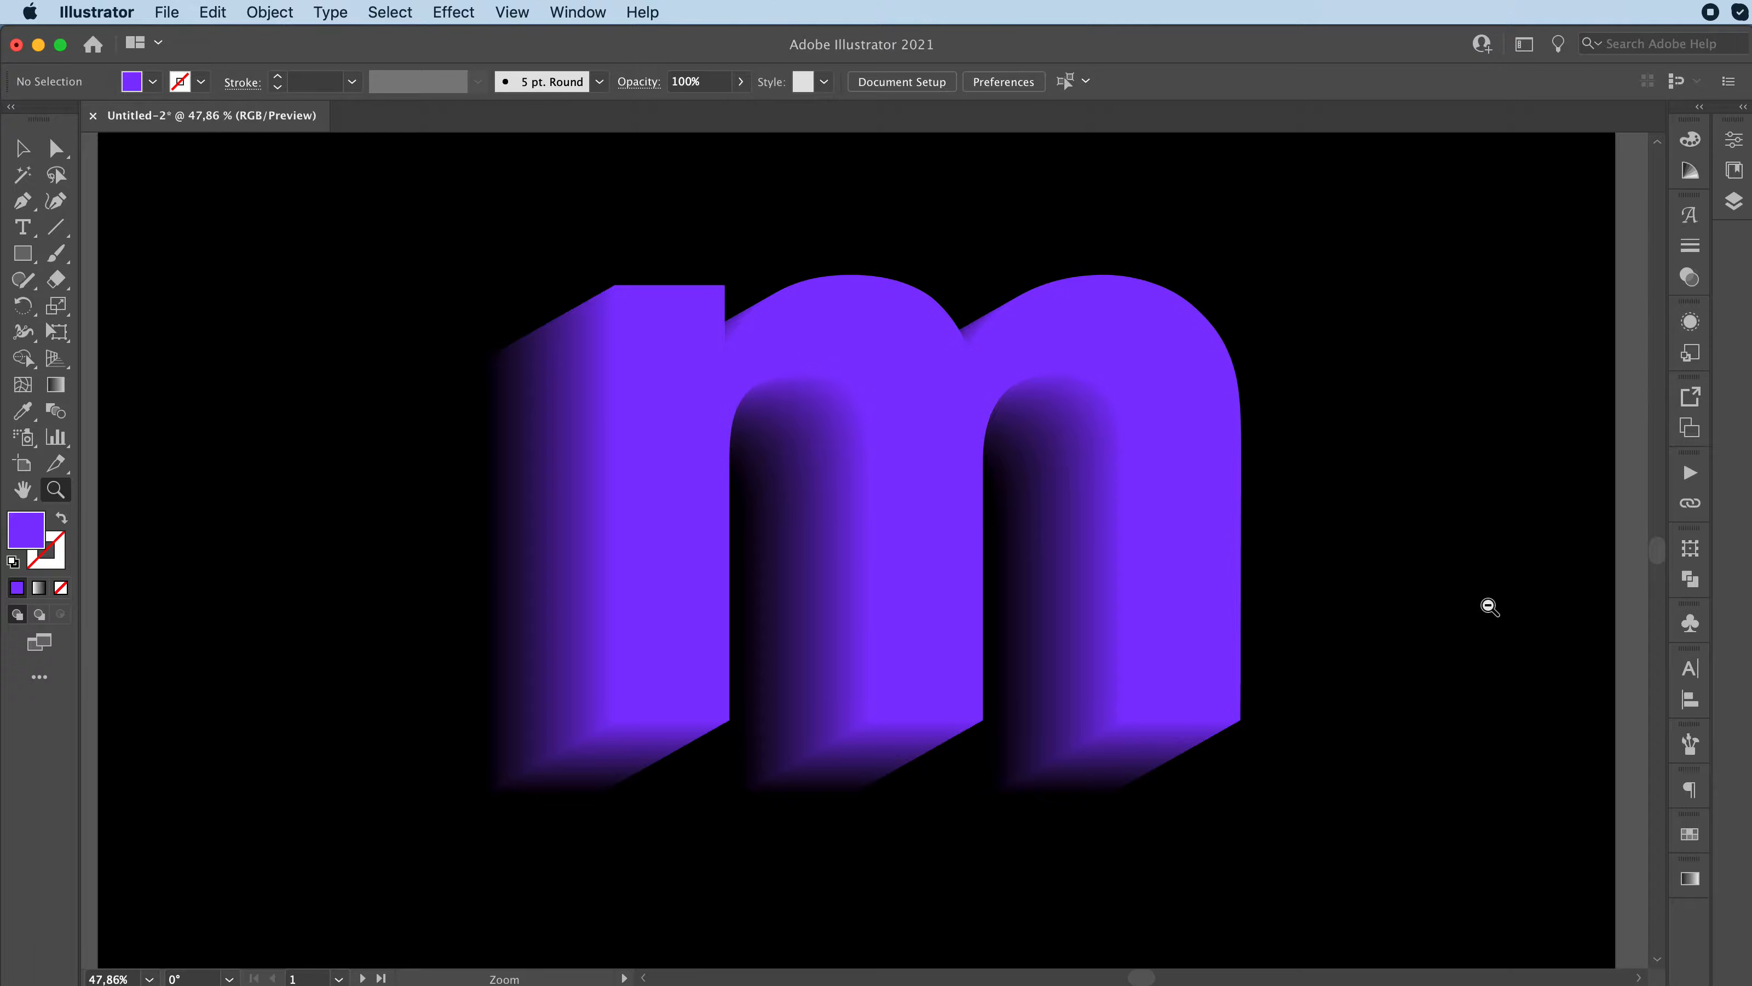
Step: Draw a rectangle covering the whole empty white artboard below the black one
{"action": "left_click_drag", "start_coordinate": [1486, 603], "coordinate": [1303, 591]}
{"action": "scroll", "coordinate": [1301, 596], "scroll_direction": "down", "scroll_amount": 5}
{"action": "scroll", "coordinate": [1301, 596], "scroll_direction": "right", "scroll_amount": 5}
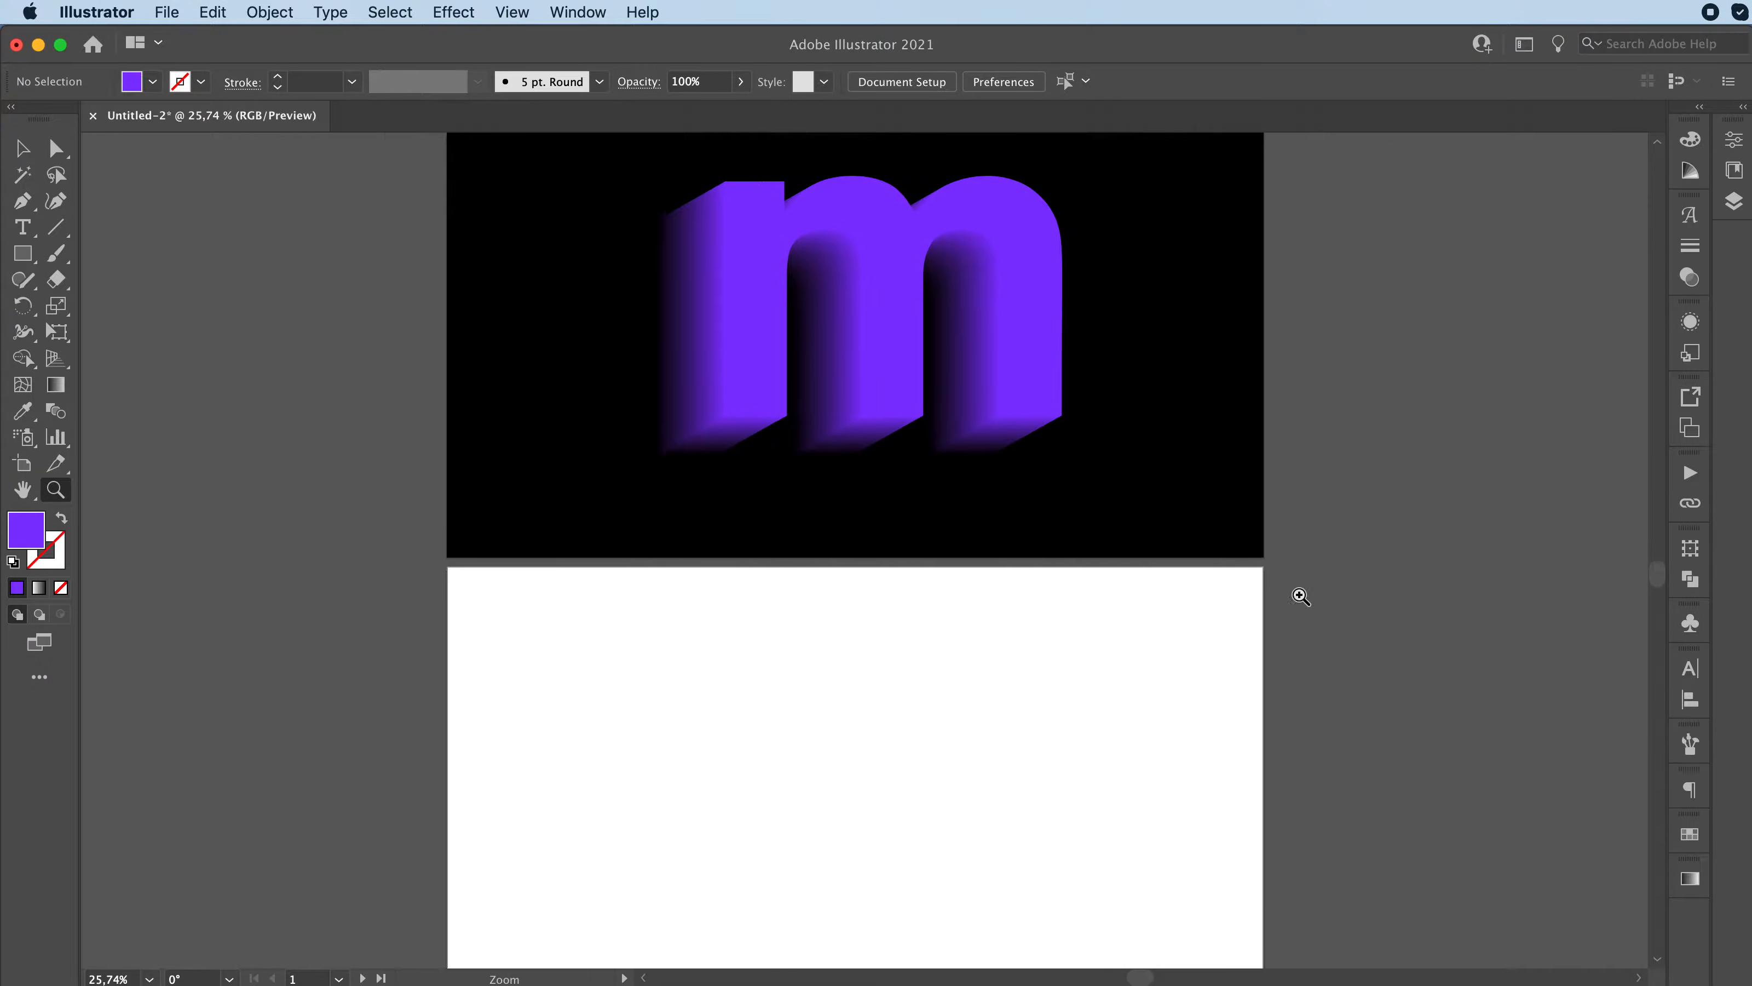
{"action": "scroll", "coordinate": [931, 583], "scroll_direction": "down", "scroll_amount": 3}
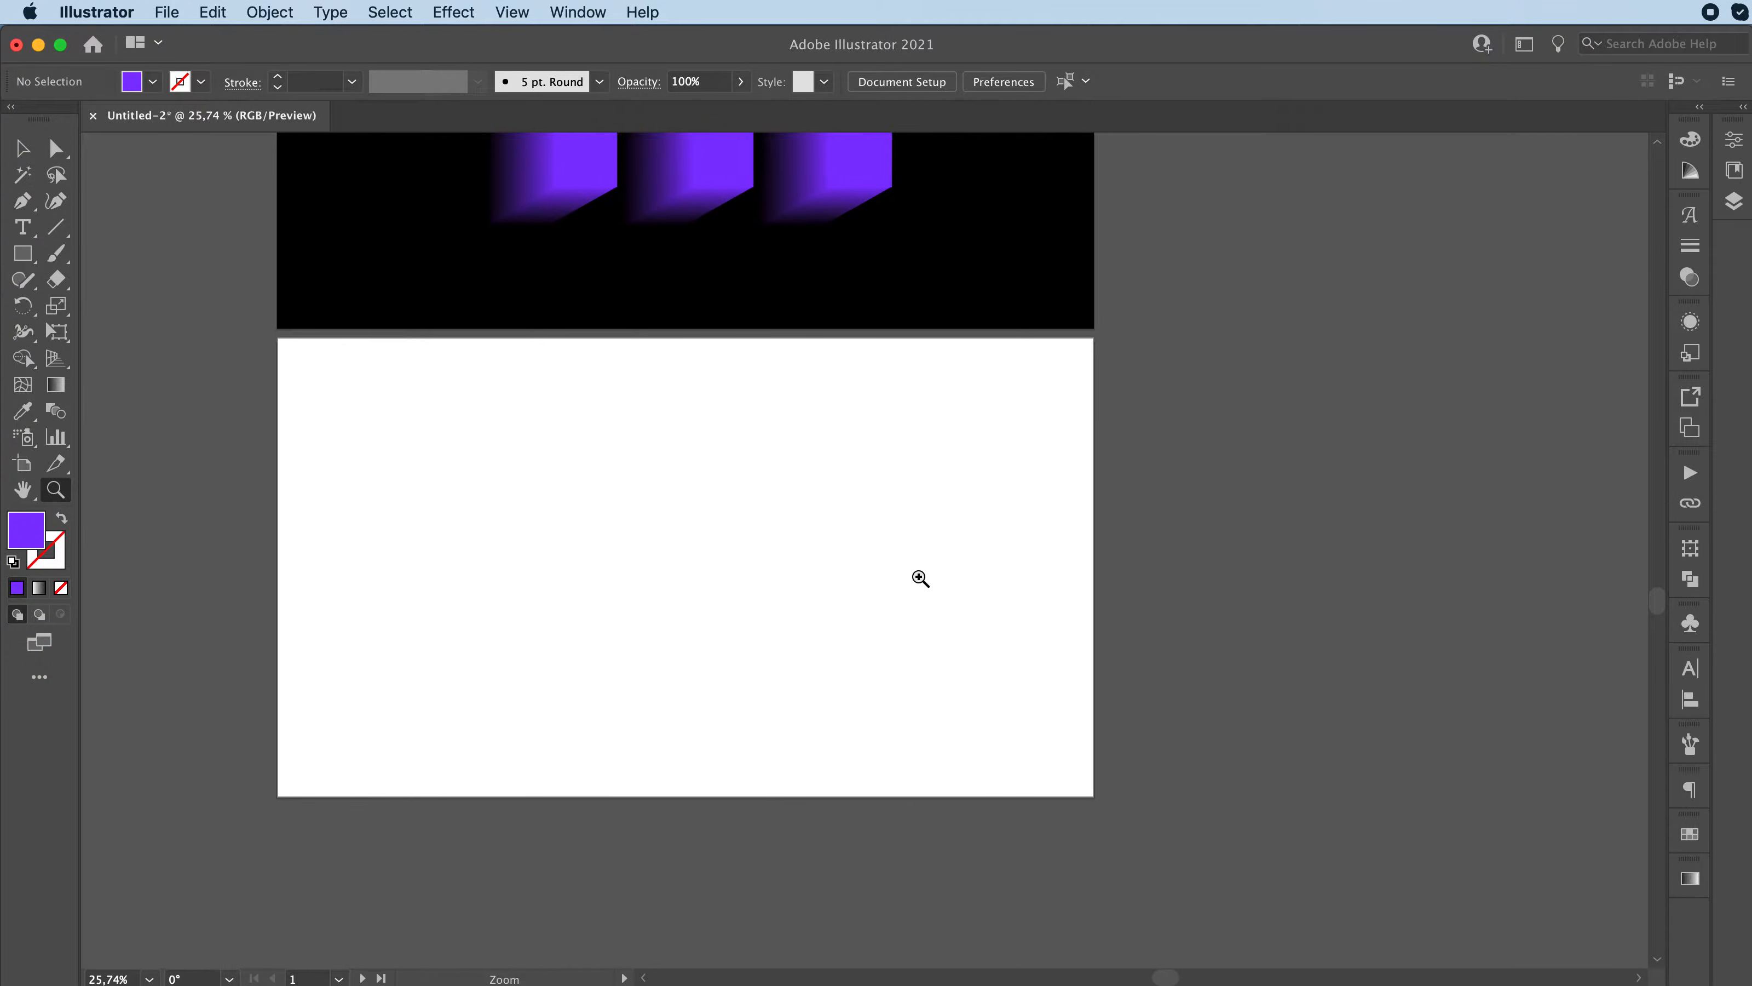
{"action": "left_click", "coordinate": [884, 532]}
{"action": "scroll", "coordinate": [887, 533], "scroll_direction": "left", "scroll_amount": 2}
{"action": "key", "text": "v"}
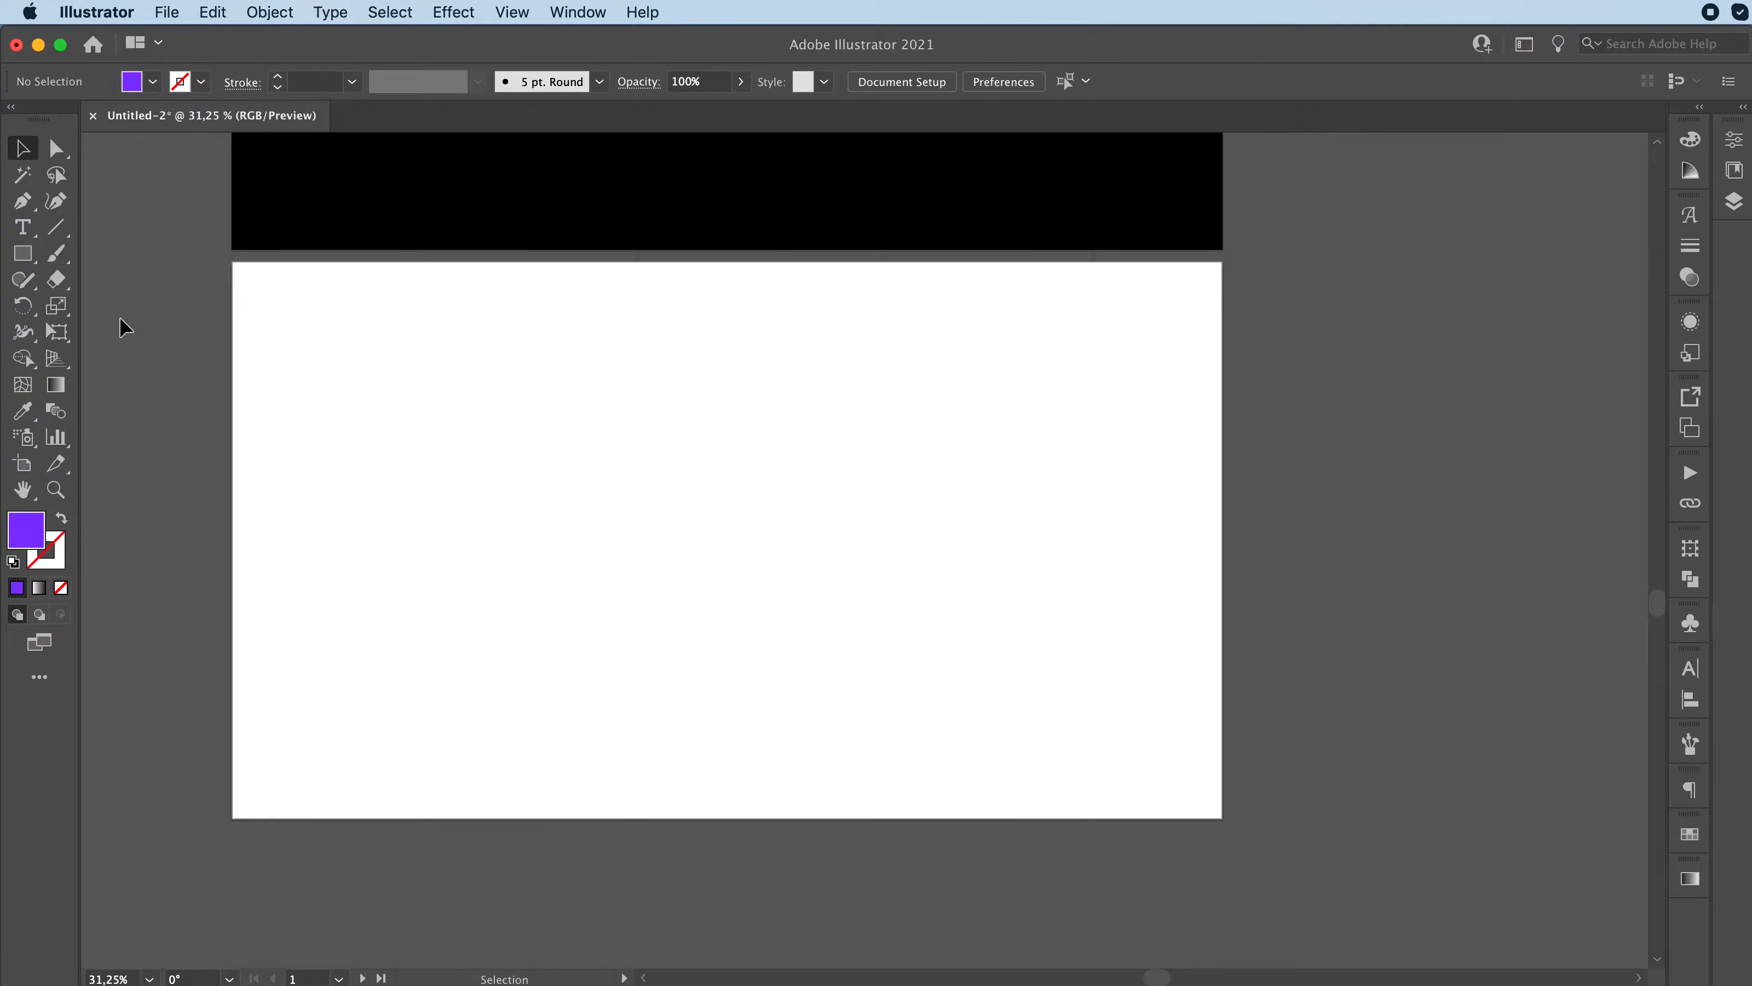
{"action": "left_click", "coordinate": [22, 253]}
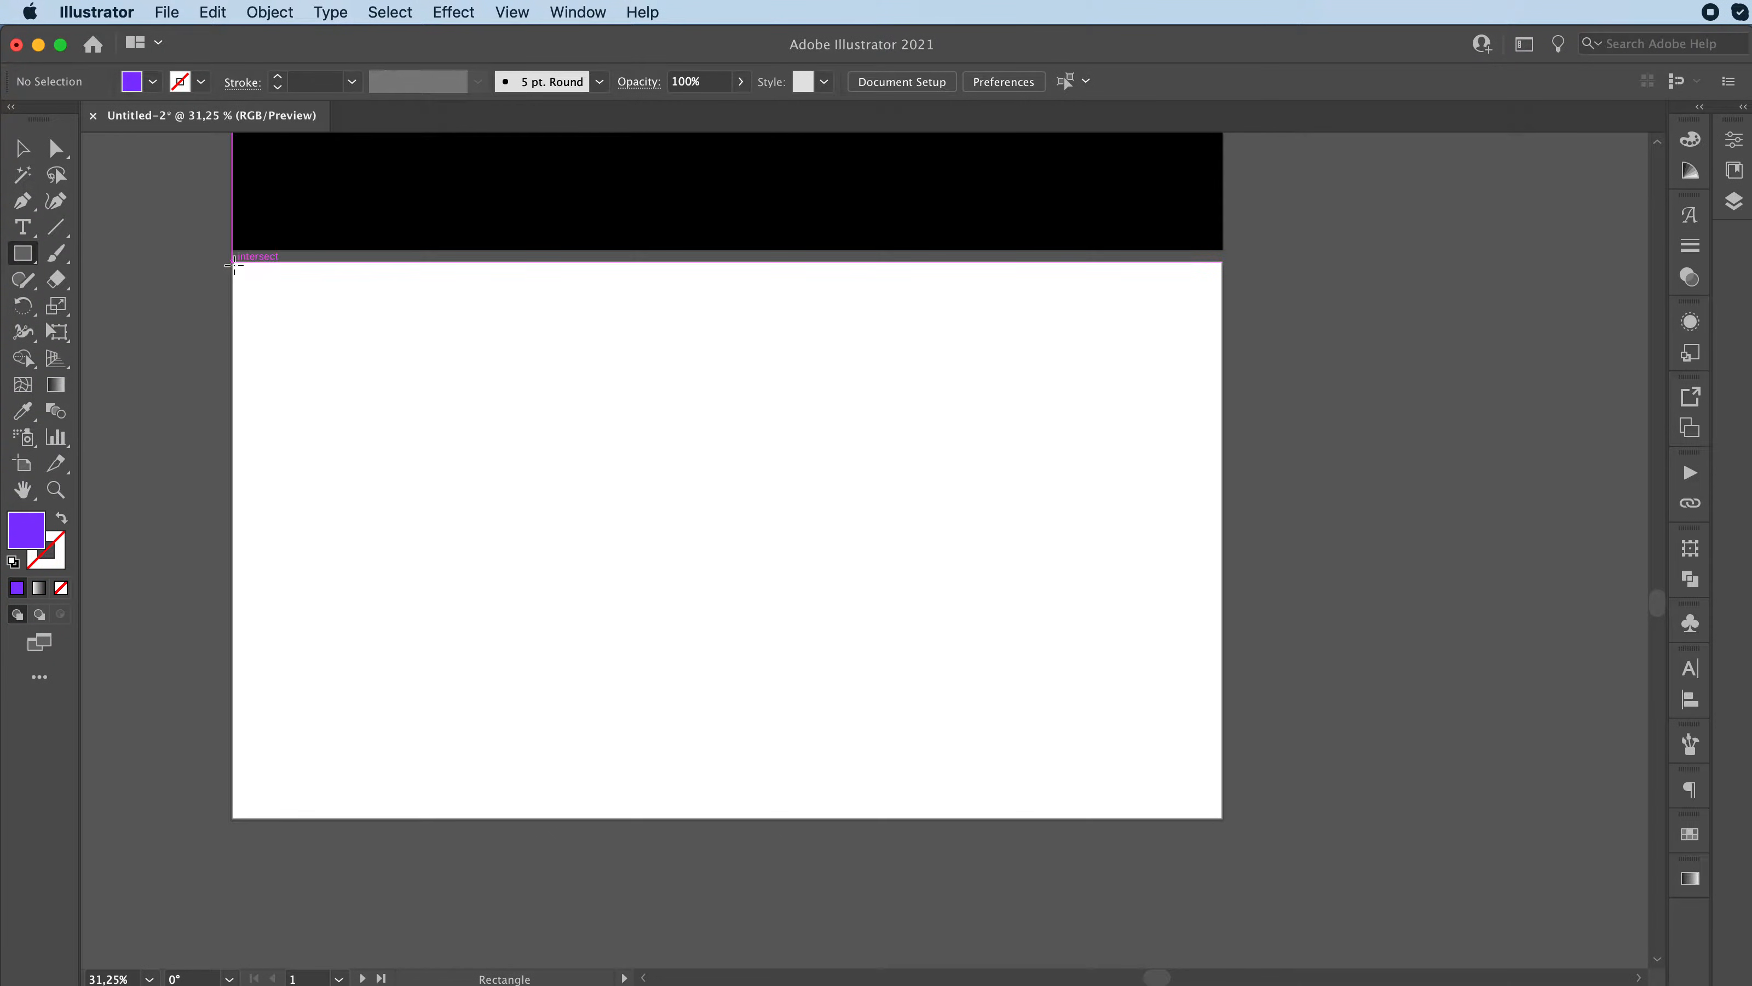
{"action": "left_click_drag", "start_coordinate": [233, 263], "coordinate": [1222, 818]}
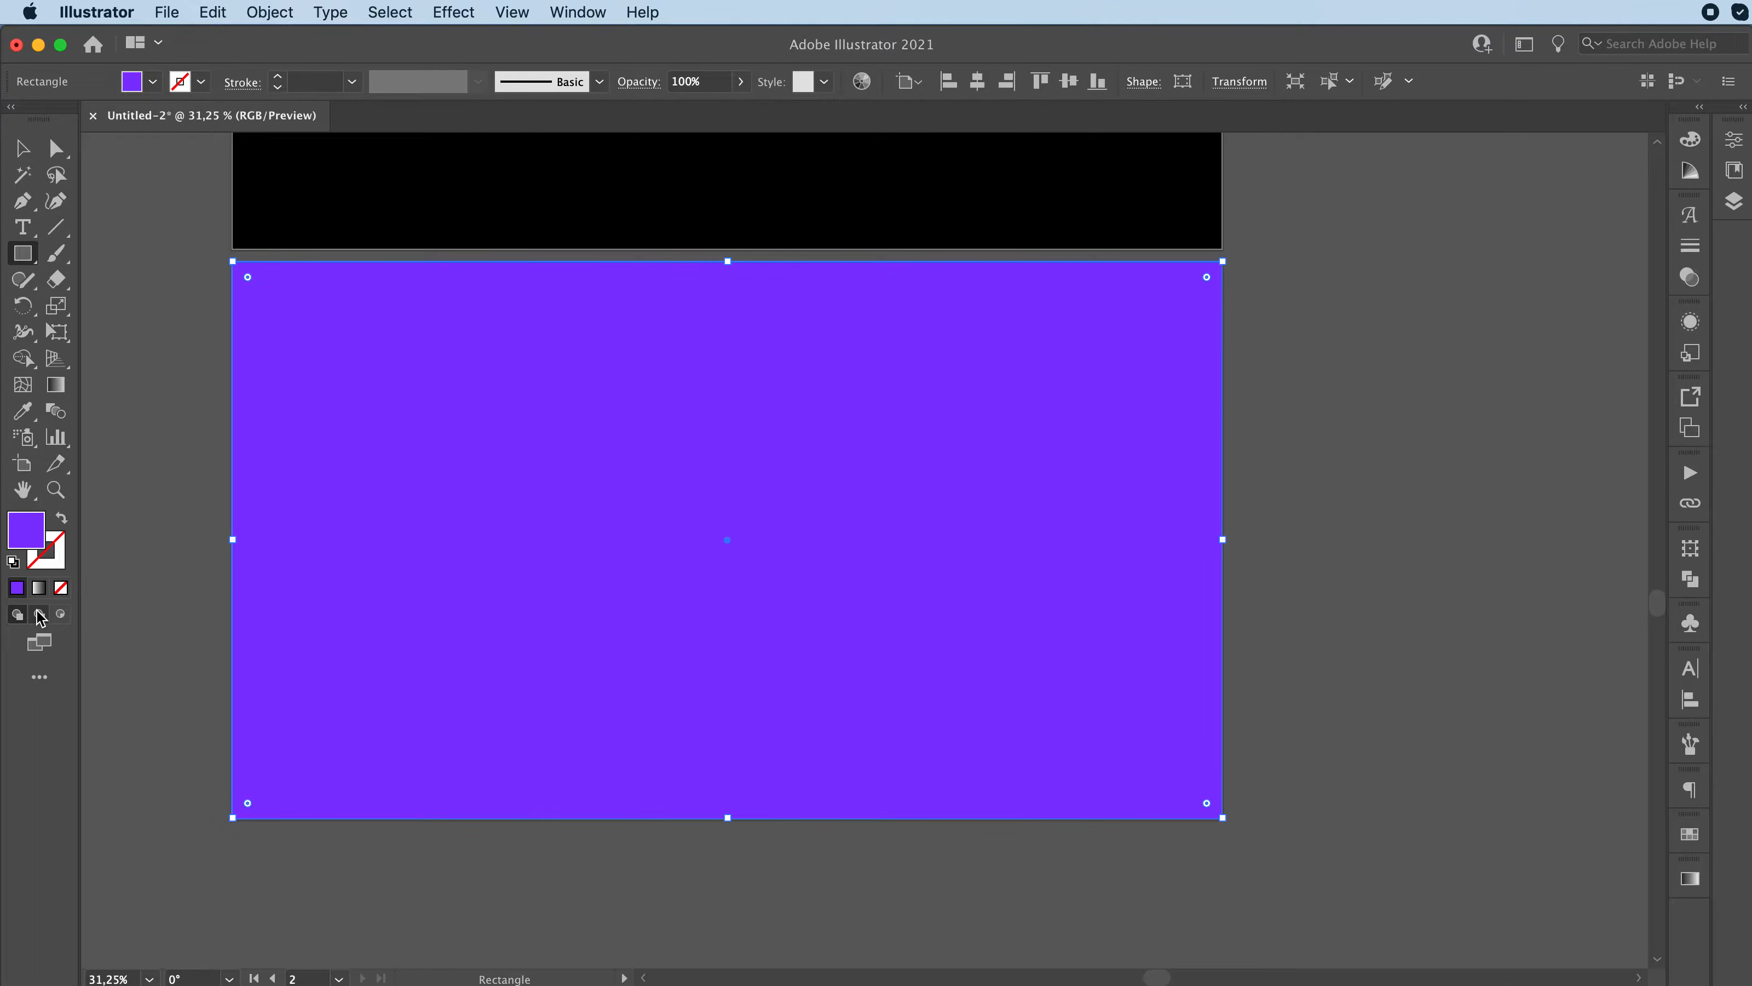
Step: Fill the artboard-sized rectangle with orange-red FF5033 and lock it as the background
{"action": "left_click", "coordinate": [29, 538]}
{"action": "double_click", "coordinate": [29, 539]}
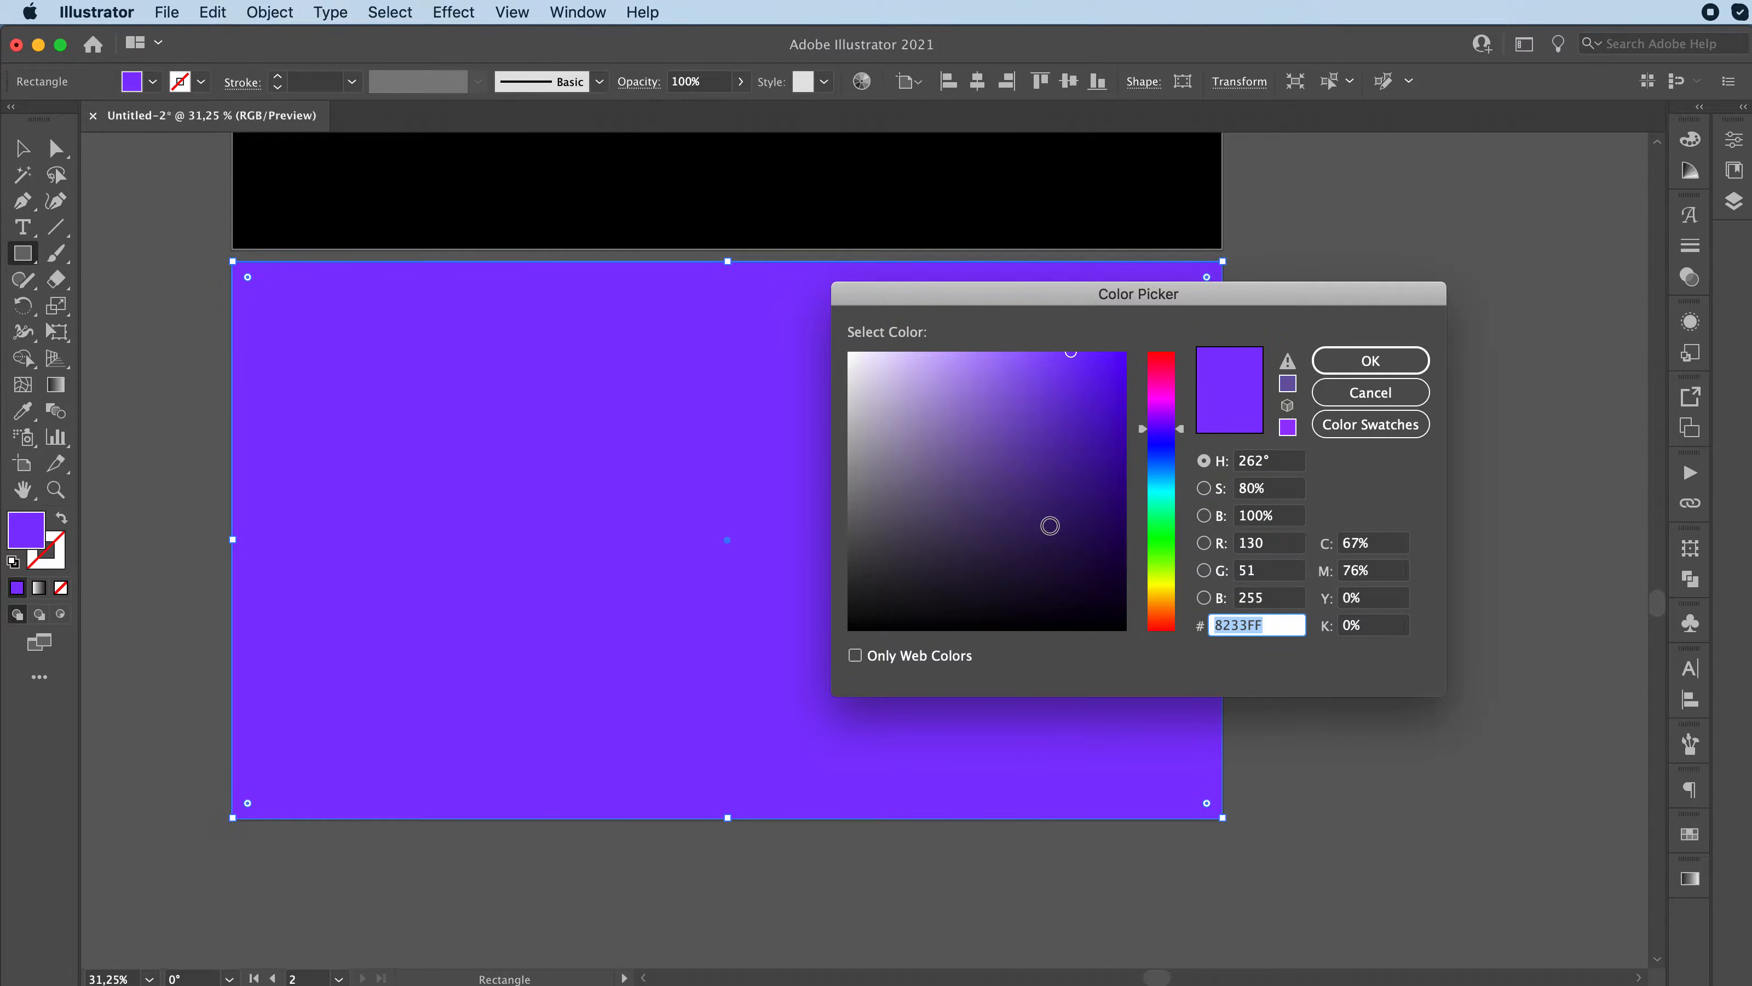
{"action": "left_click_drag", "start_coordinate": [1164, 606], "coordinate": [1166, 625]}
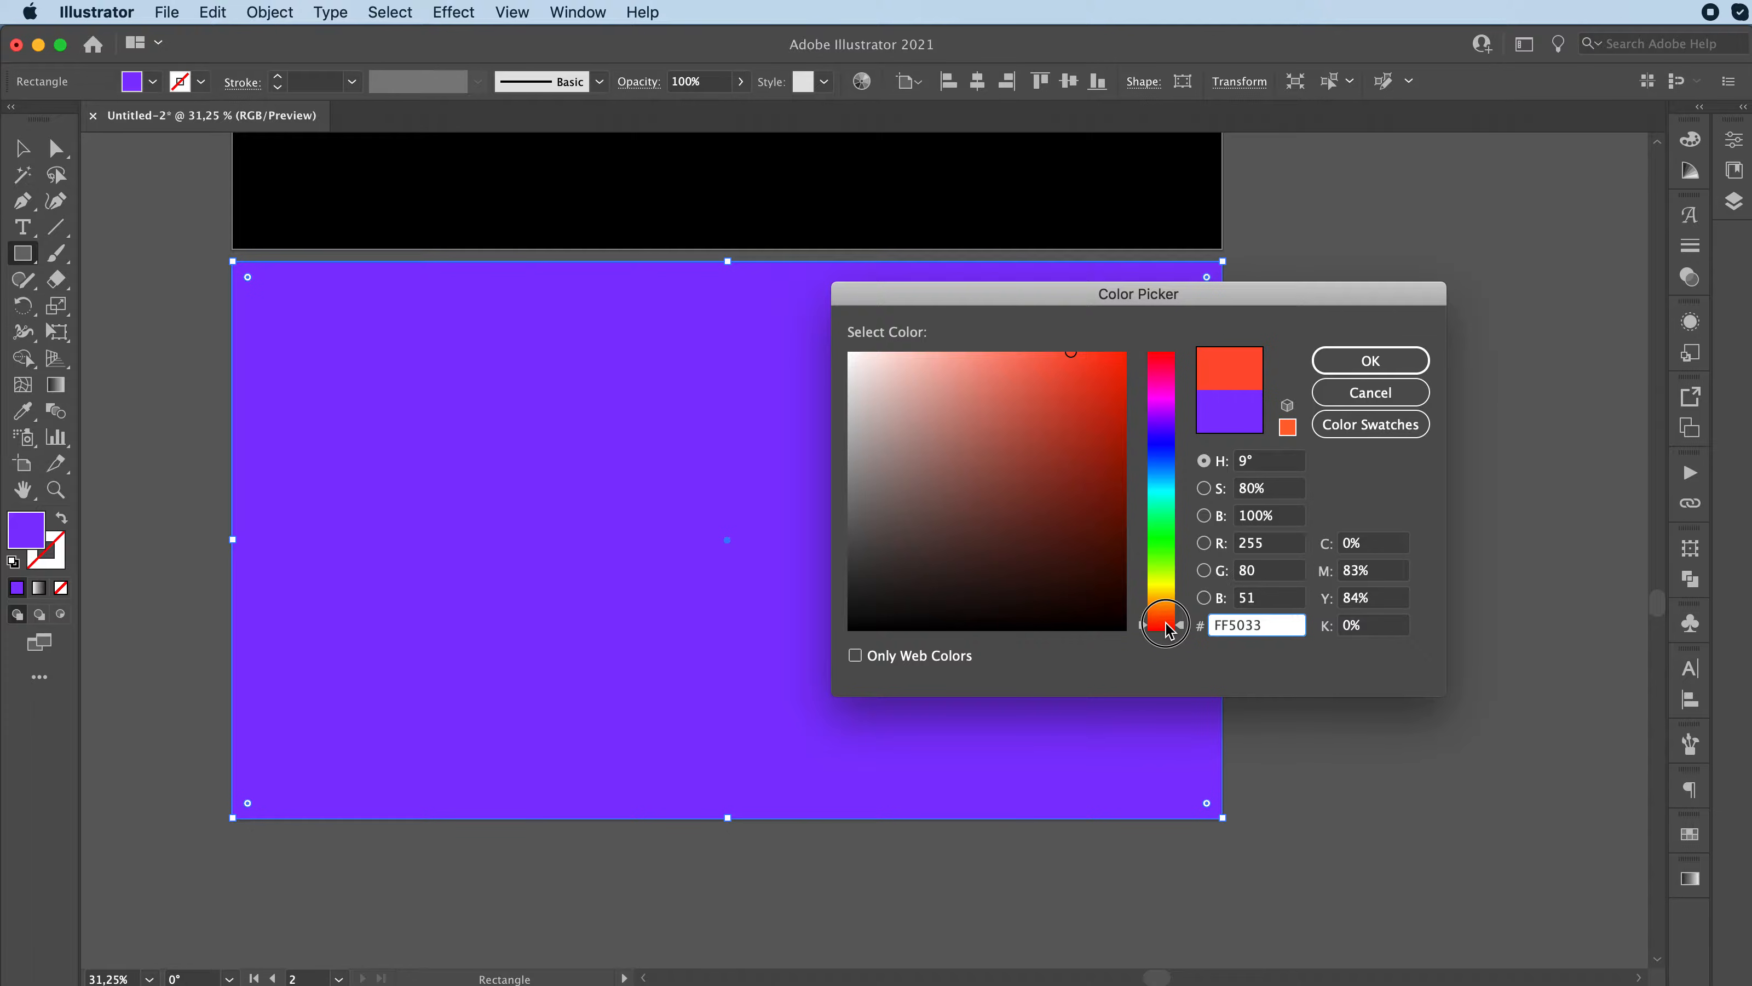
{"action": "left_click", "coordinate": [1364, 365]}
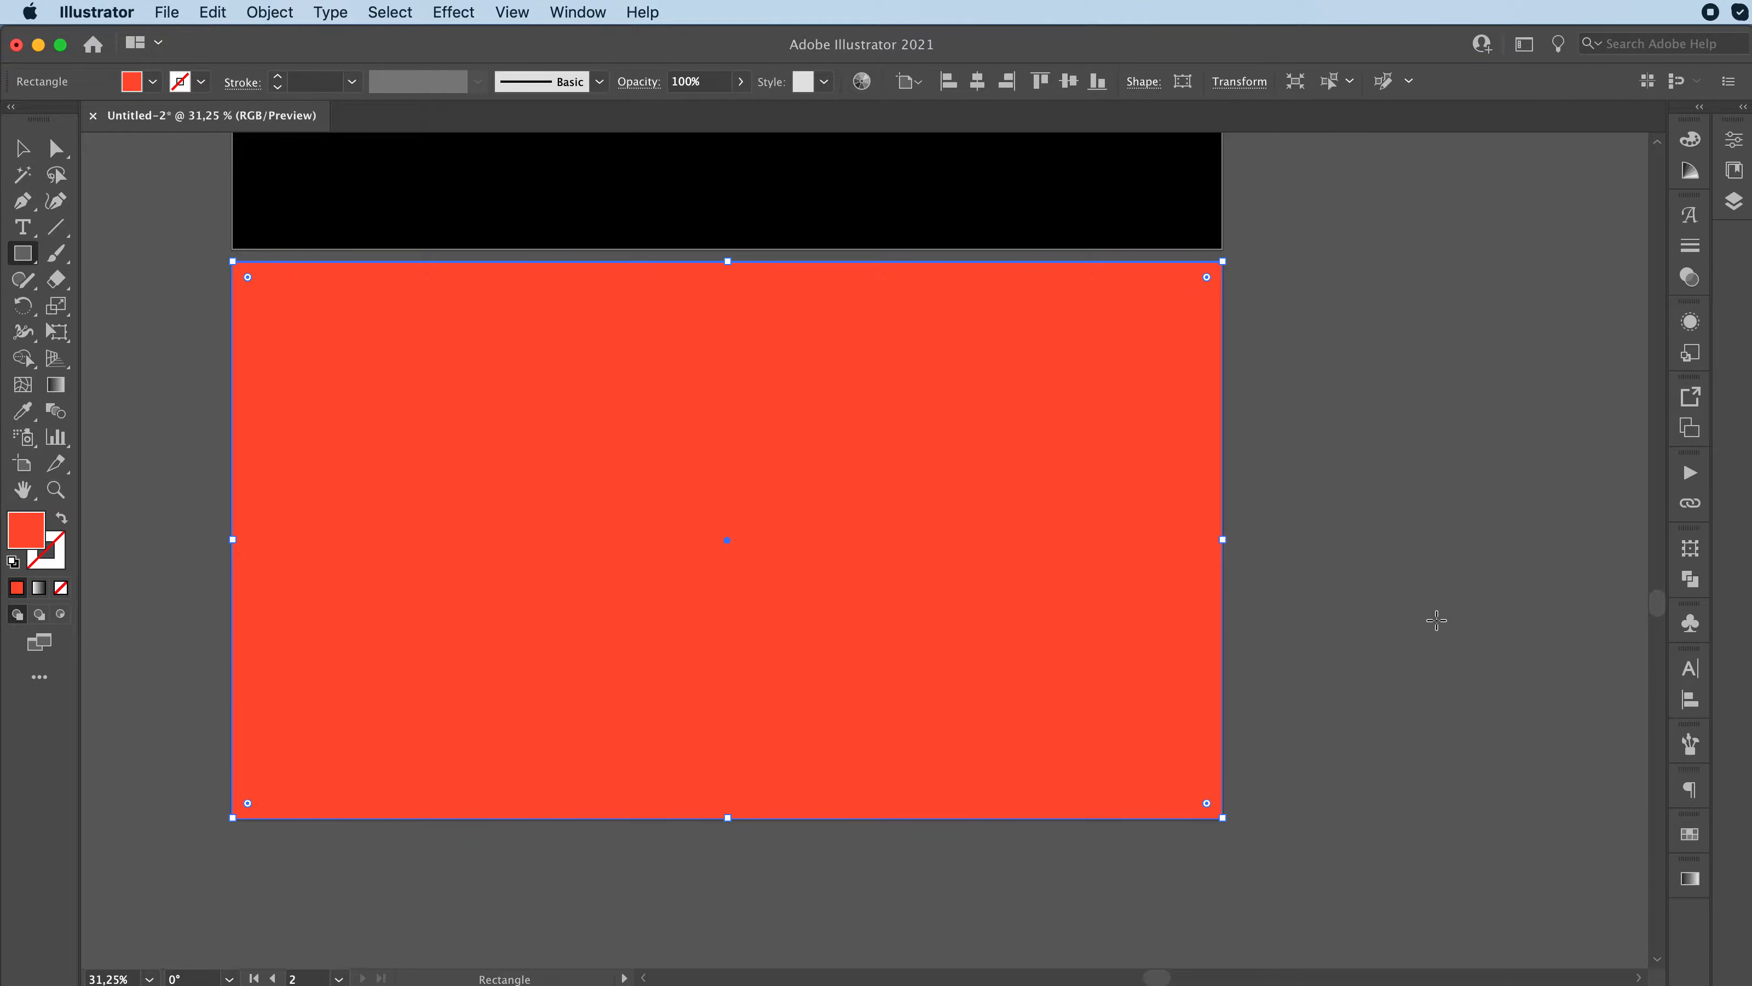
{"action": "key", "text": "super+shift+a"}
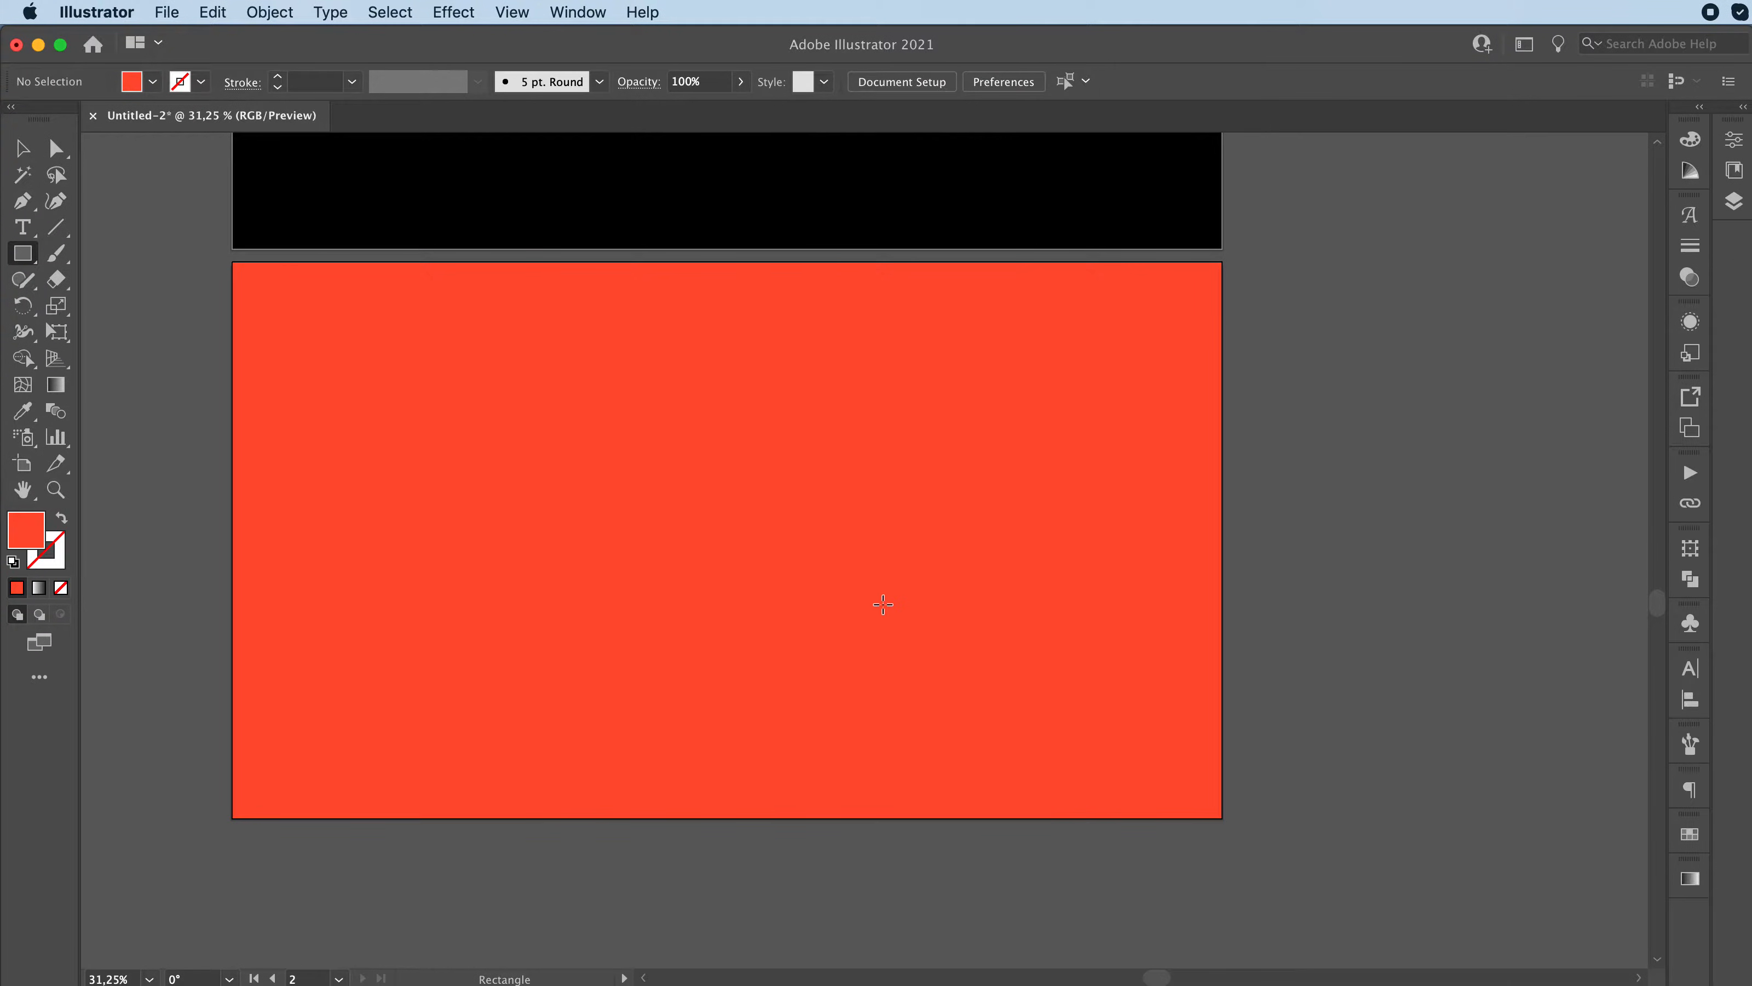
{"action": "key", "text": "v"}
{"action": "left_click_drag", "start_coordinate": [570, 504], "coordinate": [868, 664]}
Step: Add the letter "a" as text on the orange-red background and enlarge it to about 1019.5 pt
{"action": "left_click", "coordinate": [23, 228]}
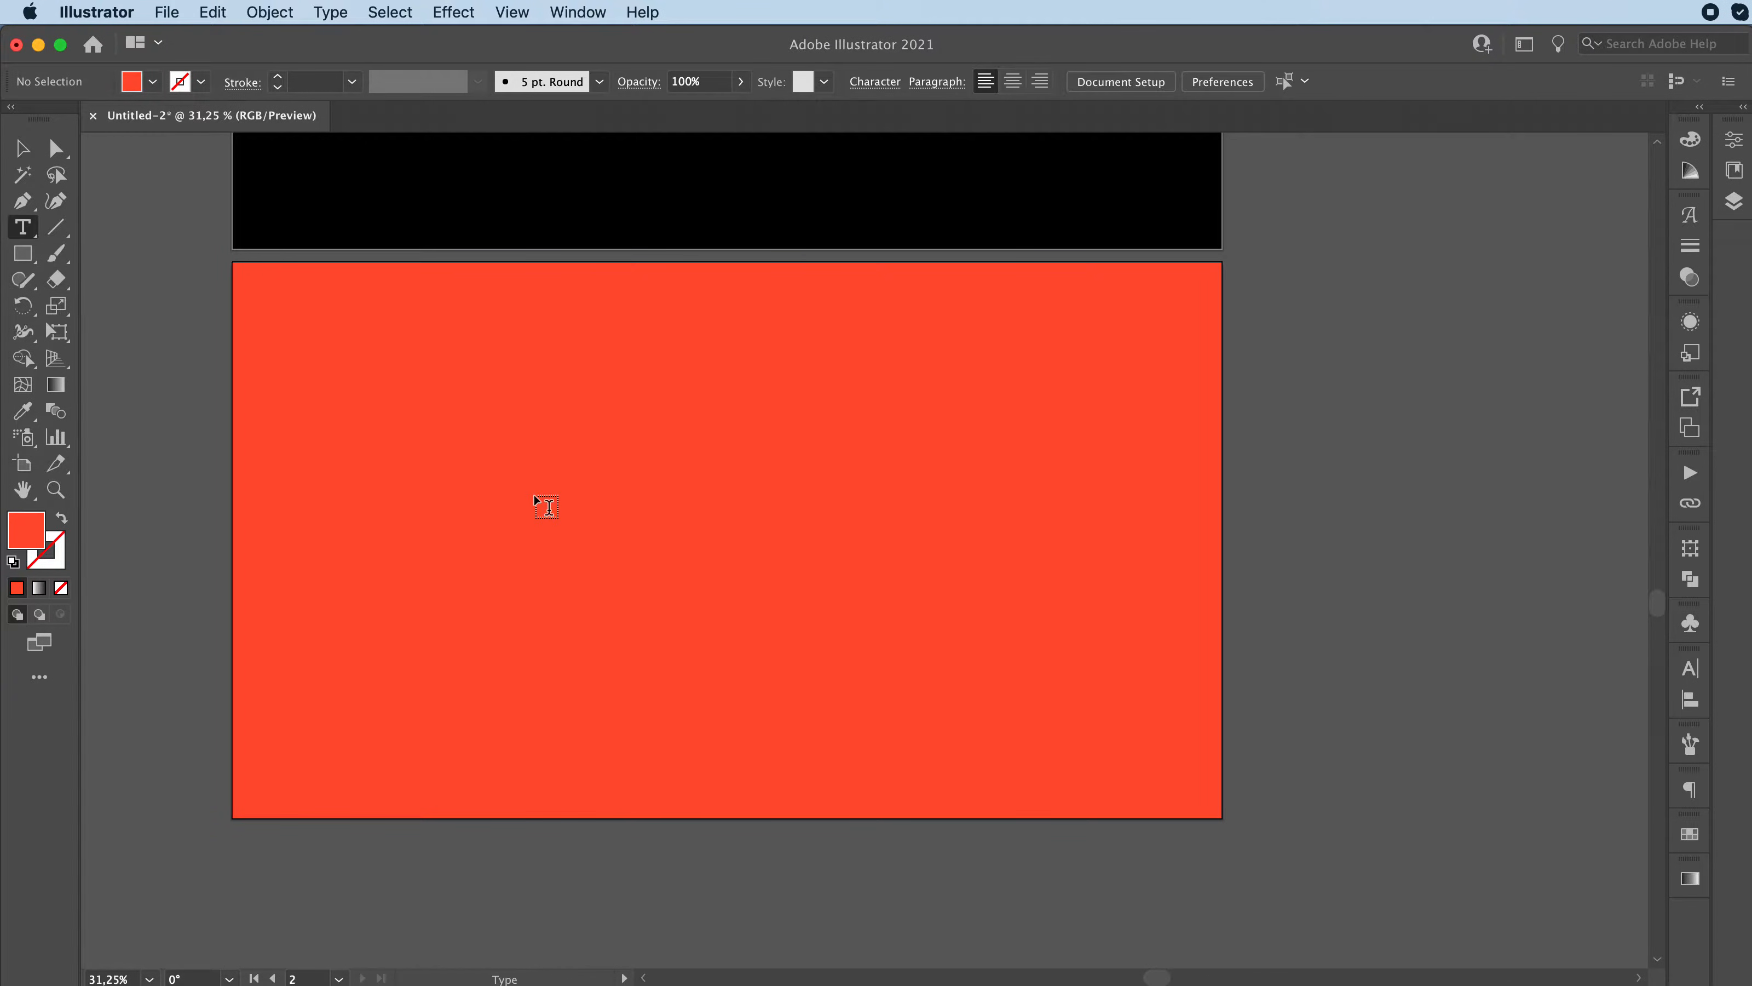
{"action": "left_click", "coordinate": [656, 549]}
{"action": "type", "text": "a"}
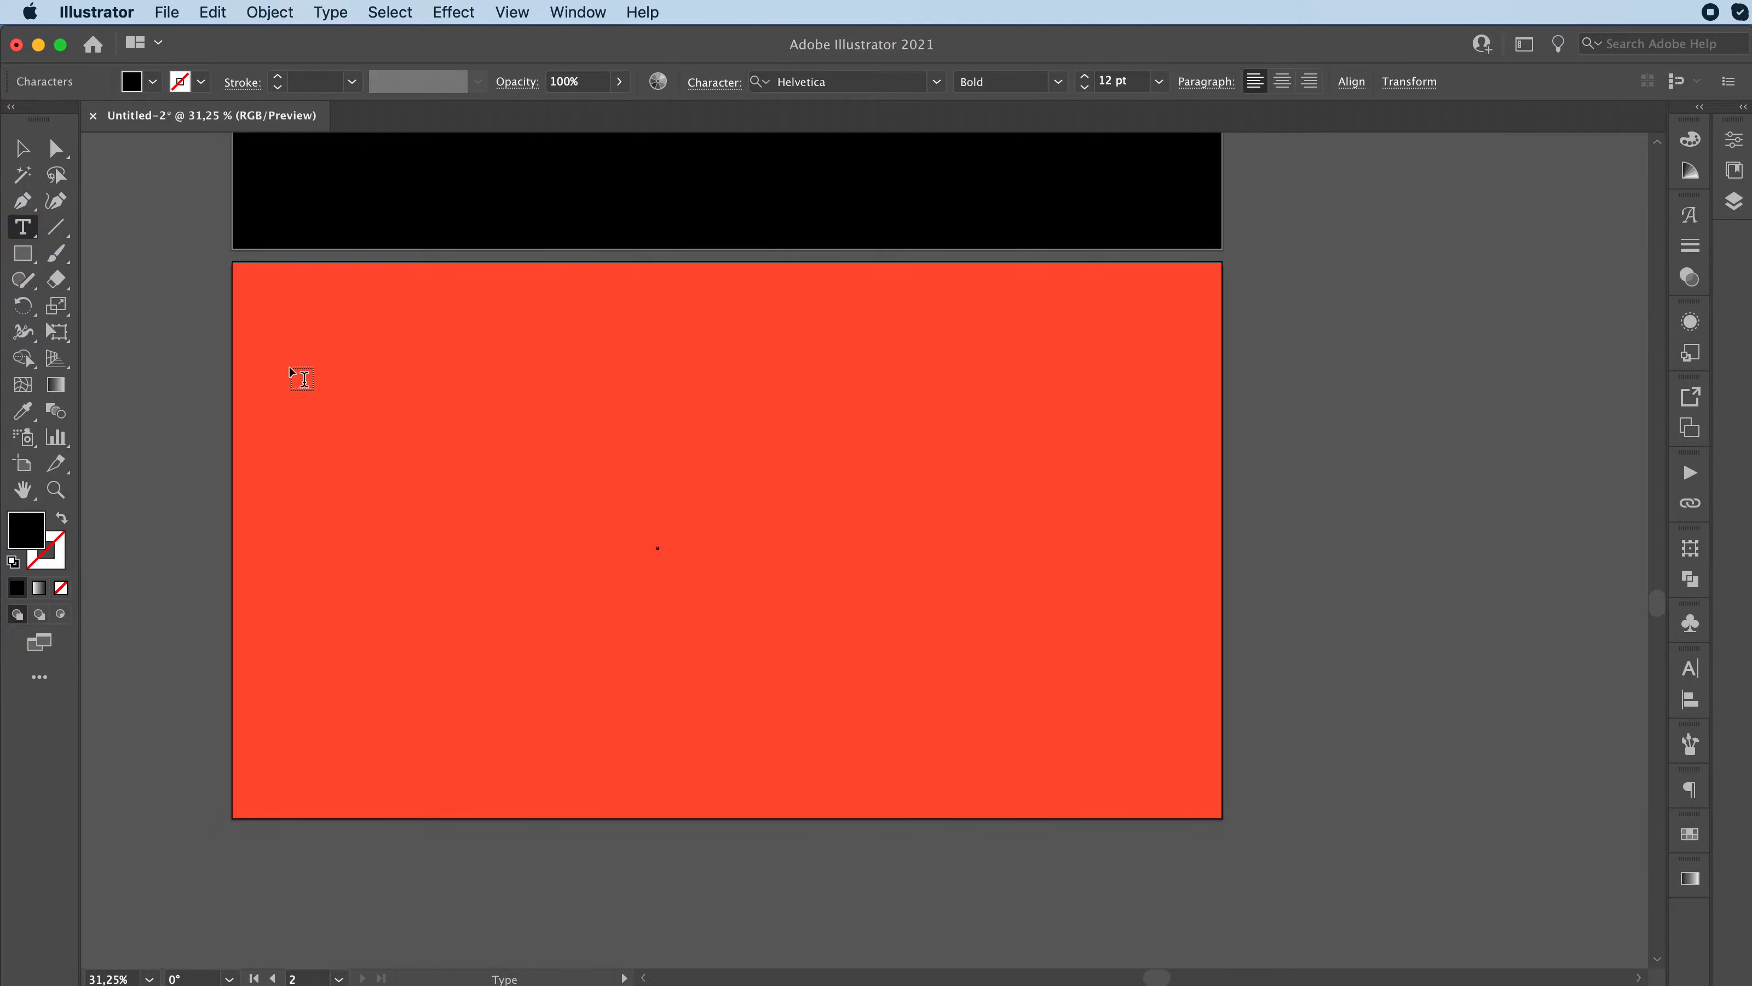
{"action": "left_click", "coordinate": [23, 149]}
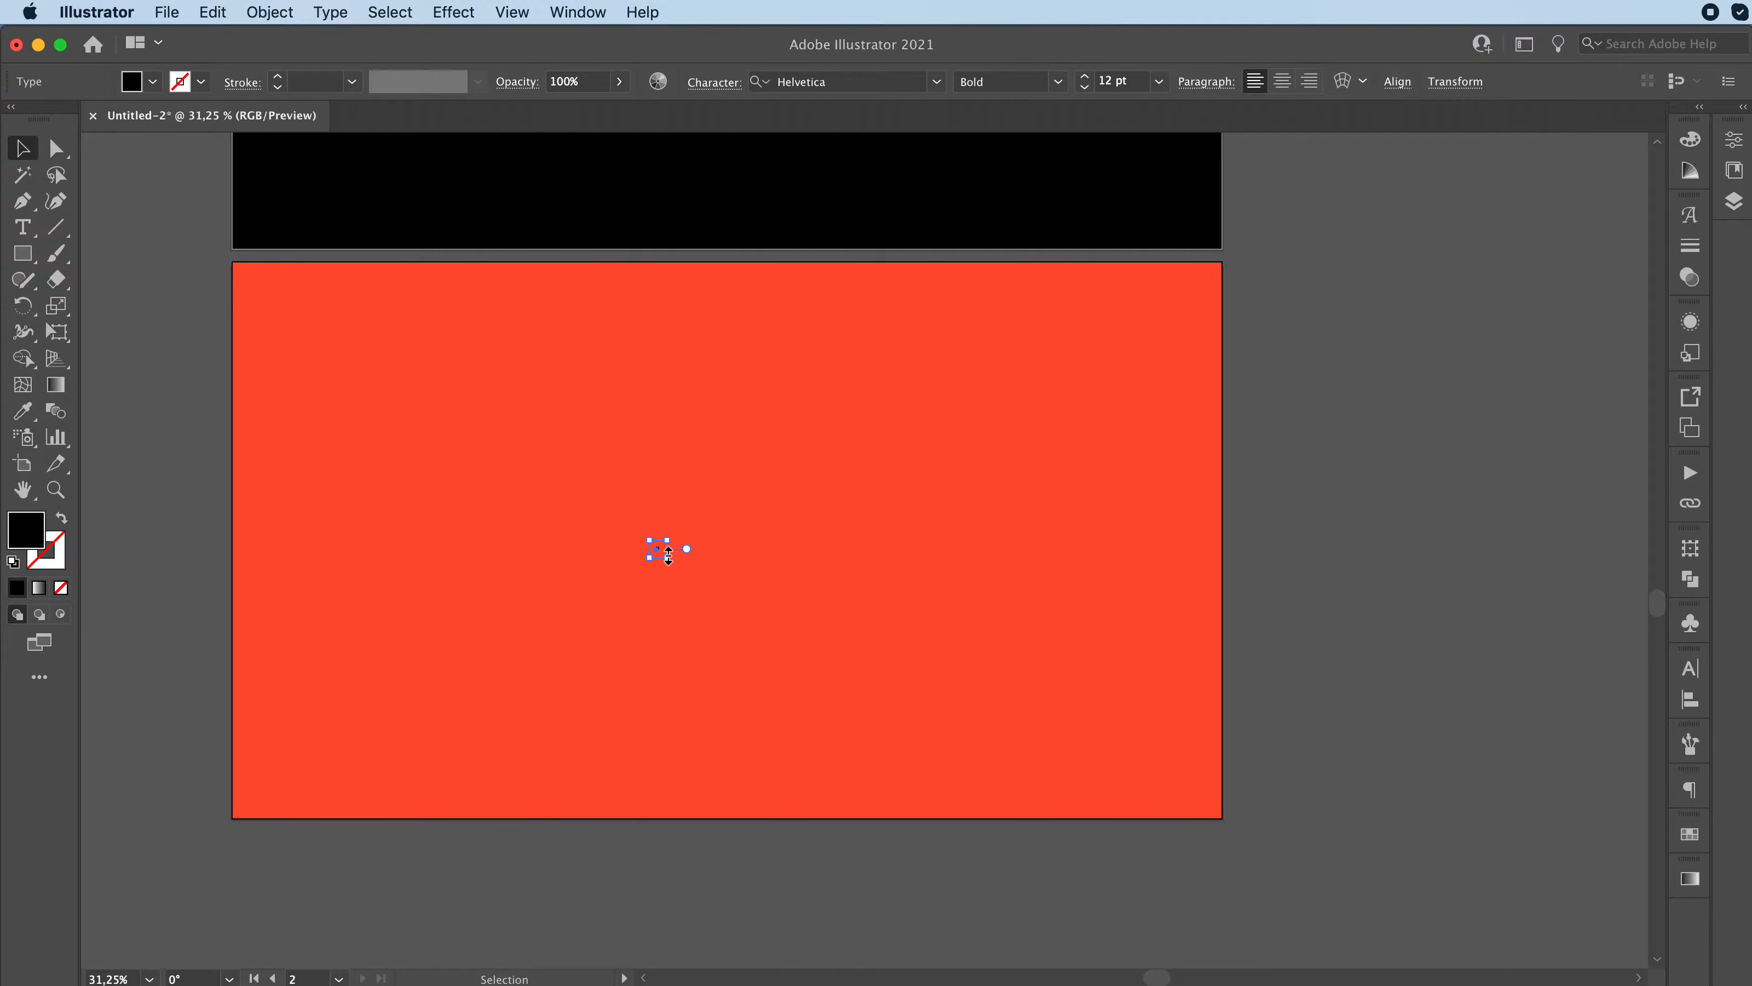
{"action": "left_click_drag", "start_coordinate": [666, 557], "coordinate": [1028, 676]}
{"action": "left_click_drag", "start_coordinate": [685, 582], "coordinate": [953, 580]}
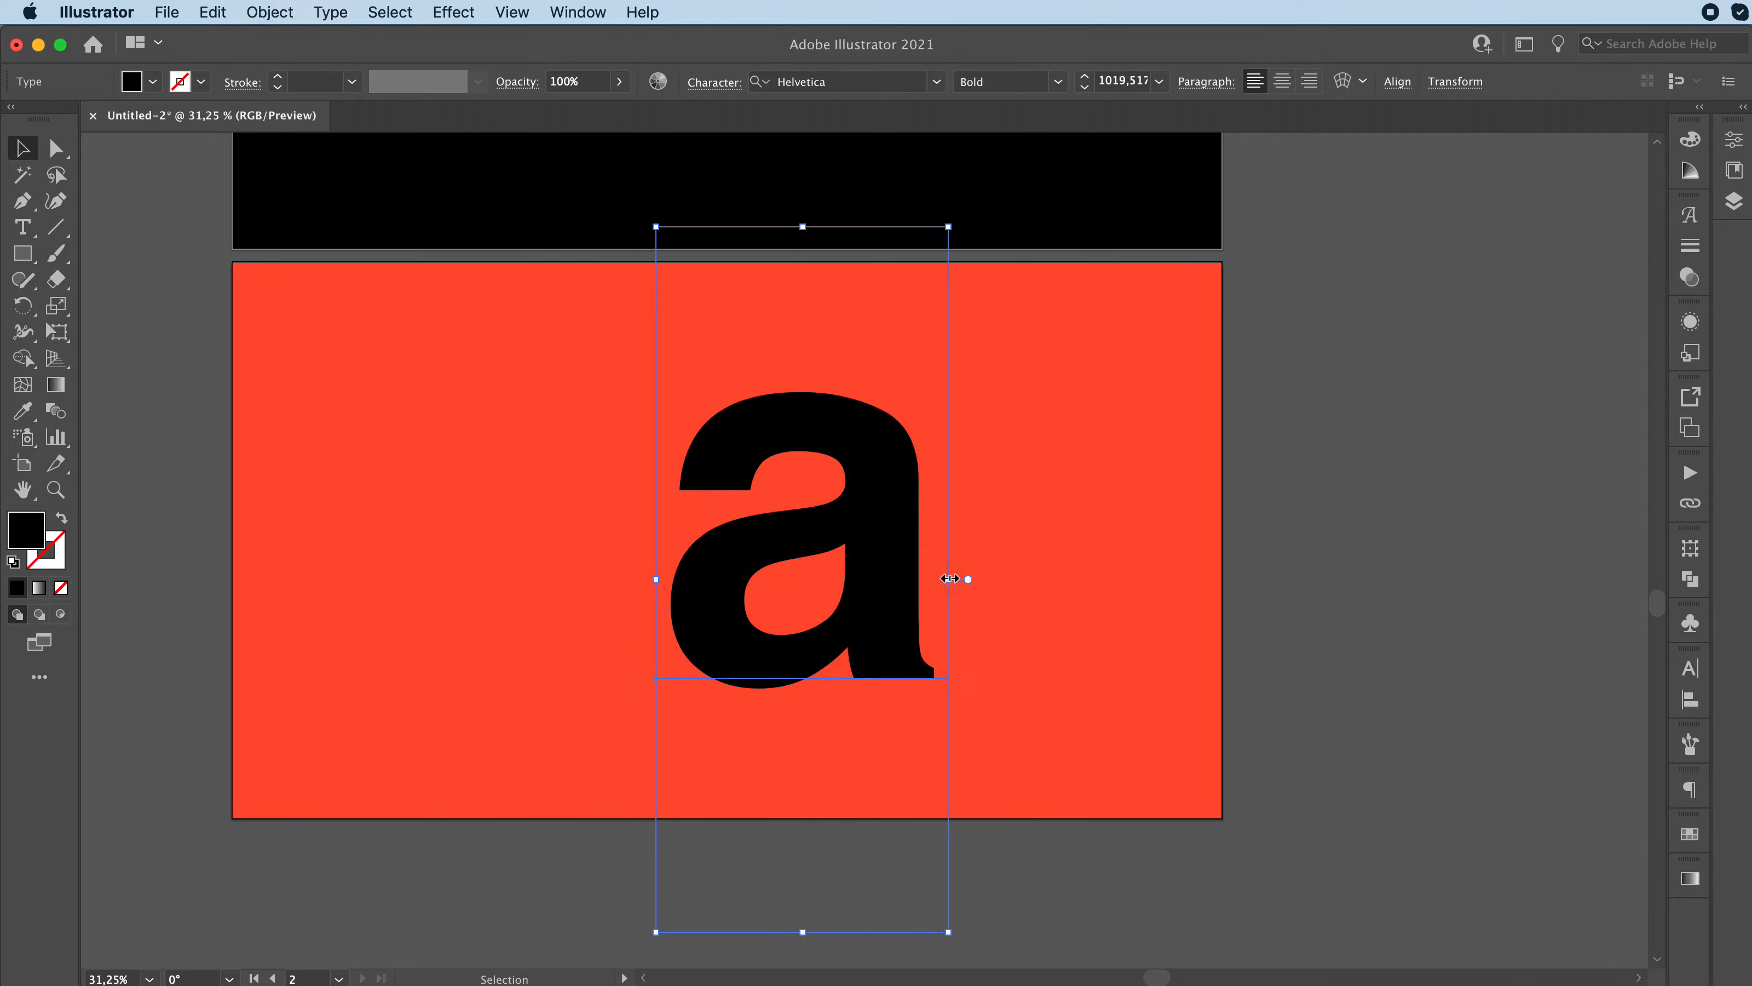
Step: Arrange two copies of the "a" side by side and give the left one the background's orange-red colour with the Eyedropper
{"action": "left_click_drag", "start_coordinate": [862, 542], "coordinate": [939, 602]}
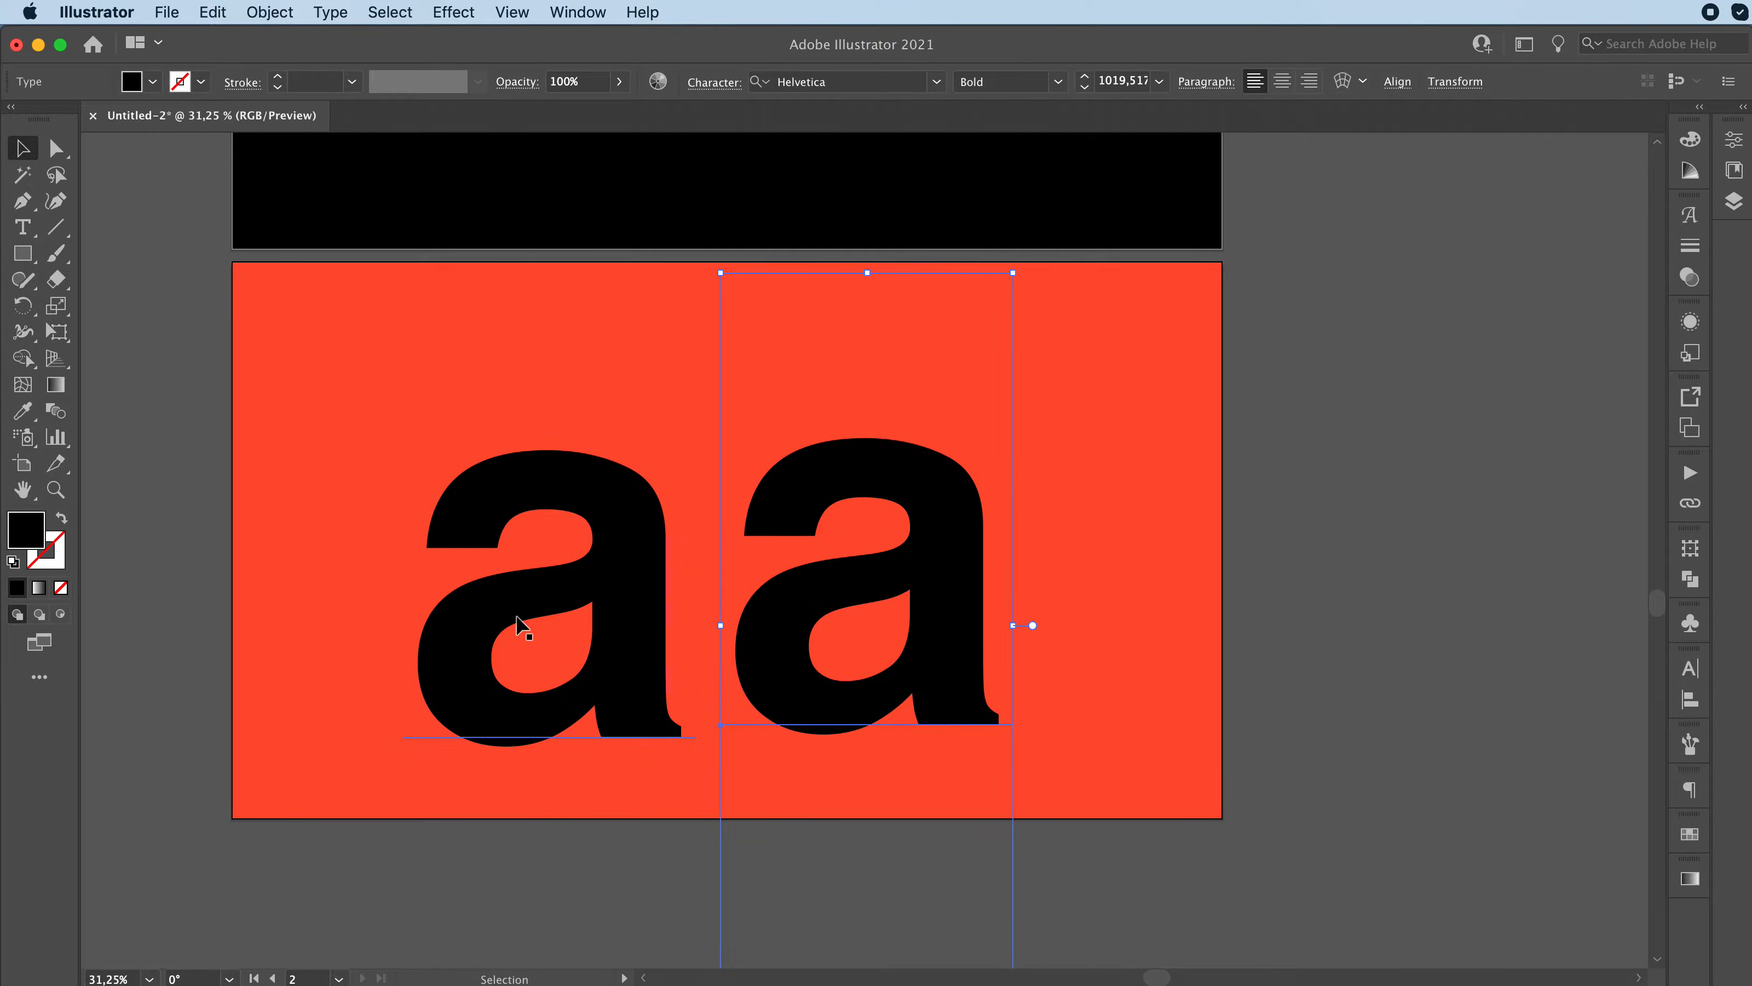
{"action": "left_click", "coordinate": [494, 612]}
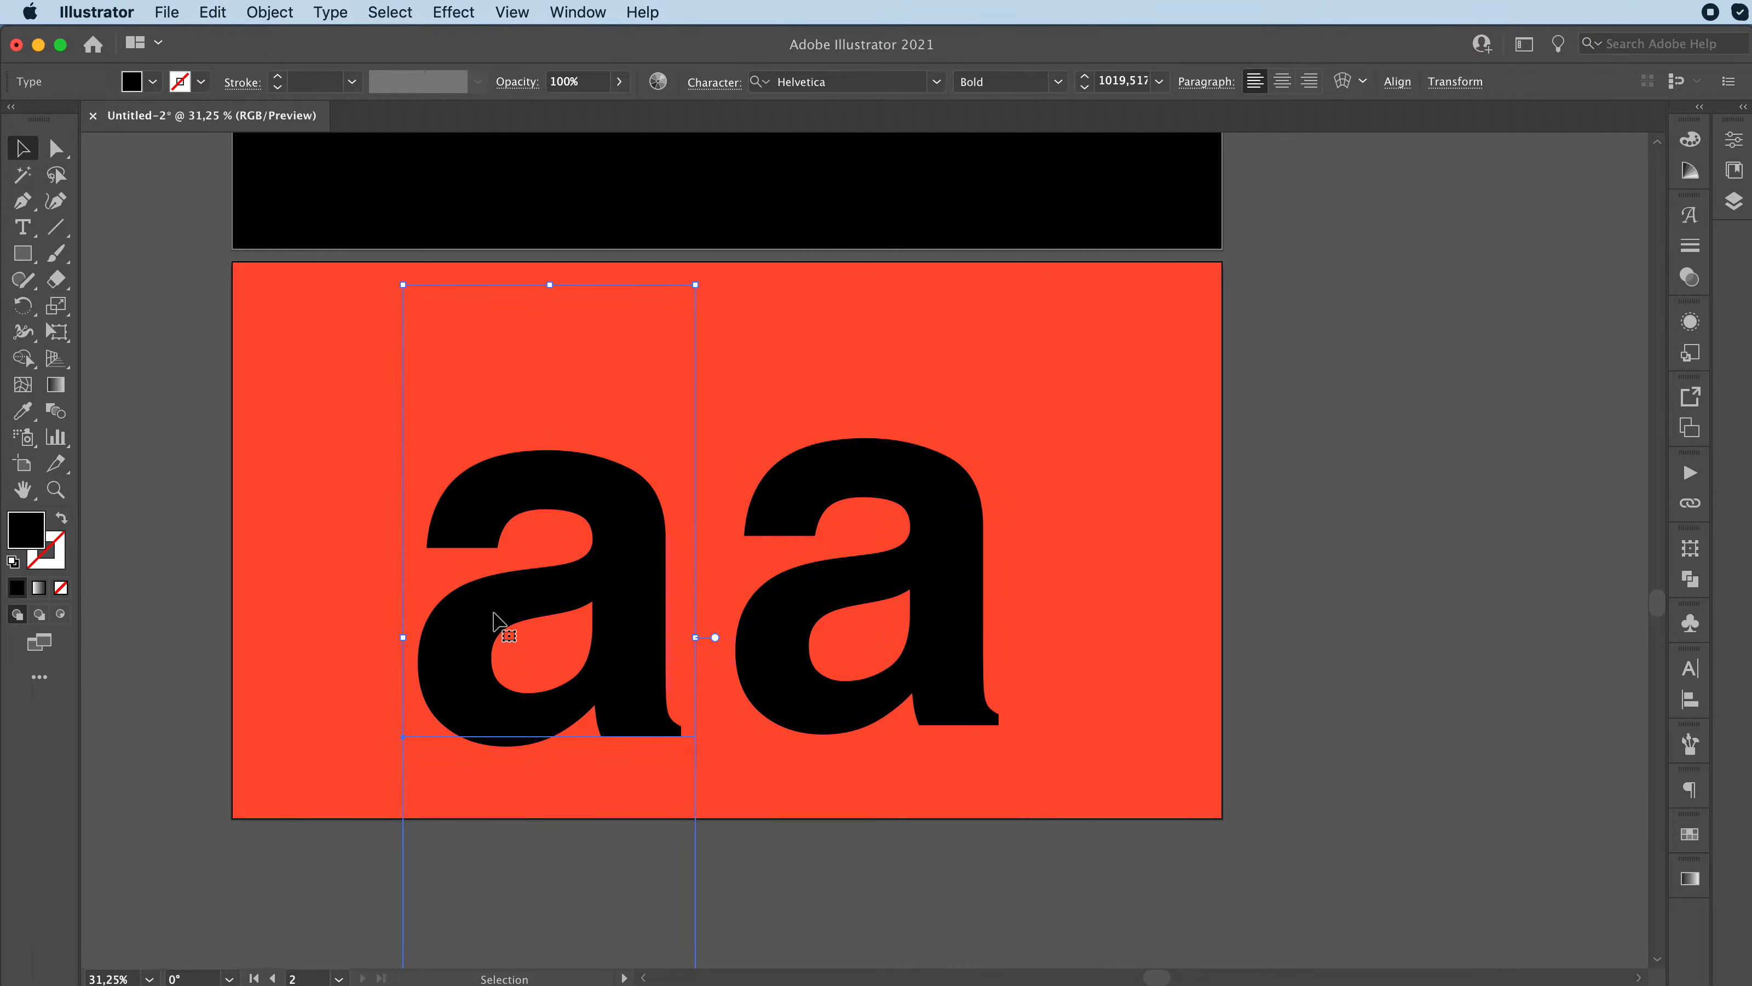
{"action": "key", "text": "i"}
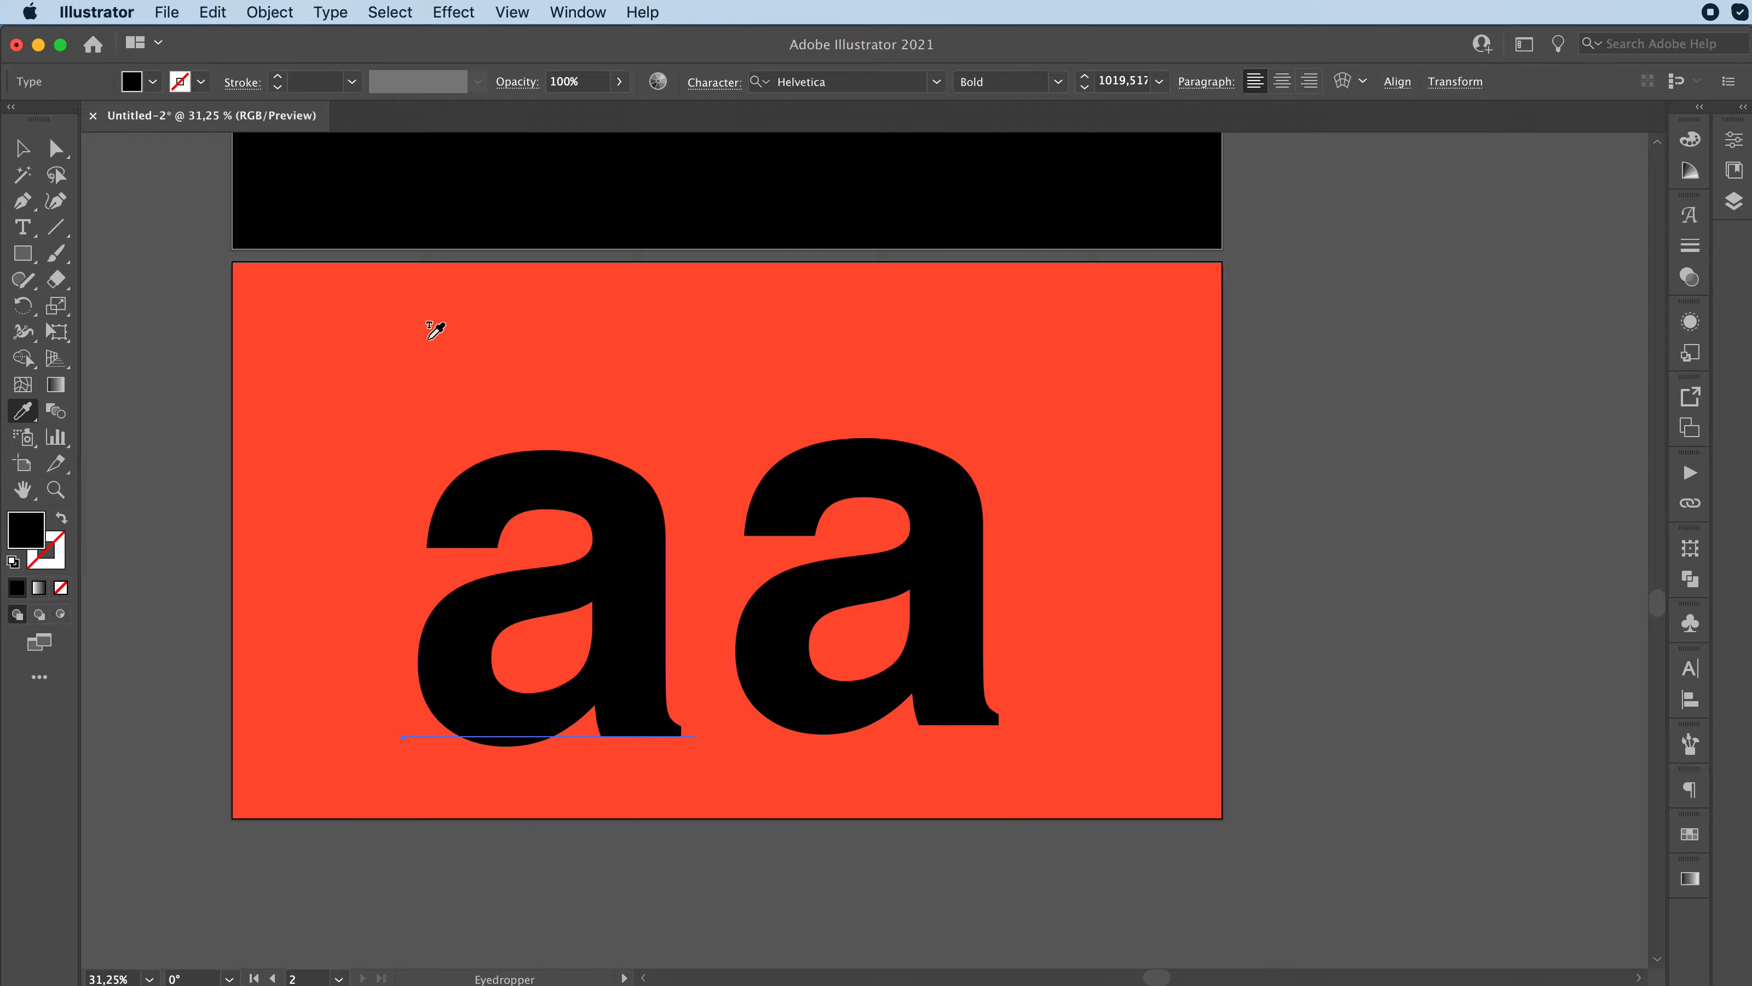
{"action": "left_click", "coordinate": [399, 342]}
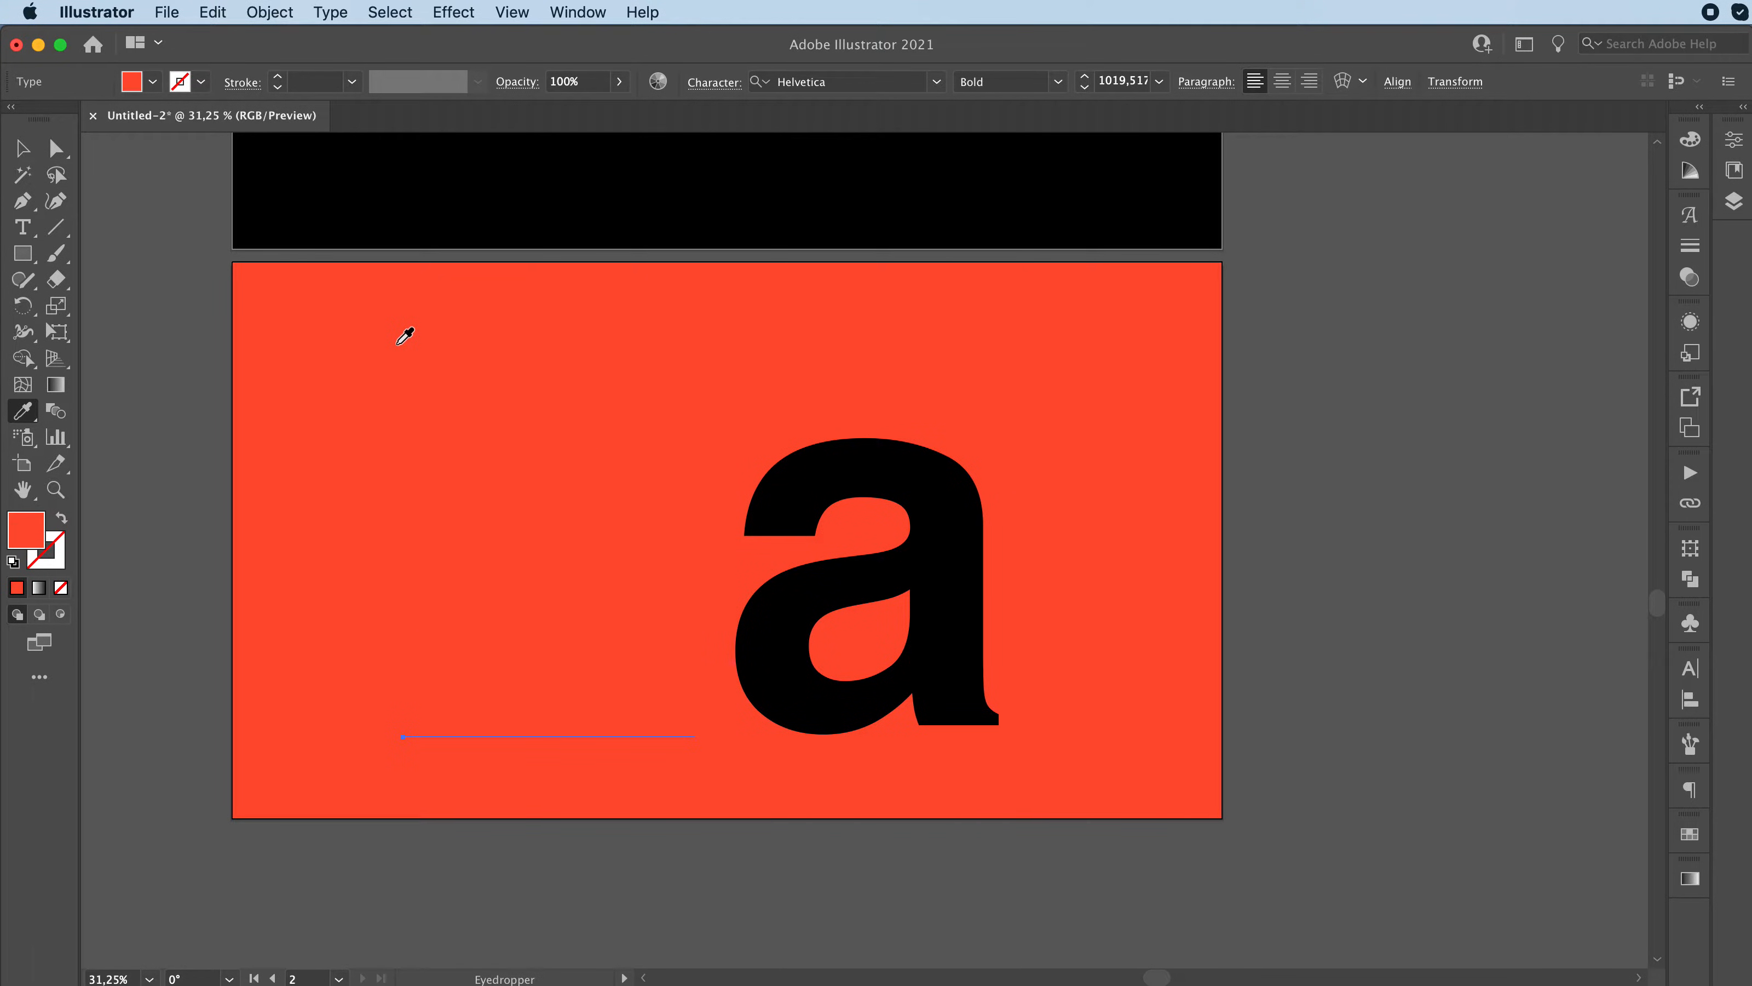
{"action": "key", "text": "v"}
{"action": "left_click", "coordinate": [870, 461]}
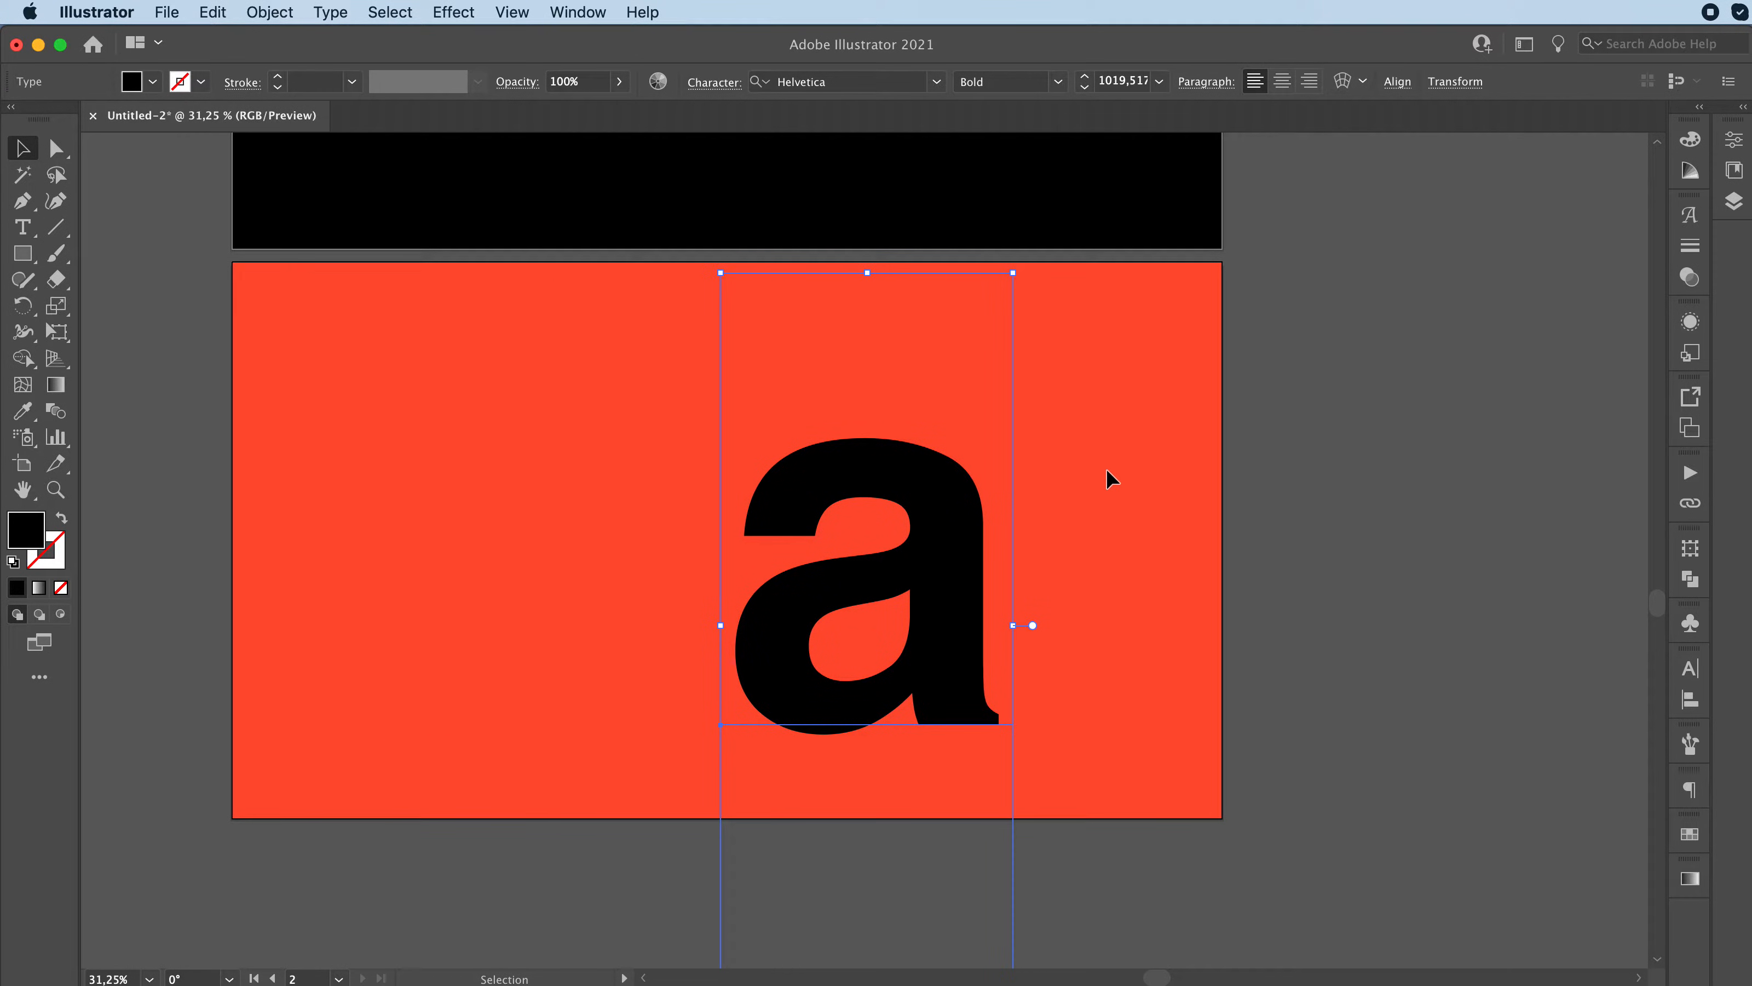
{"action": "left_click", "coordinate": [1132, 459]}
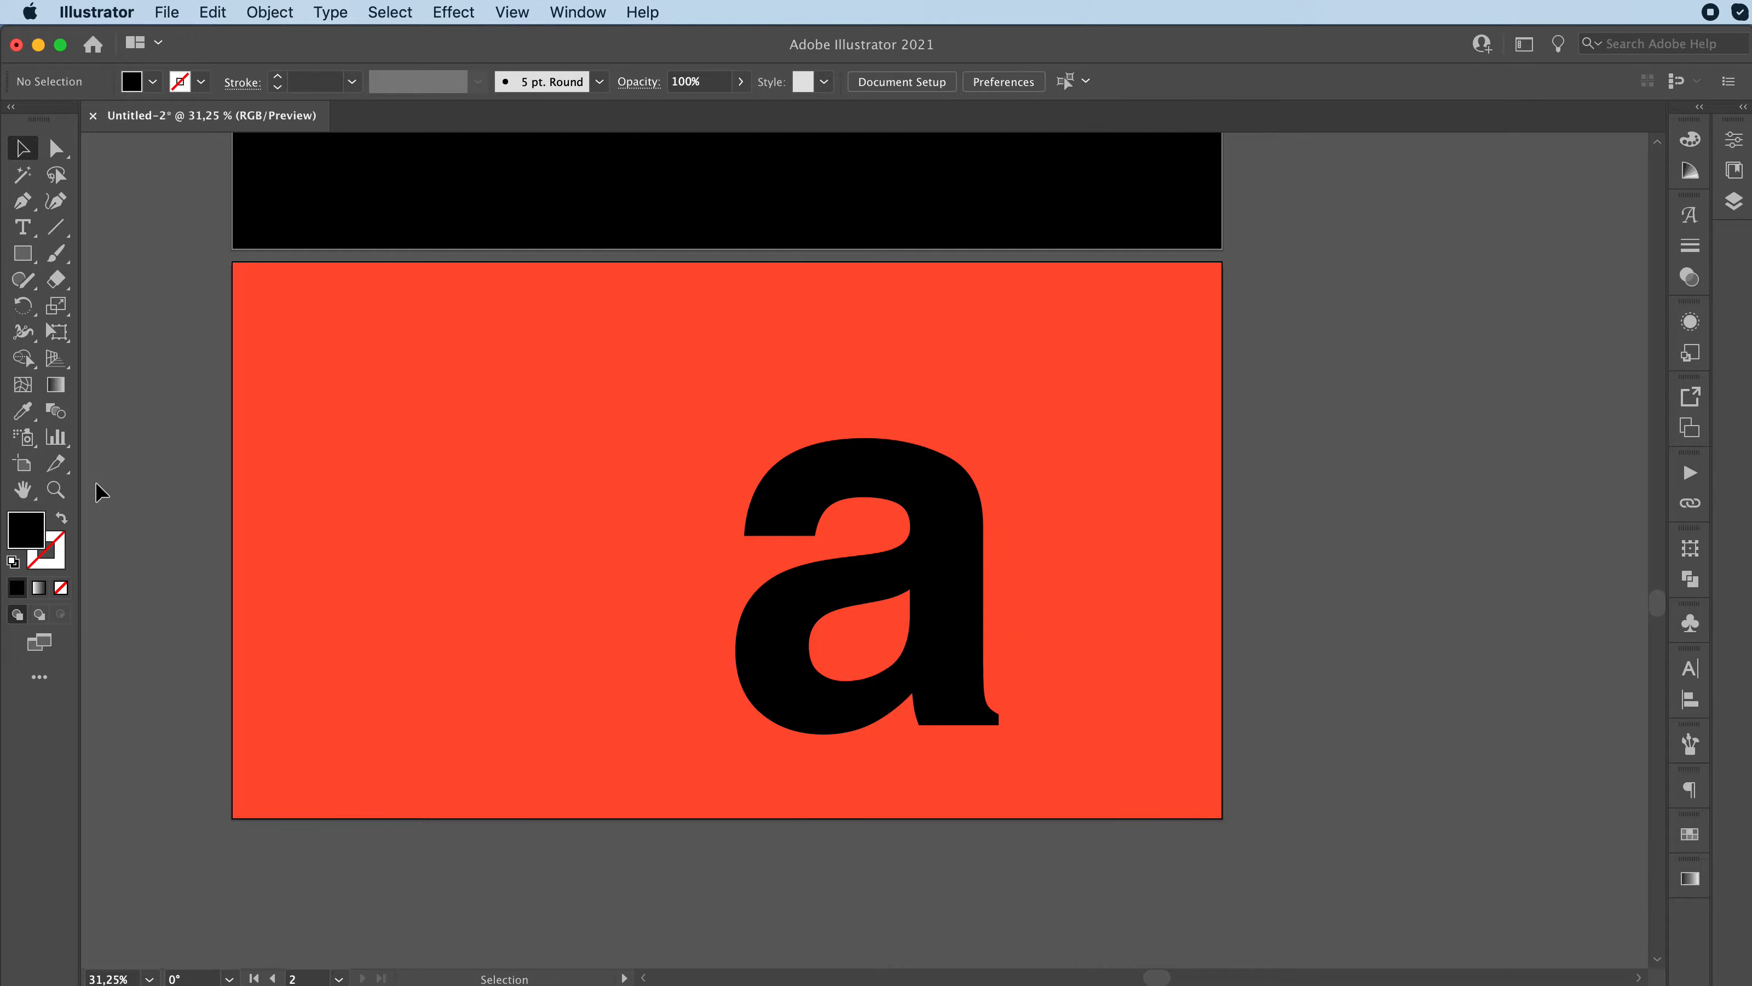
Step: Draw a small square beside the orange-red artboard and place a copy directly below it
{"action": "left_click", "coordinate": [23, 254]}
{"action": "left_click_drag", "start_coordinate": [1248, 352], "coordinate": [1281, 472]}
{"action": "key", "text": "v"}
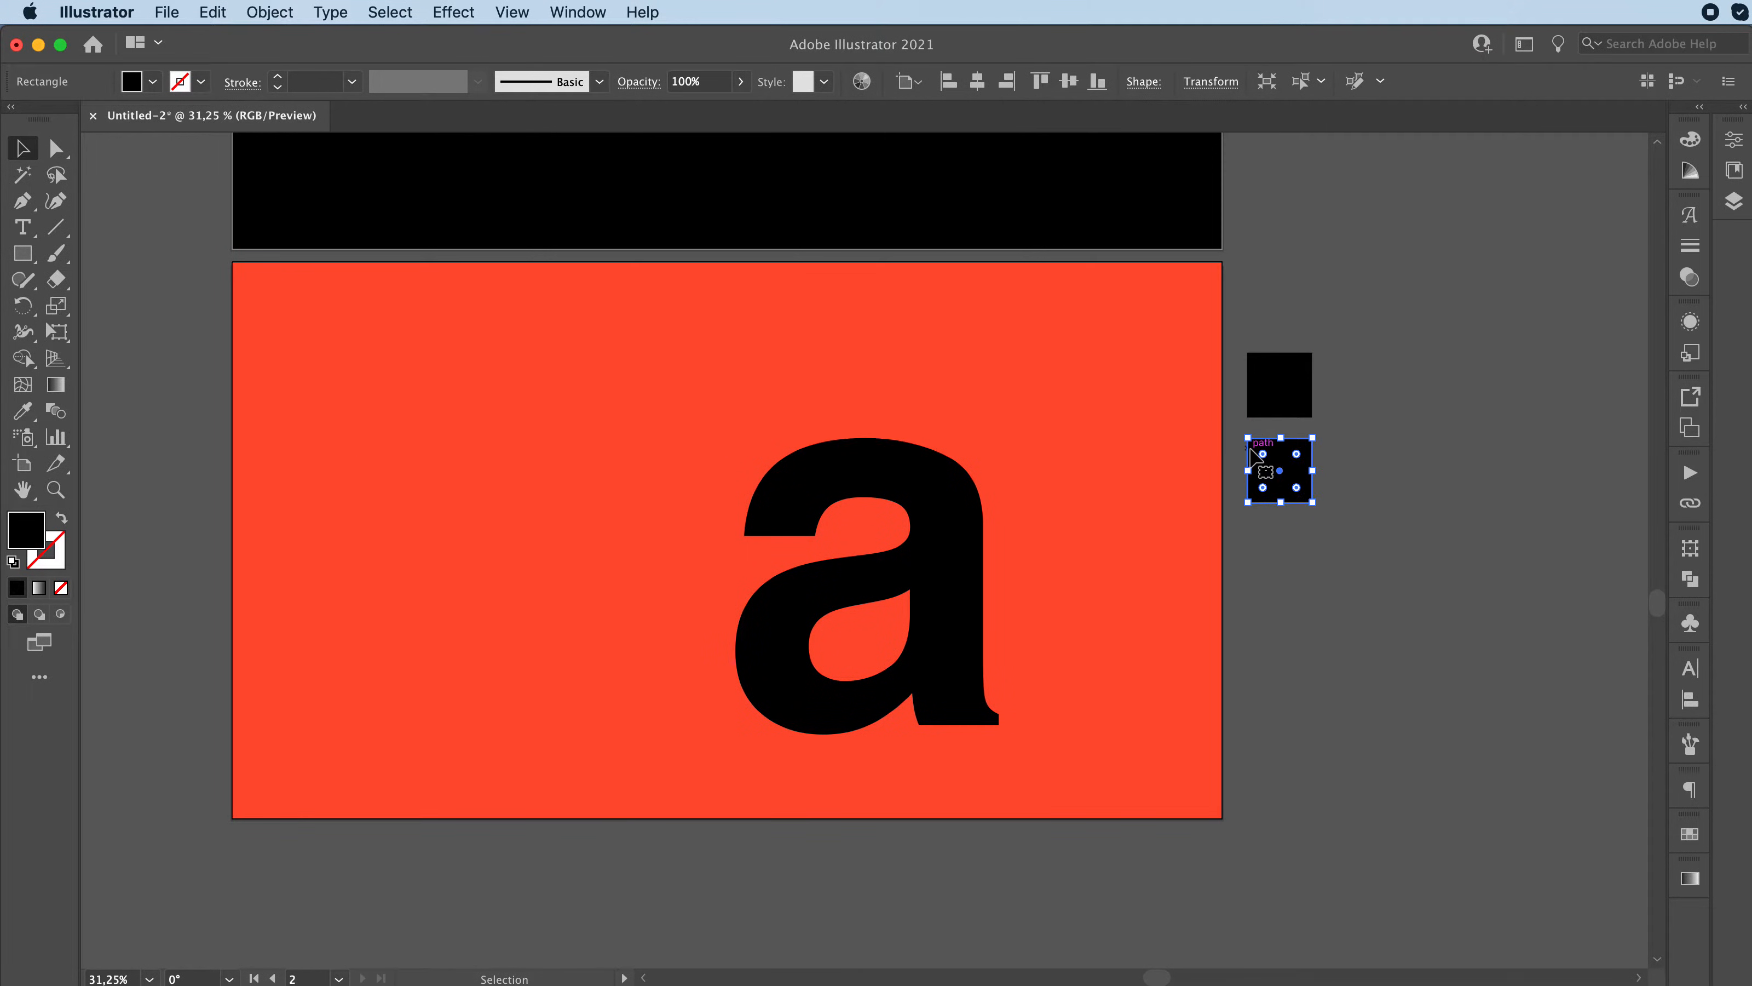
Step: Fill both small squares with the background's orange-red colour using the Eyedropper
{"action": "left_click_drag", "start_coordinate": [1278, 298], "coordinate": [1279, 566]}
{"action": "key", "text": "i"}
{"action": "left_click", "coordinate": [1145, 364]}
{"action": "key", "text": "v"}
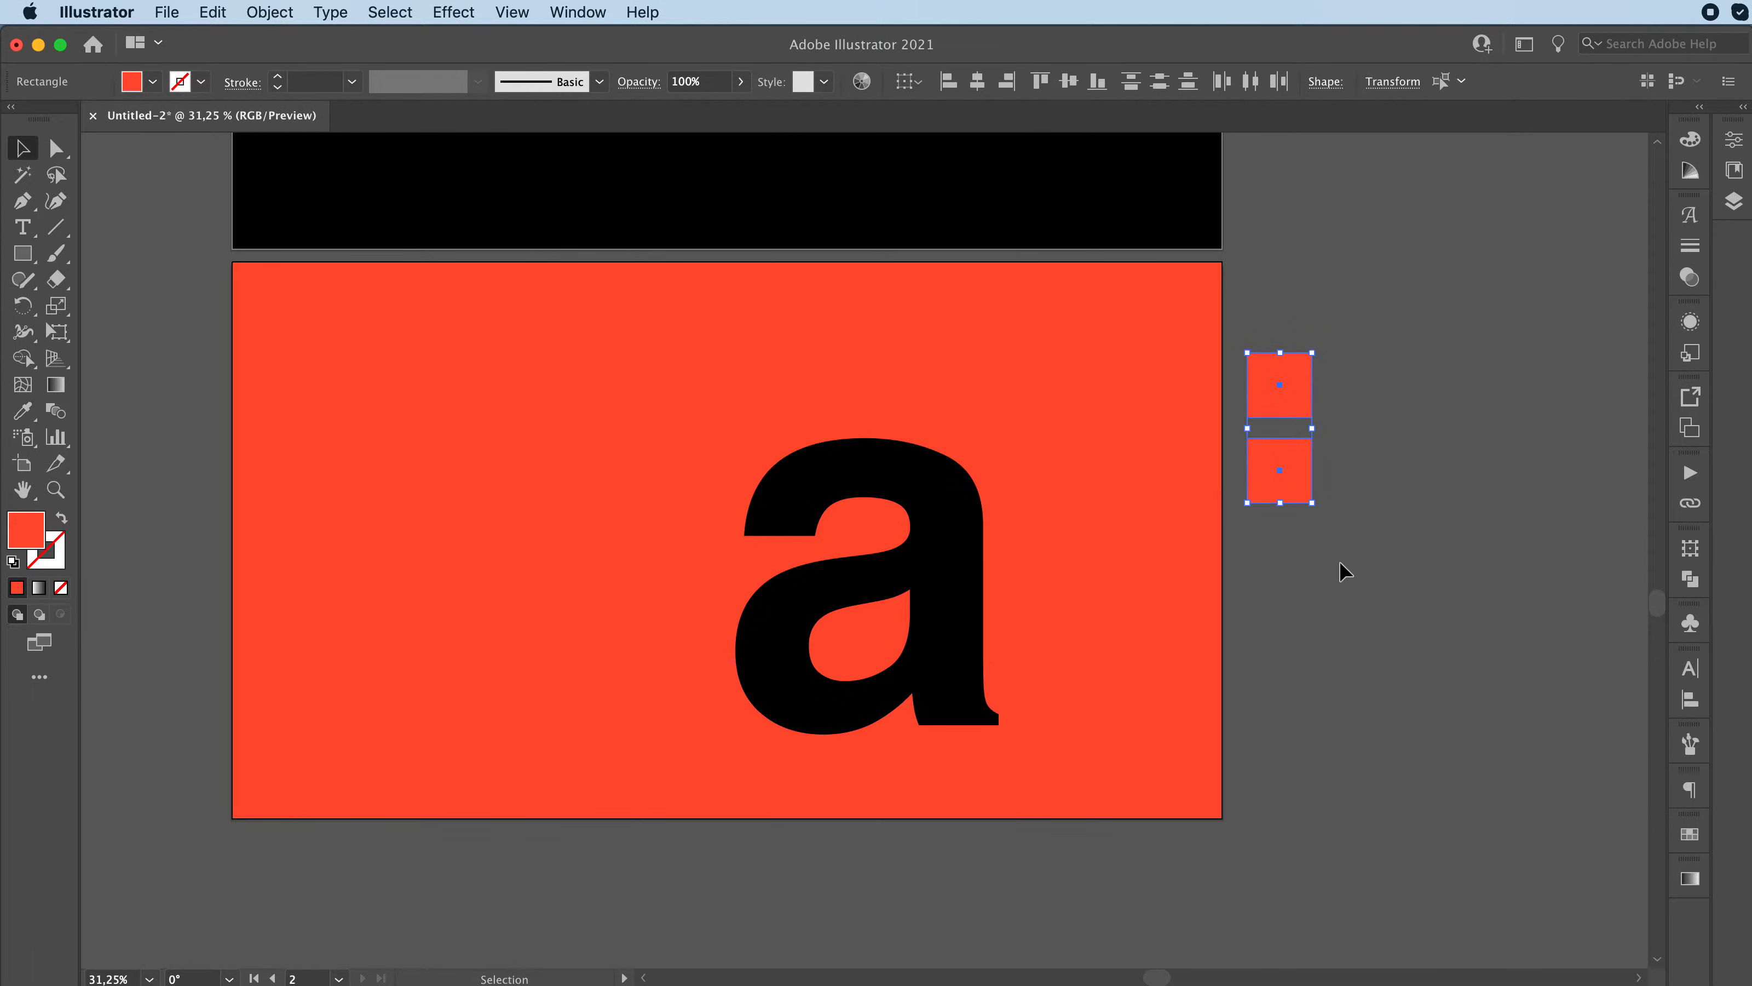
{"action": "left_click", "coordinate": [1323, 539]}
Step: Change the lower square's fill to the Complement of its orange-red colour
{"action": "left_click", "coordinate": [1291, 492]}
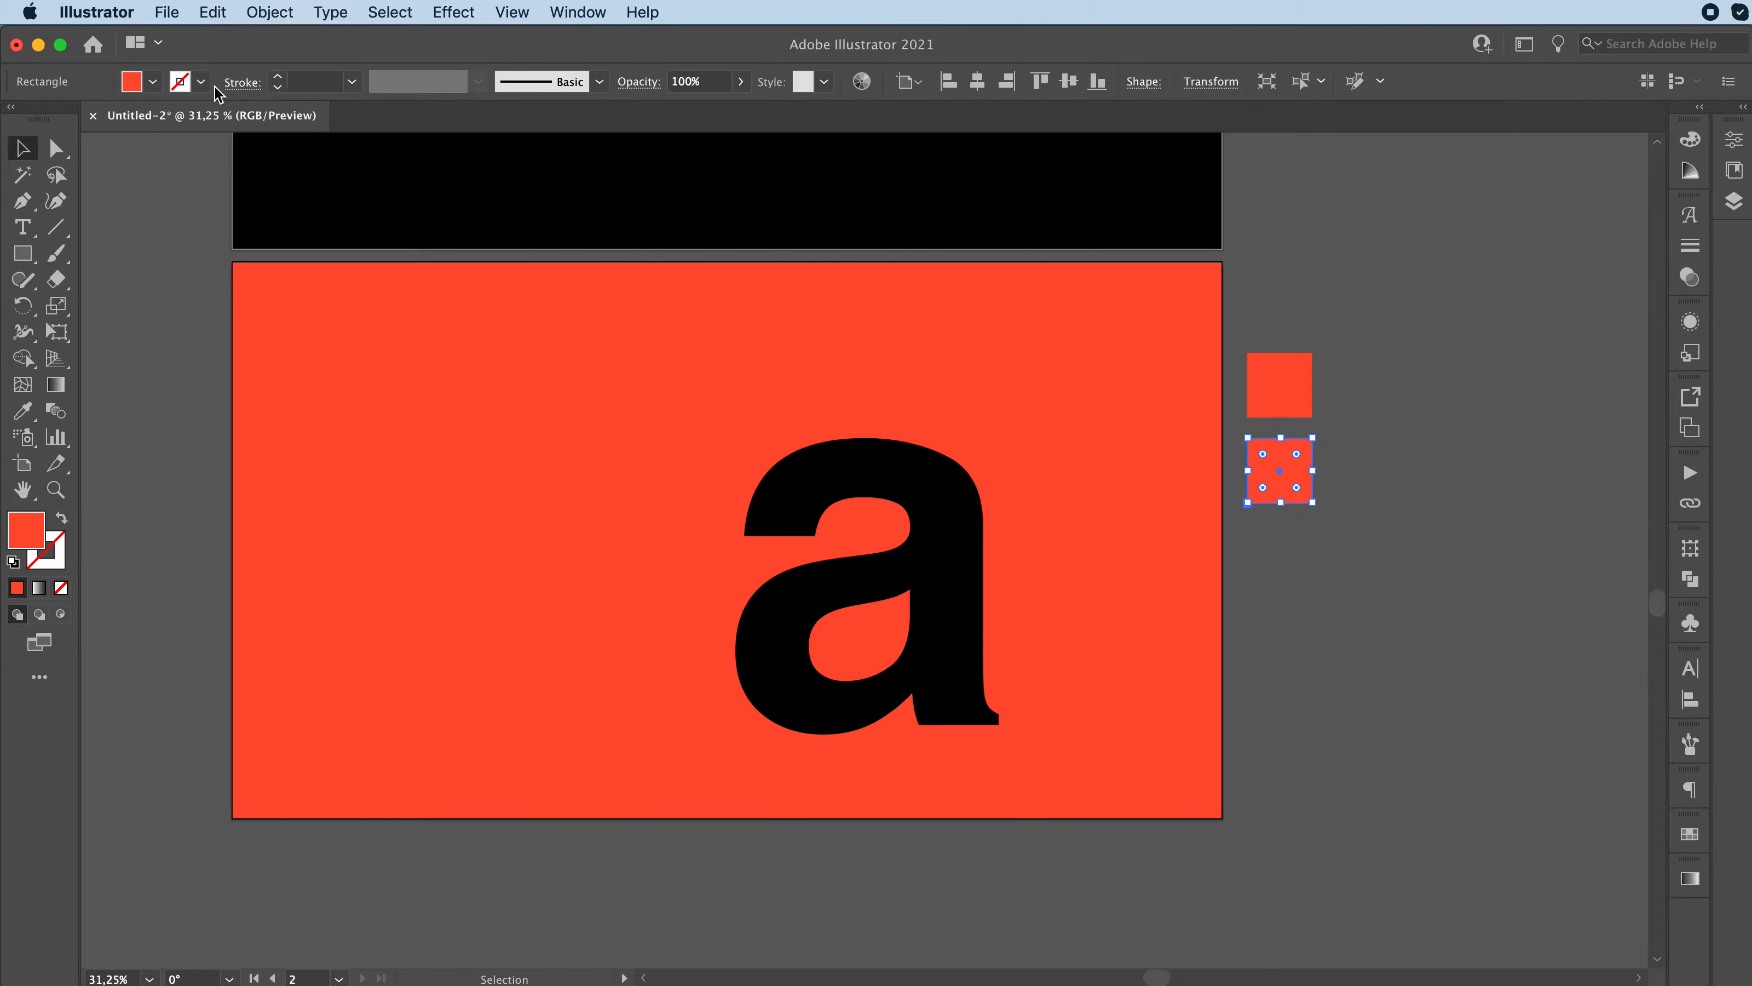
{"action": "left_click", "coordinate": [152, 83]}
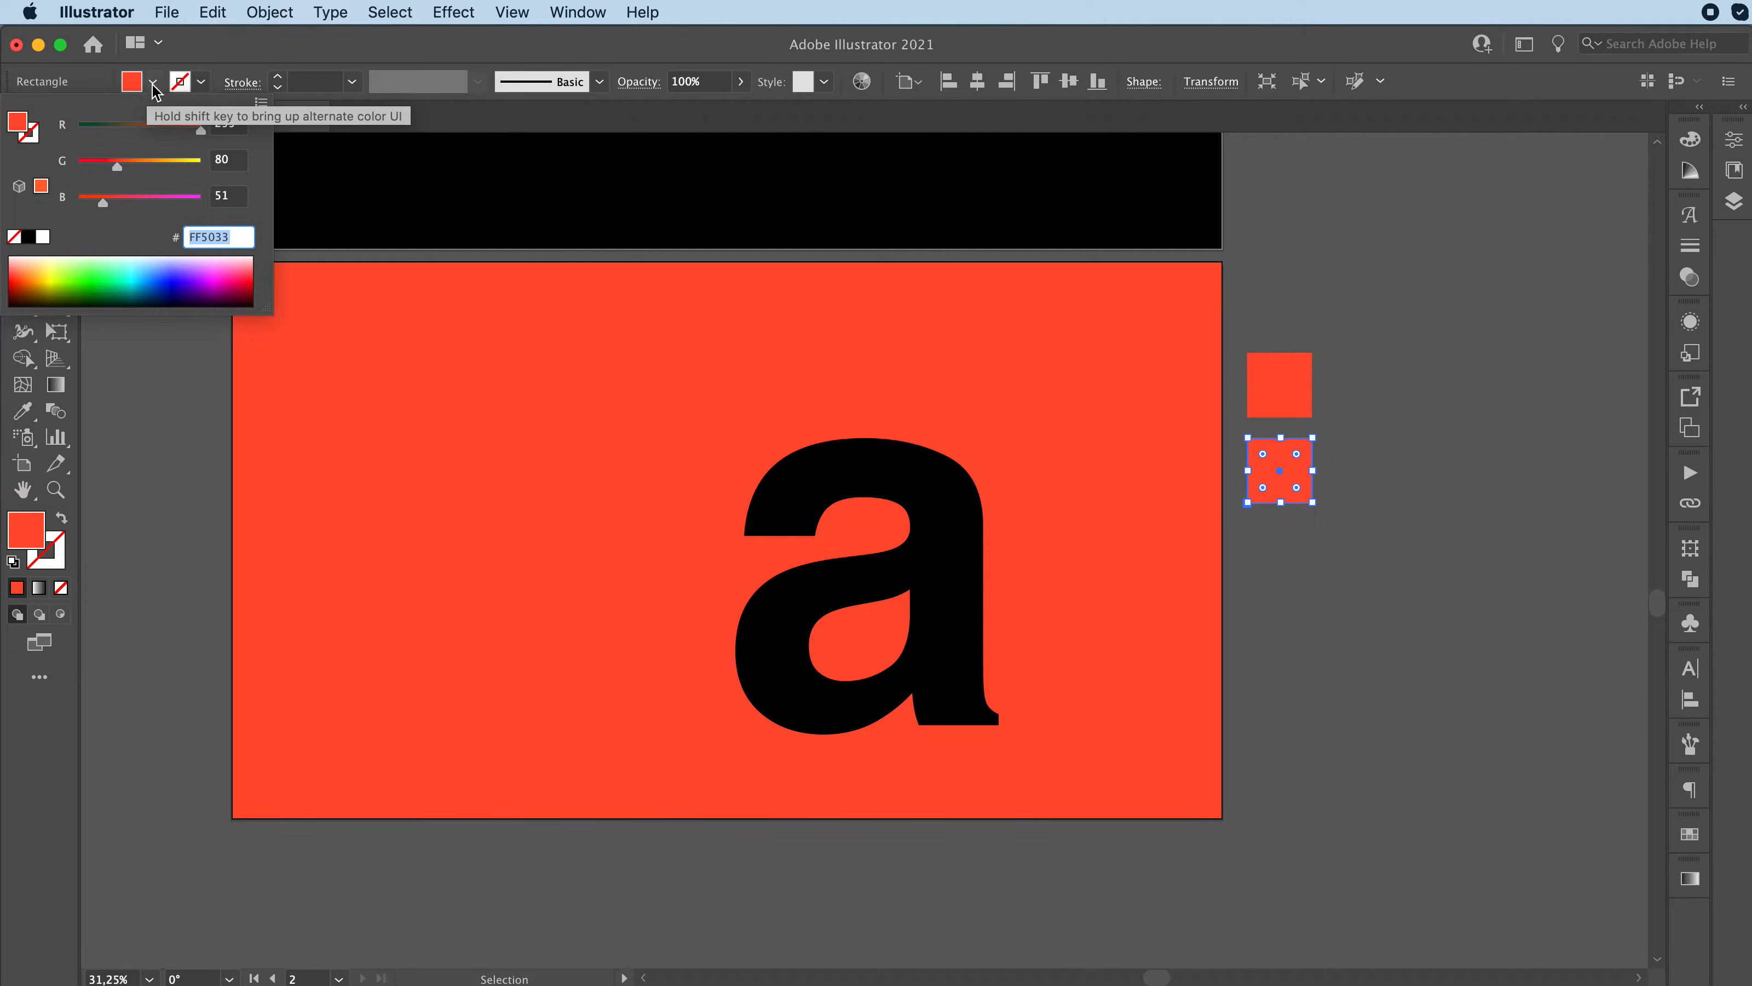
{"action": "left_click", "coordinate": [261, 103]}
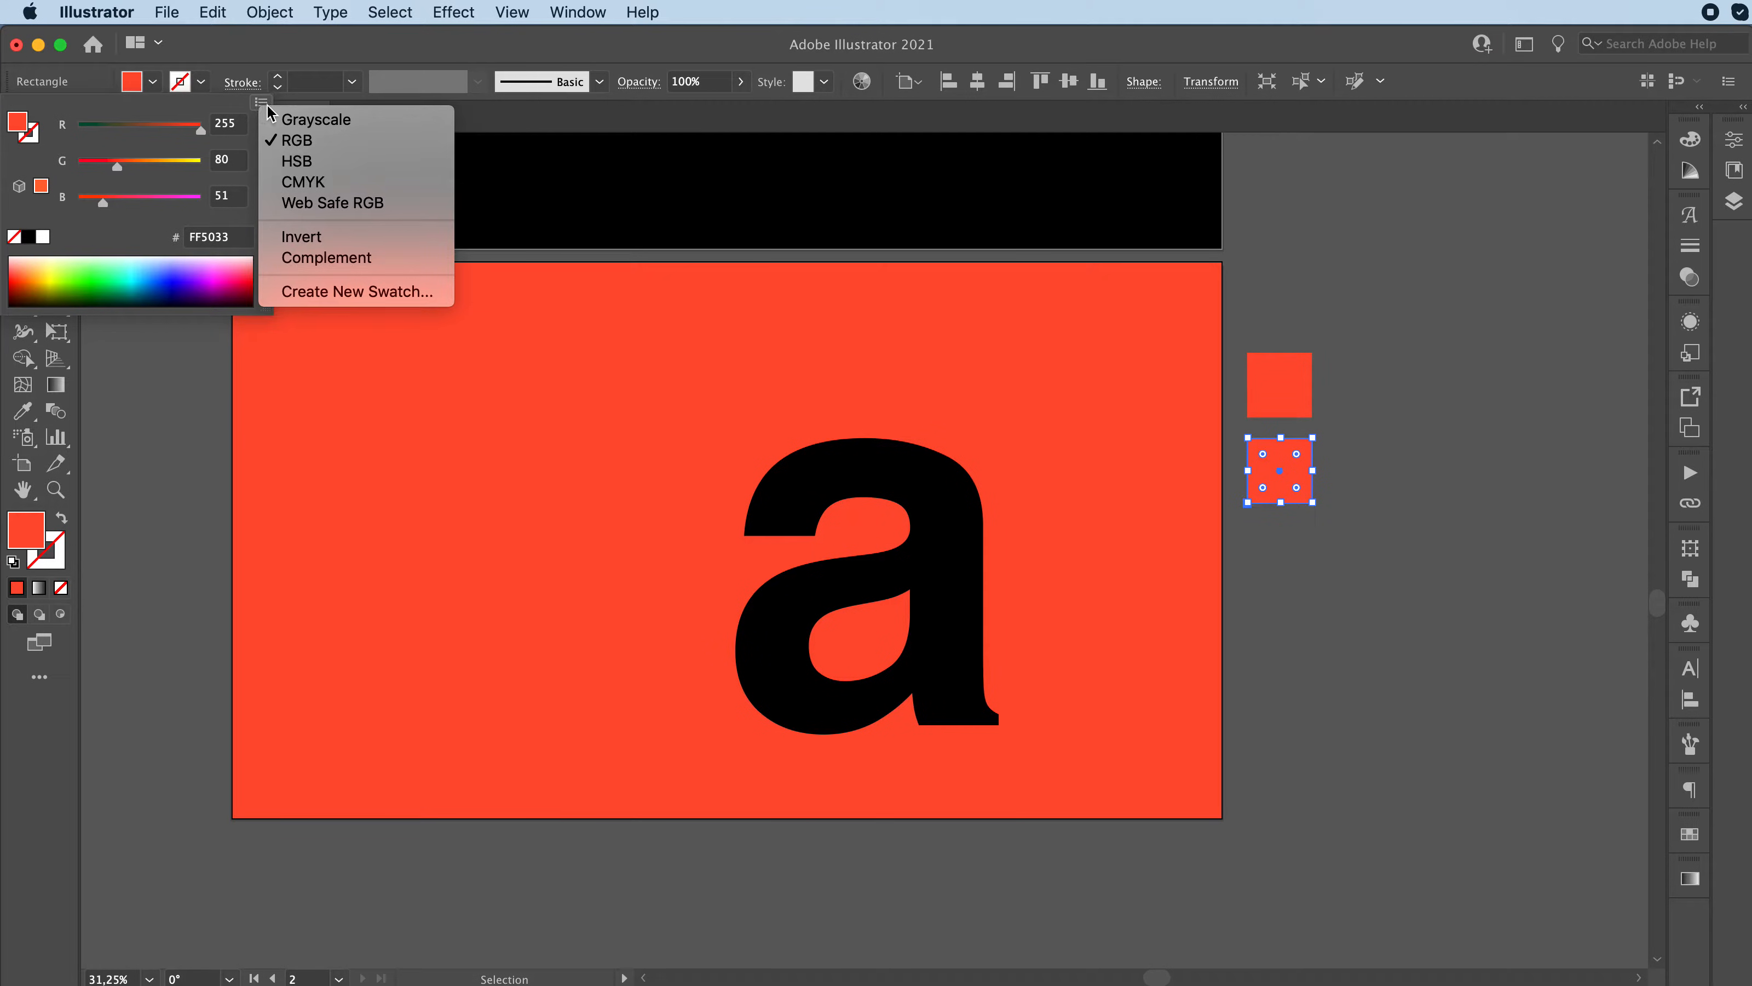
{"action": "left_click", "coordinate": [308, 262]}
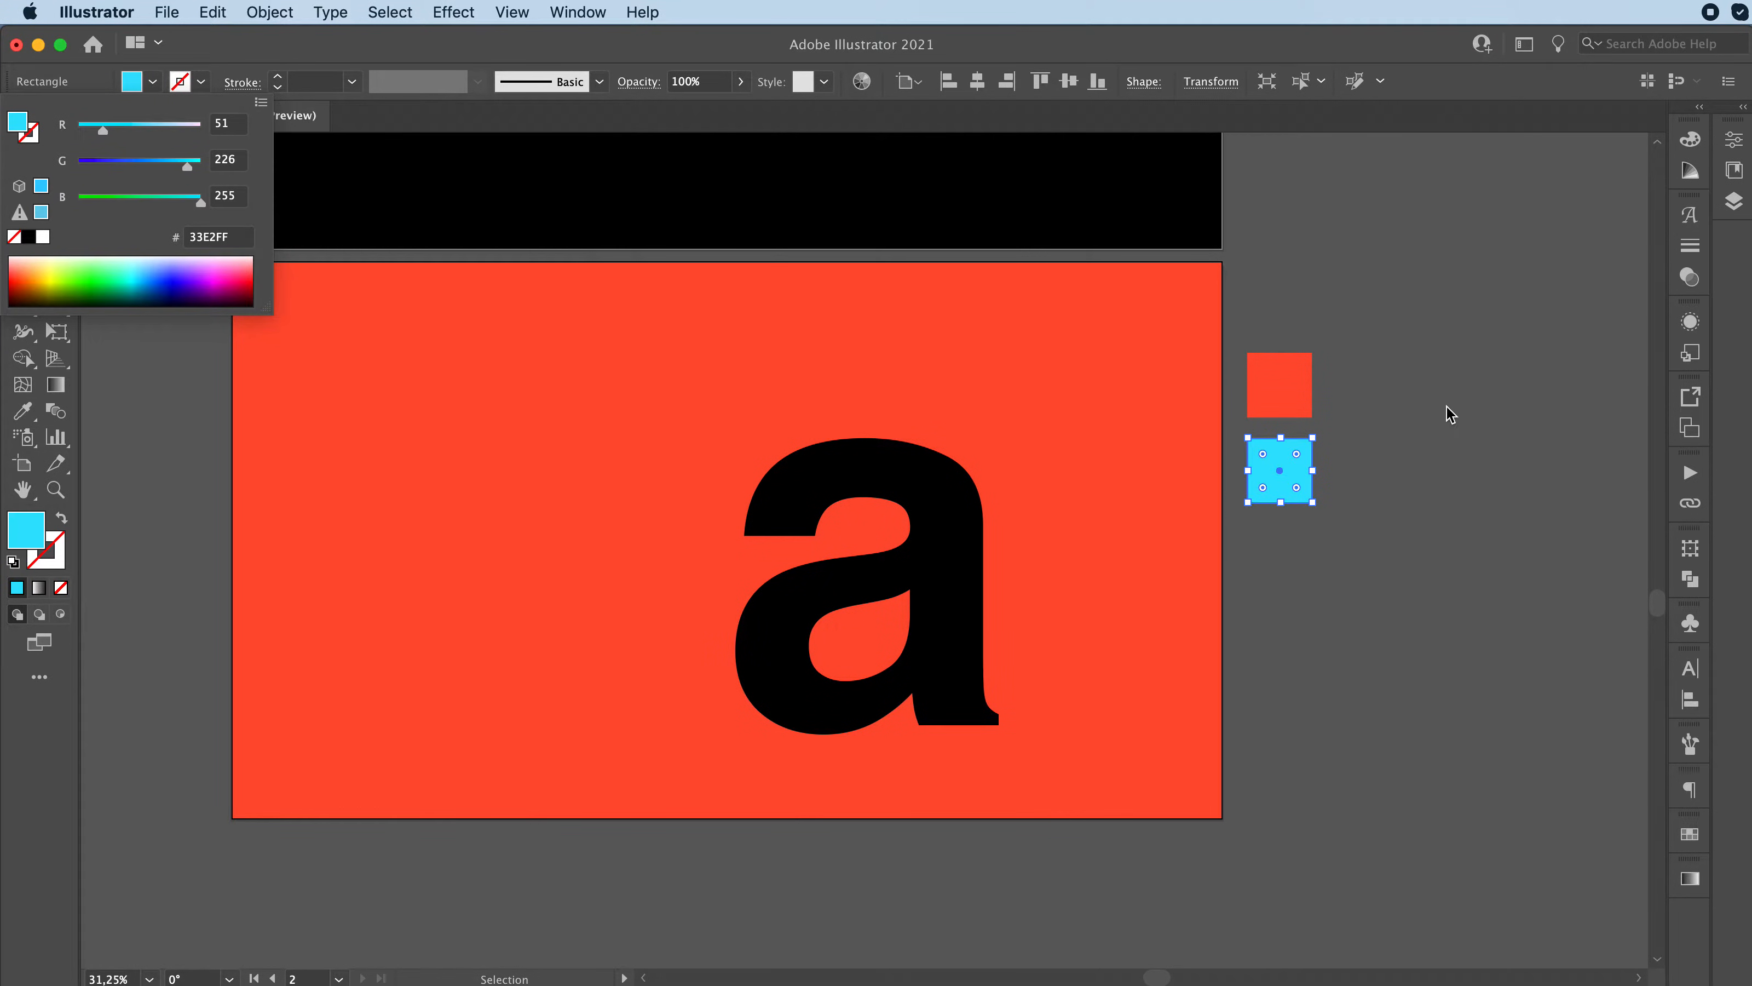
{"action": "left_click", "coordinate": [1417, 442]}
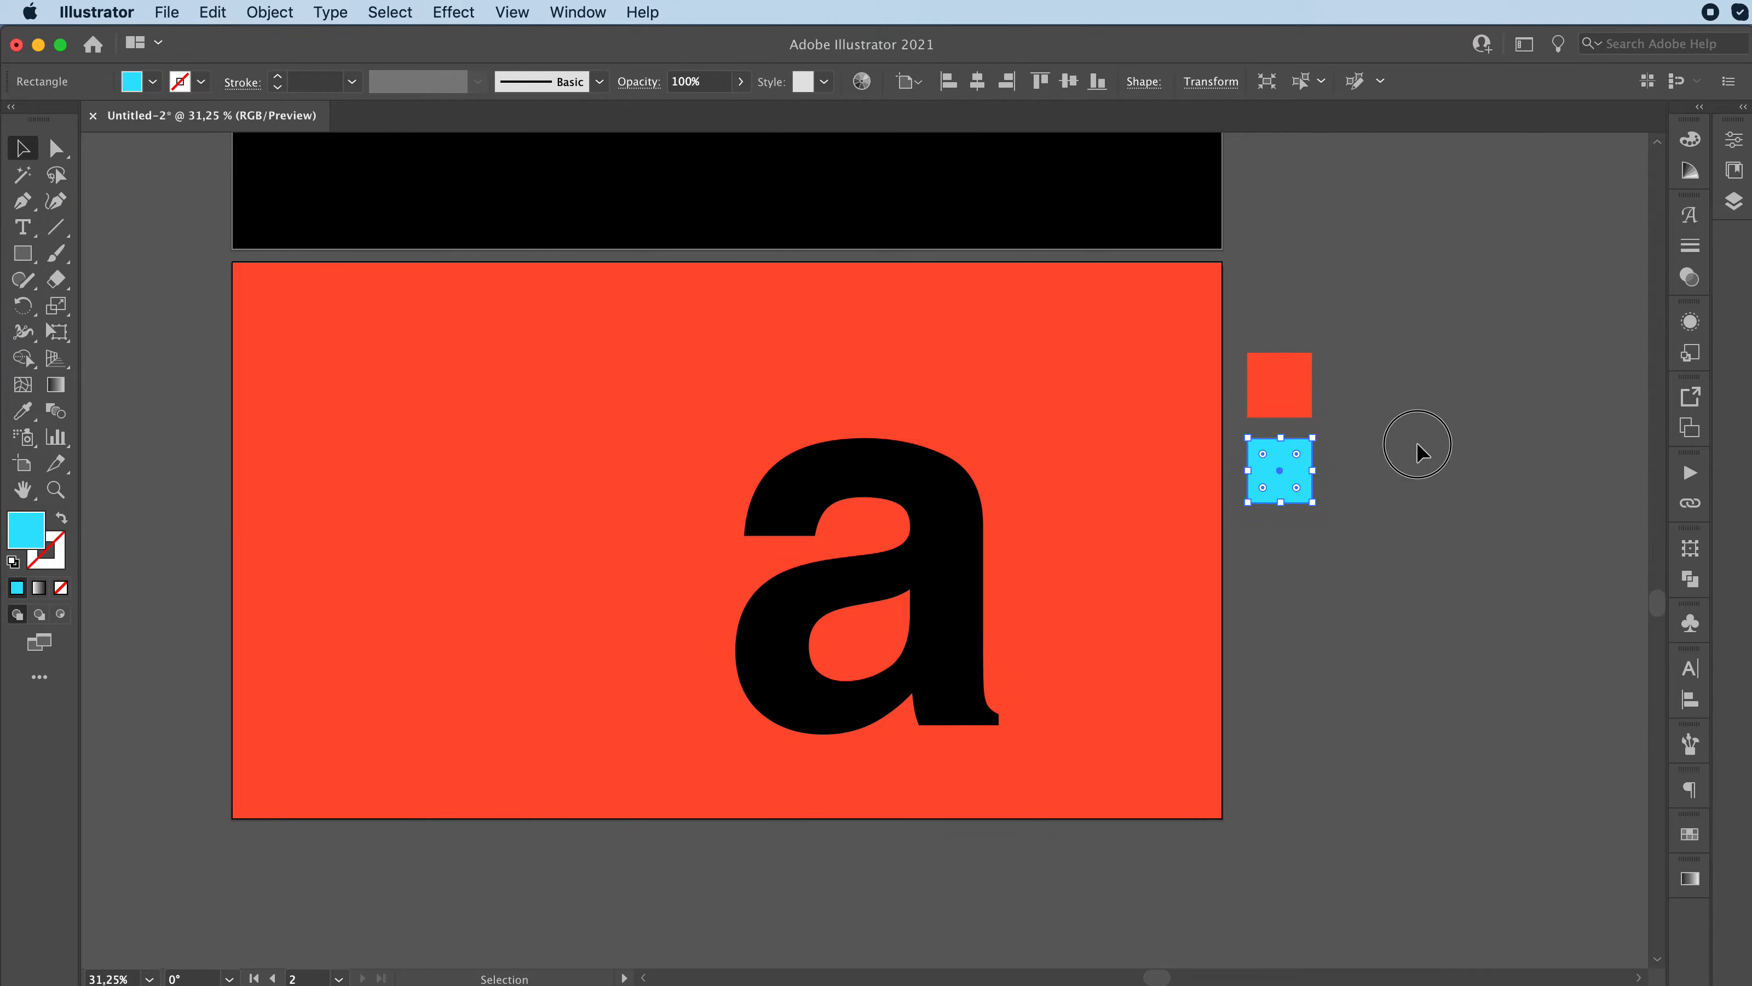
{"action": "left_click", "coordinate": [1404, 444]}
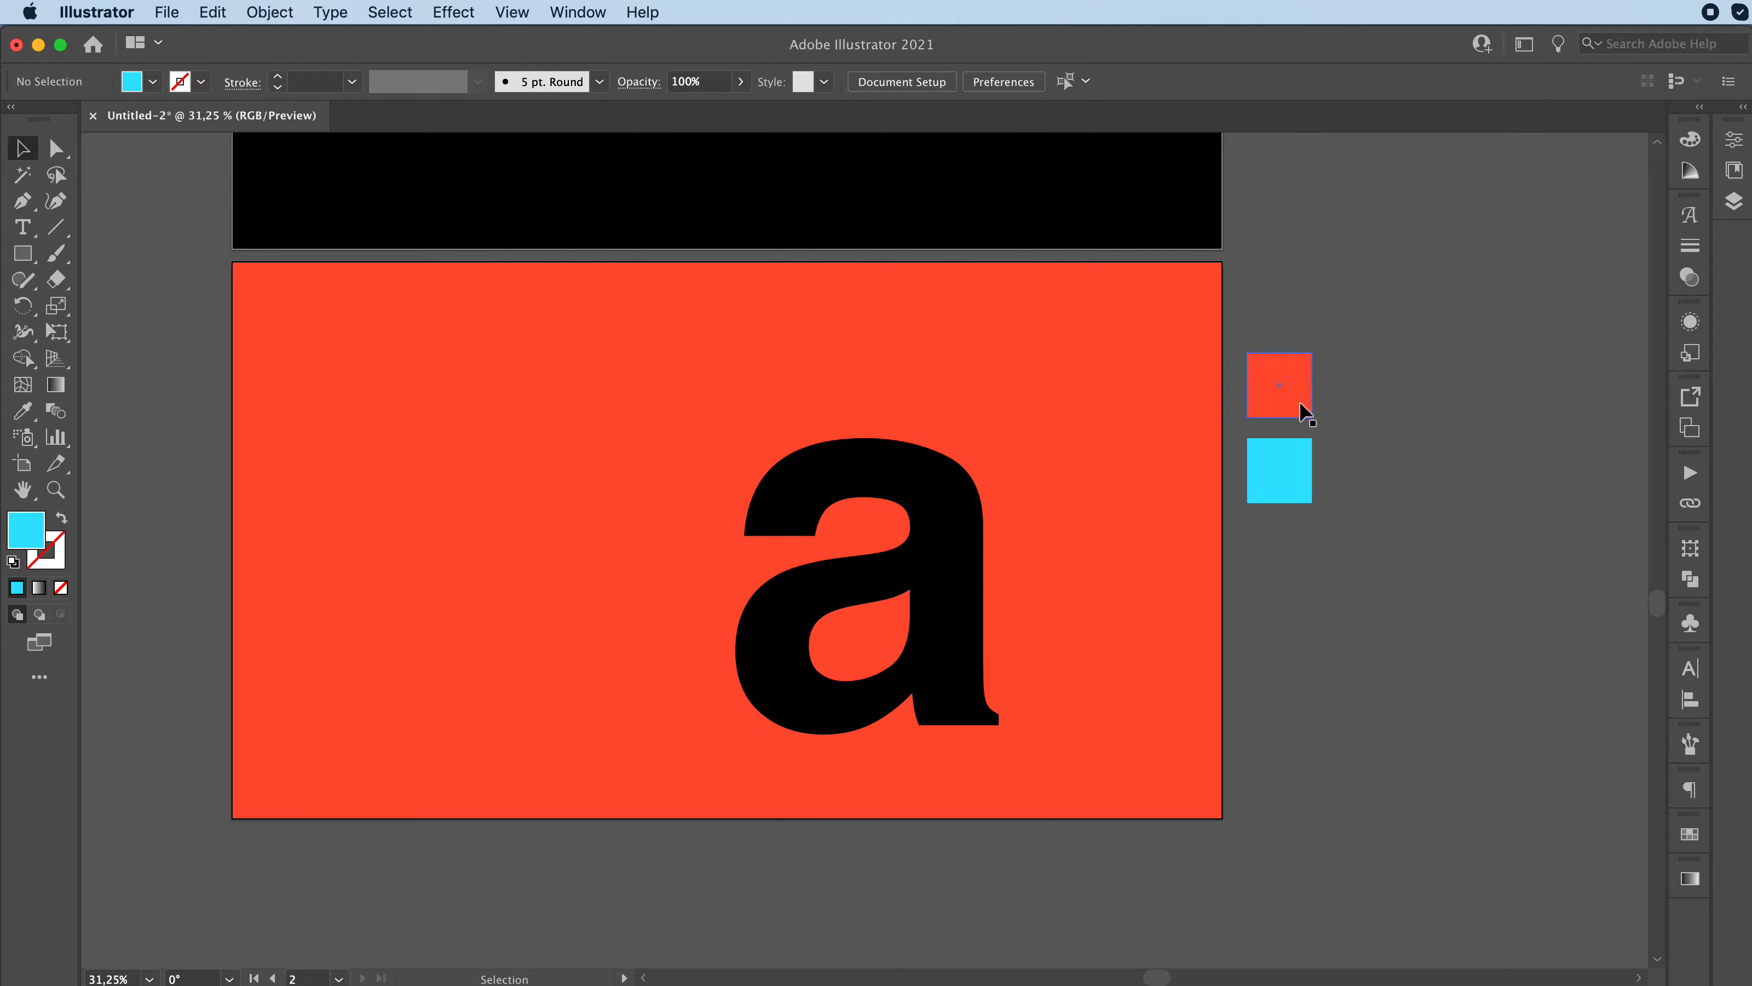
Step: Recolour the black "a" with the cyan sampled from the lower square
{"action": "left_click", "coordinate": [1293, 478]}
{"action": "left_click", "coordinate": [958, 581]}
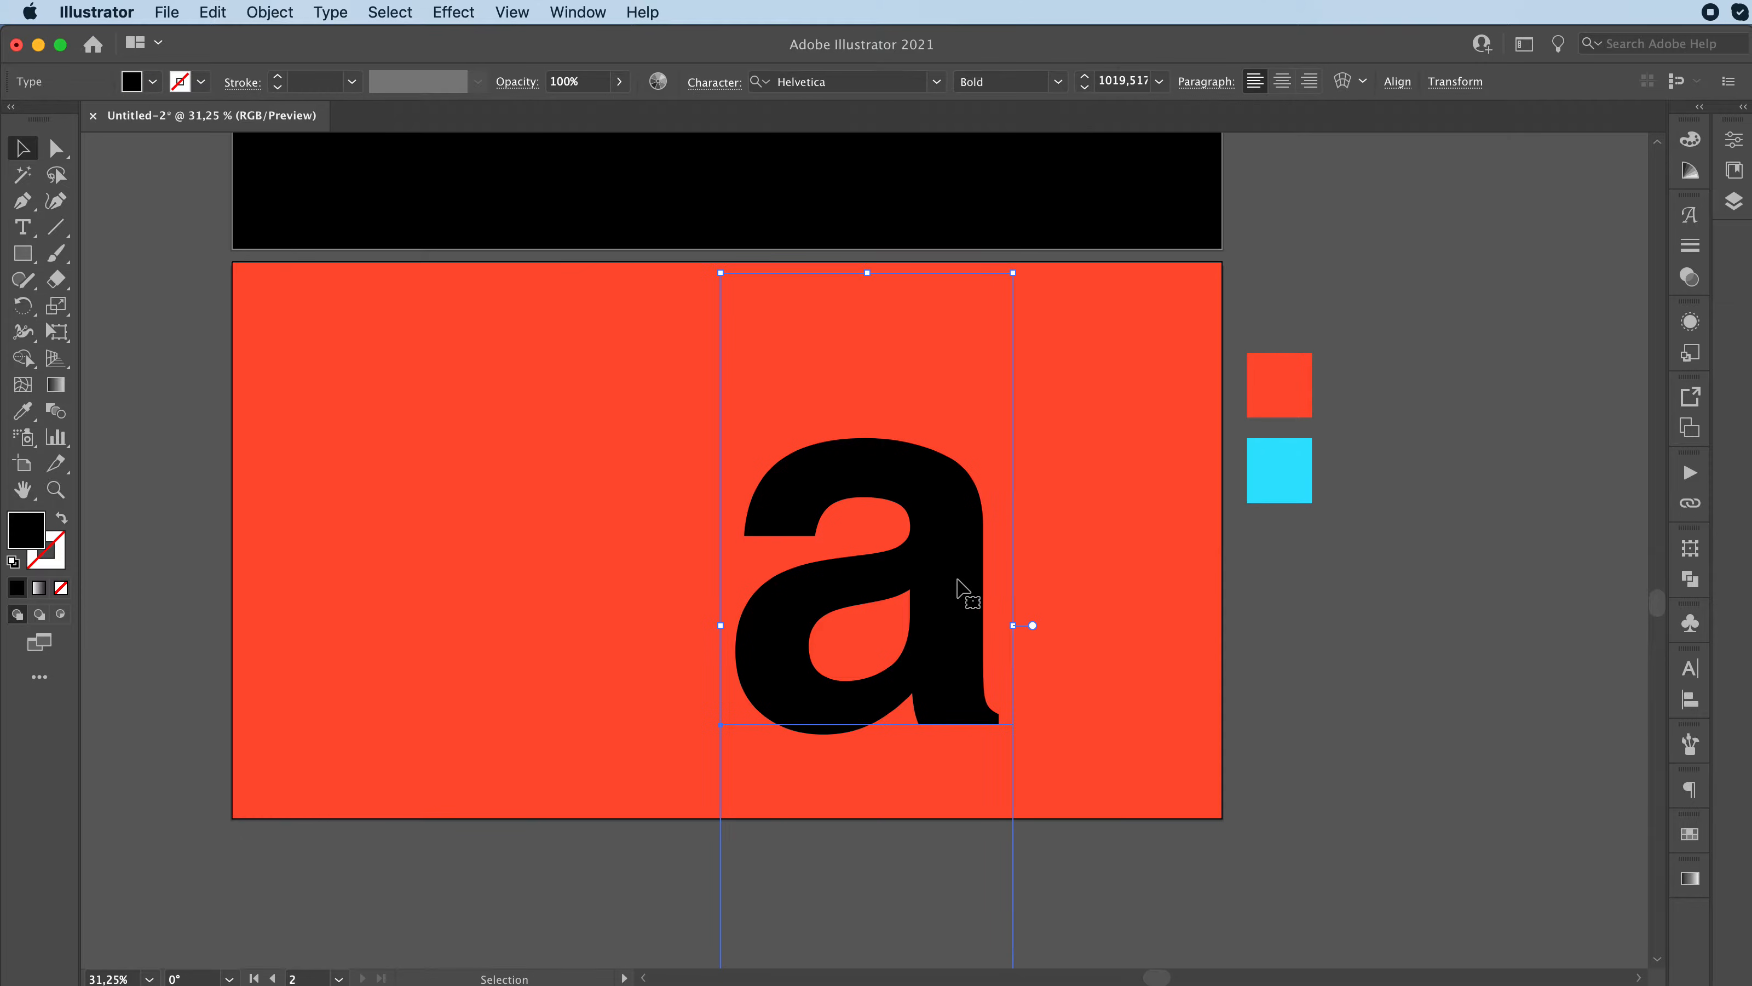
{"action": "key", "text": "i"}
{"action": "left_click", "coordinate": [1296, 479]}
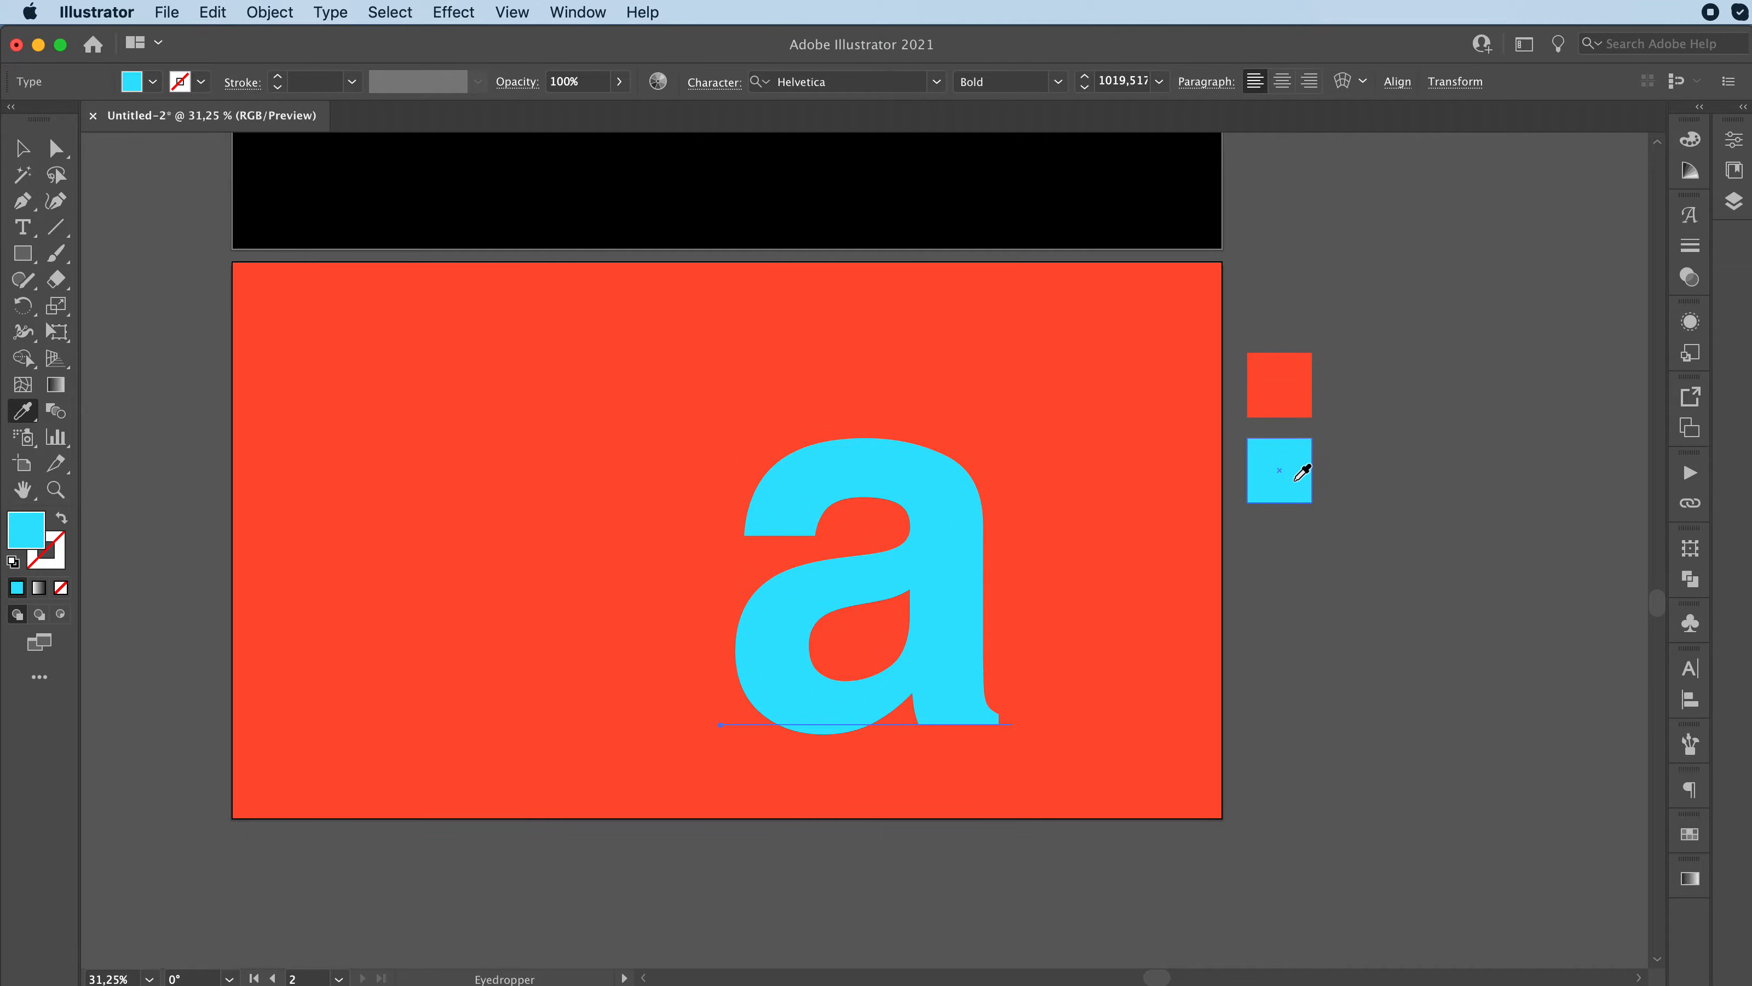
{"action": "key", "text": "v"}
{"action": "left_click", "coordinate": [1381, 668]}
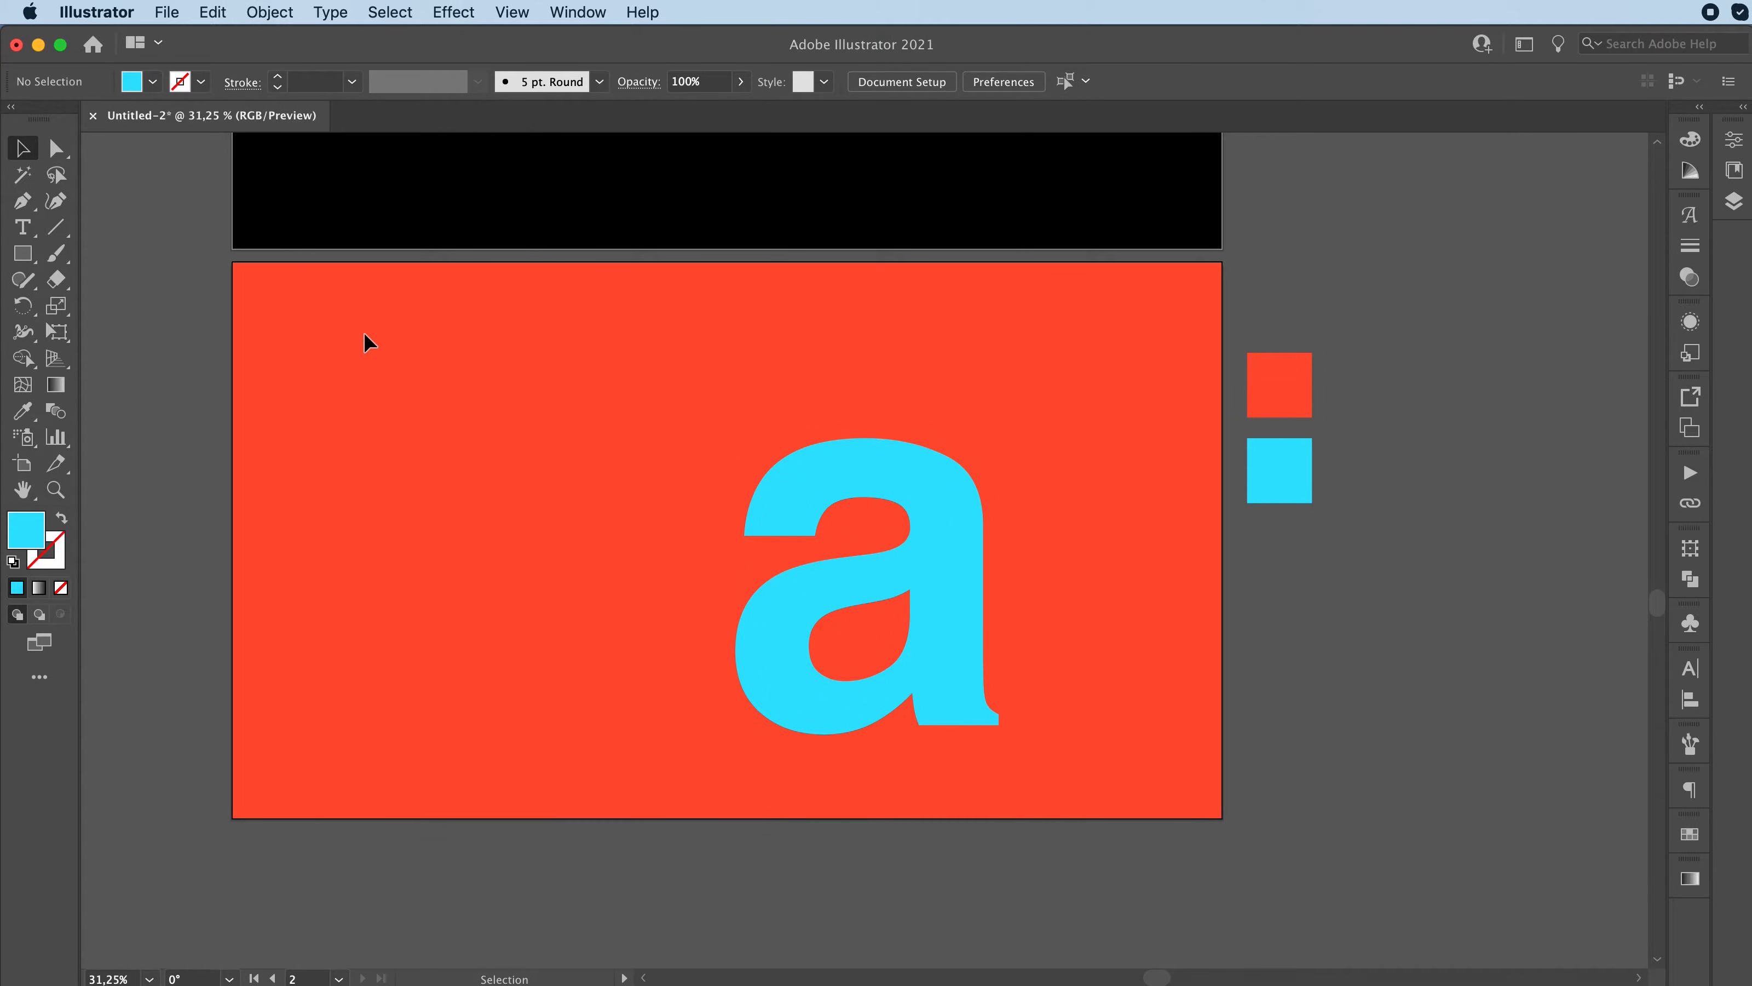
Step: Select the orange-red and cyan letters together and make a blend between them
{"action": "left_click_drag", "start_coordinate": [364, 331], "coordinate": [1030, 748]}
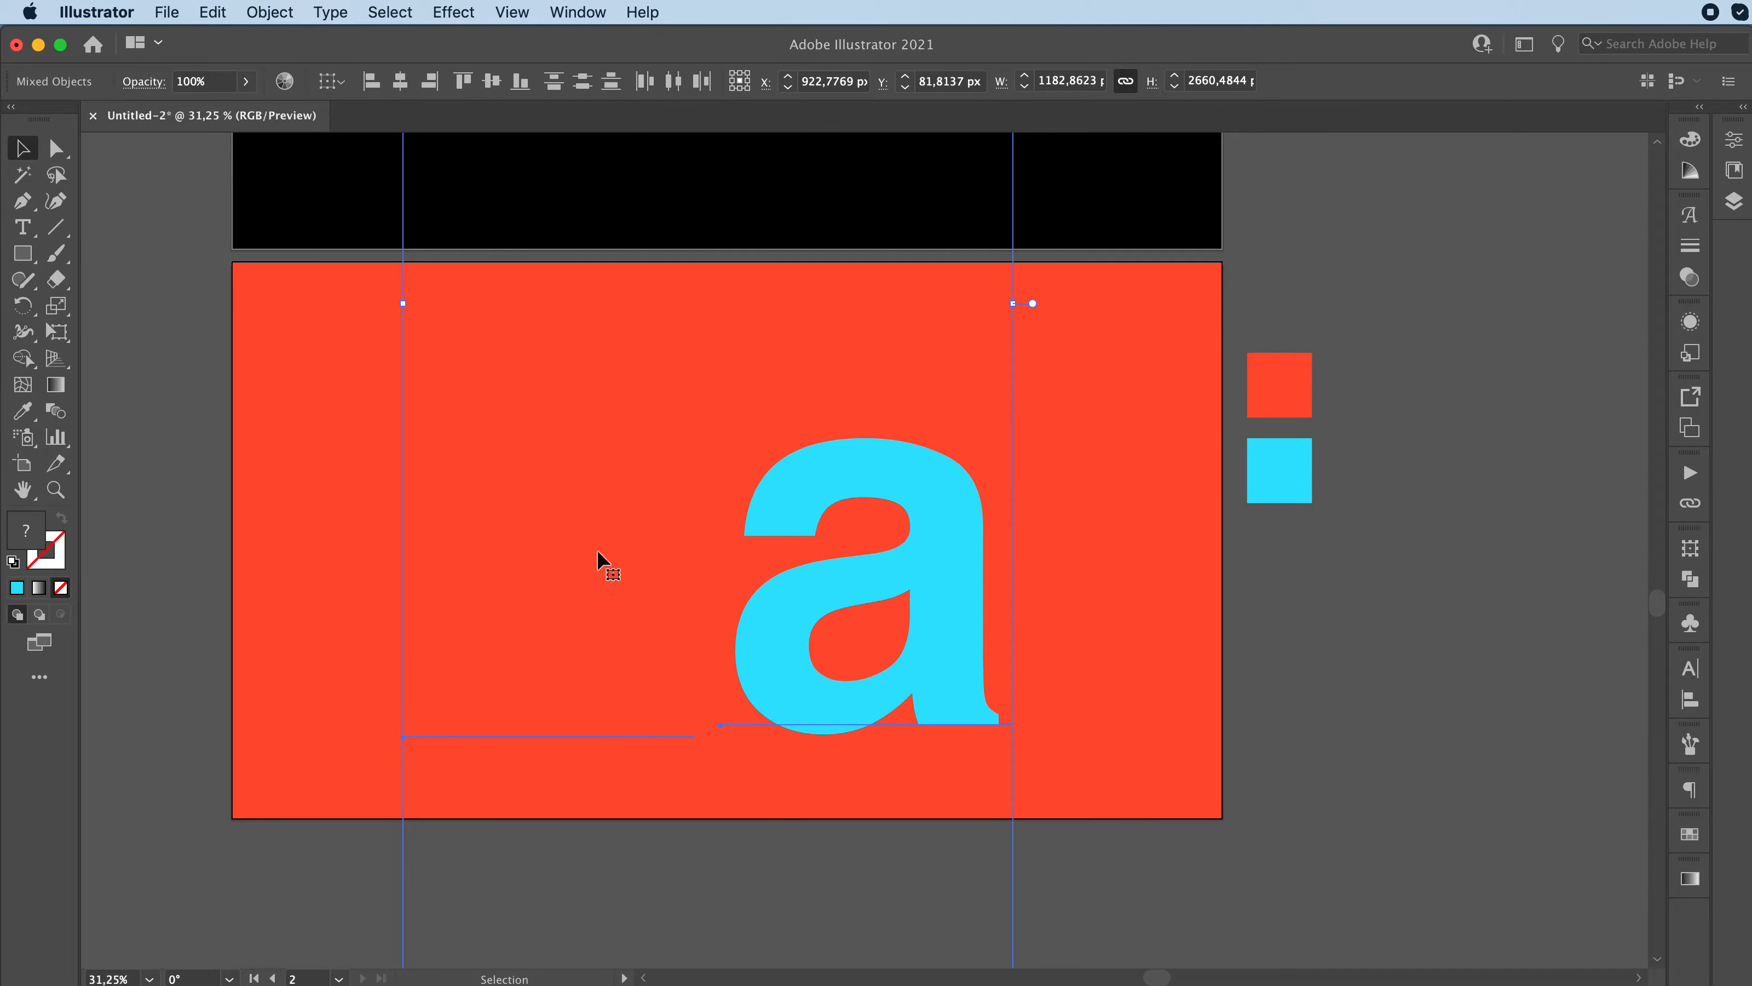
{"action": "left_click", "coordinate": [247, 544]}
{"action": "left_click", "coordinate": [927, 595]}
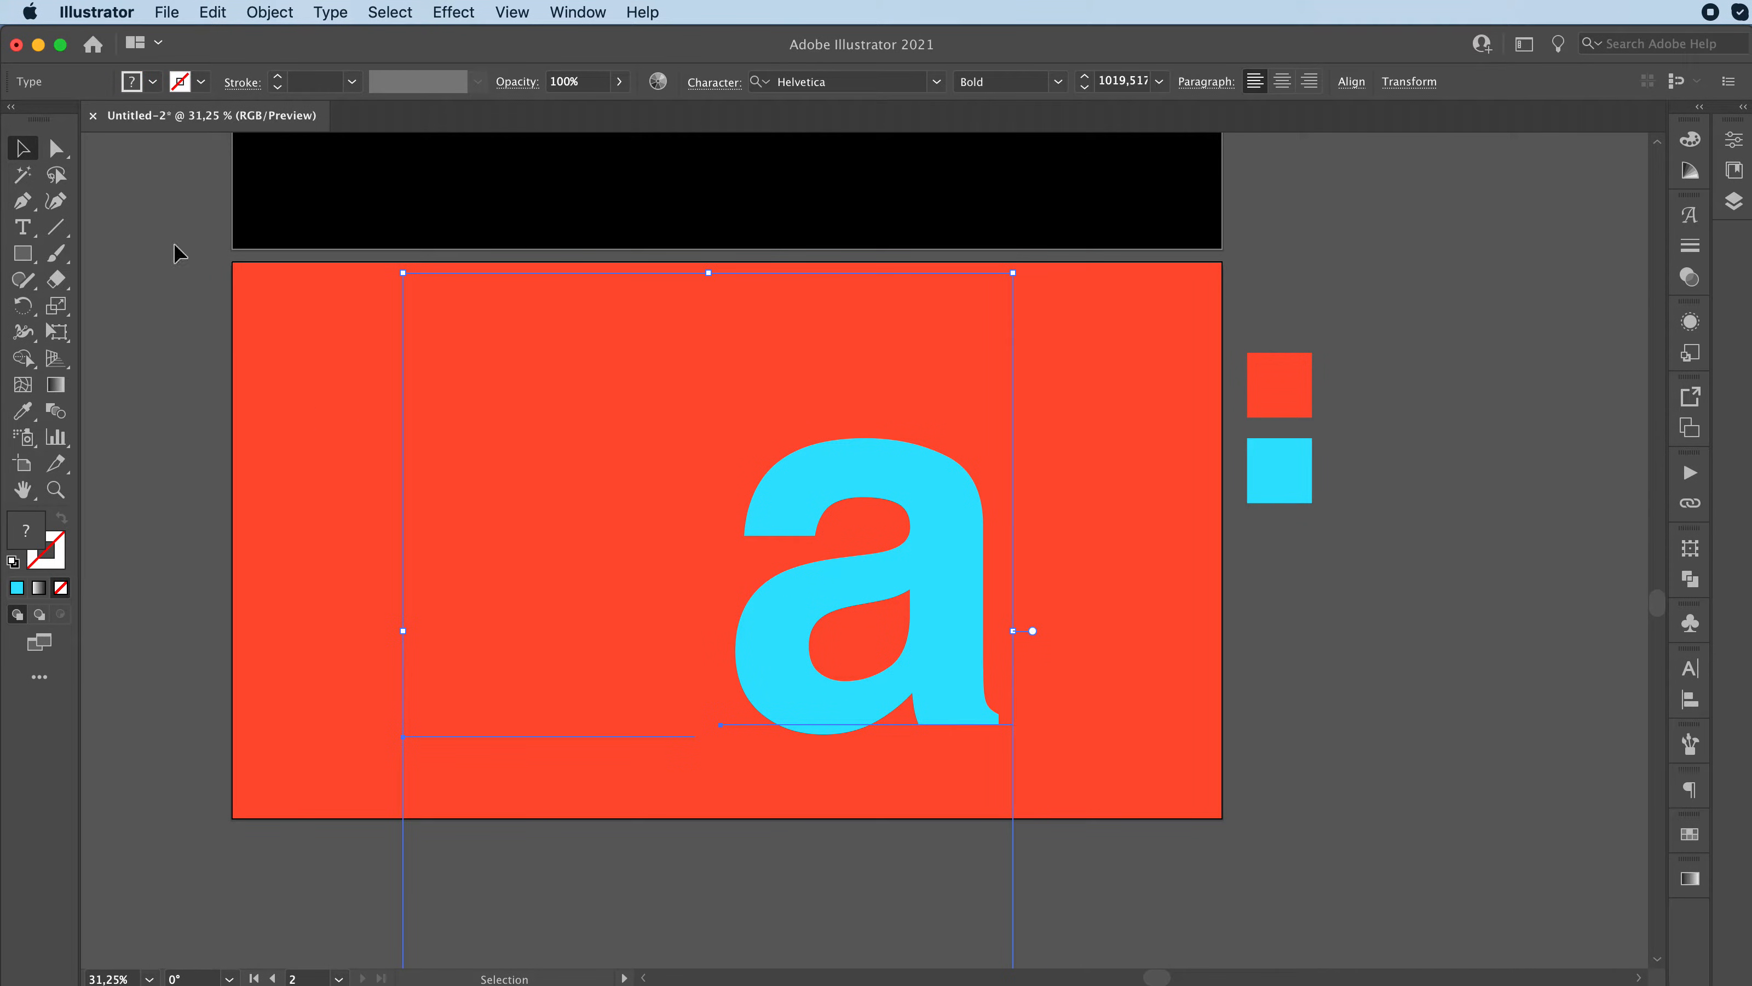
{"action": "left_click", "coordinate": [268, 11]}
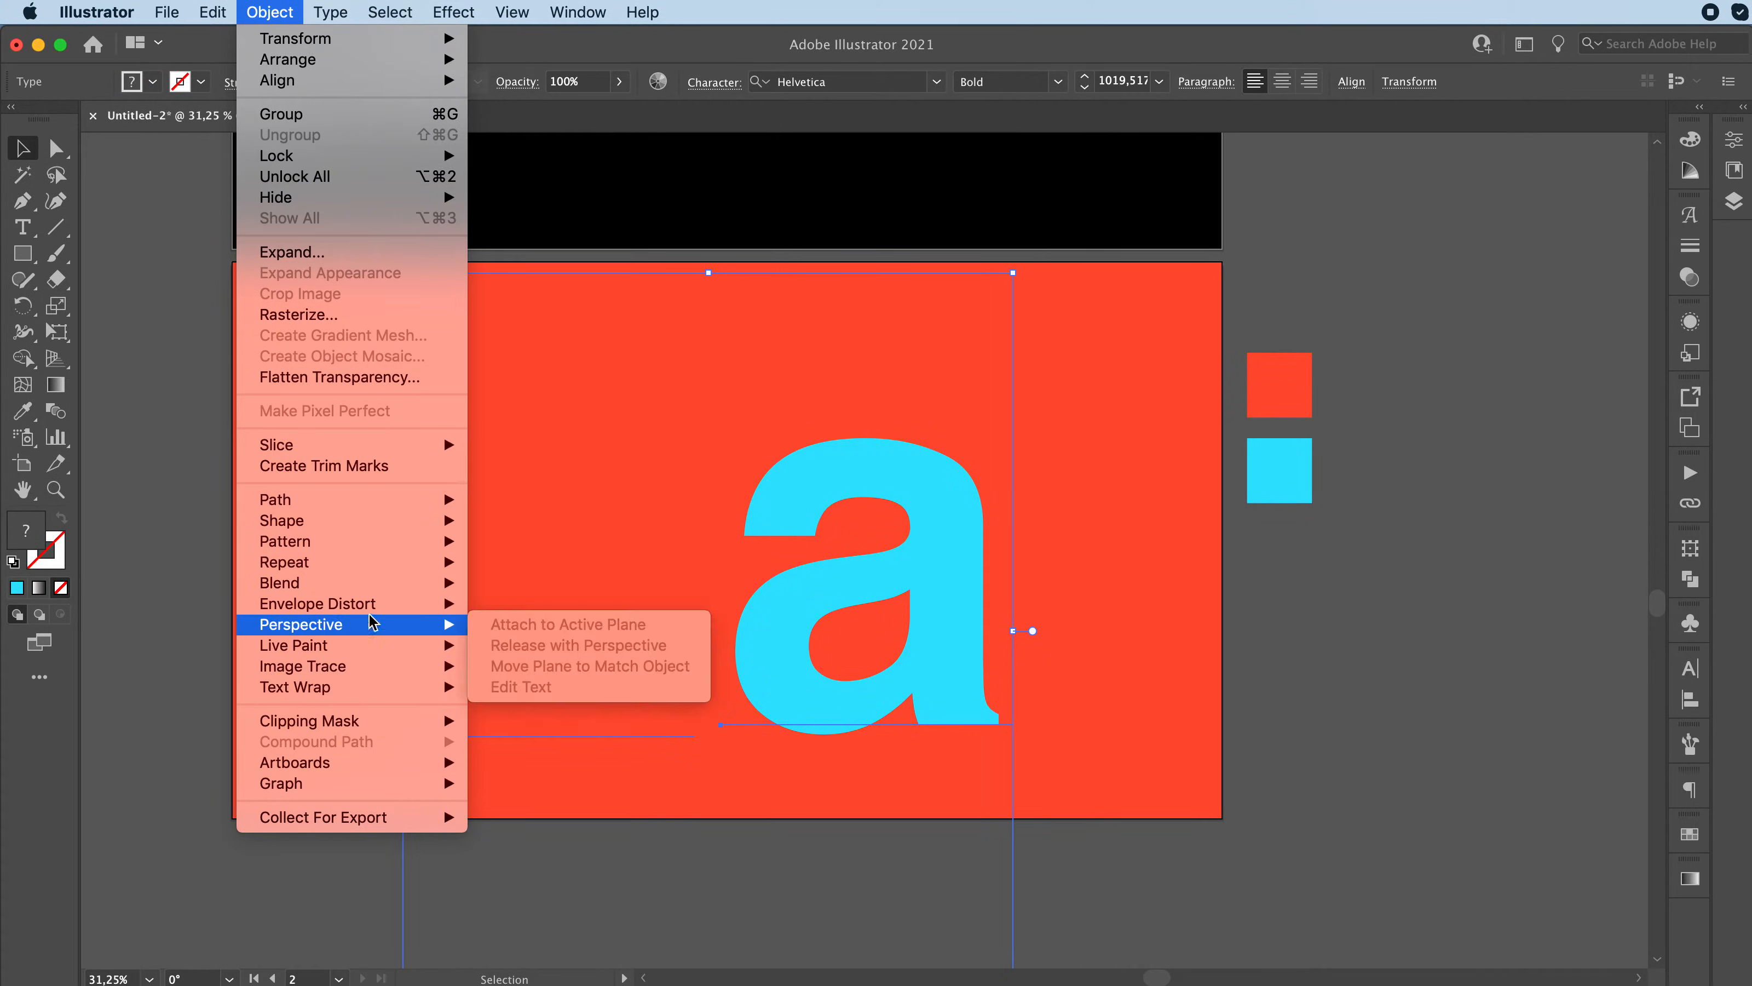
{"action": "mouse_move", "coordinate": [387, 583]}
{"action": "left_click", "coordinate": [498, 580]}
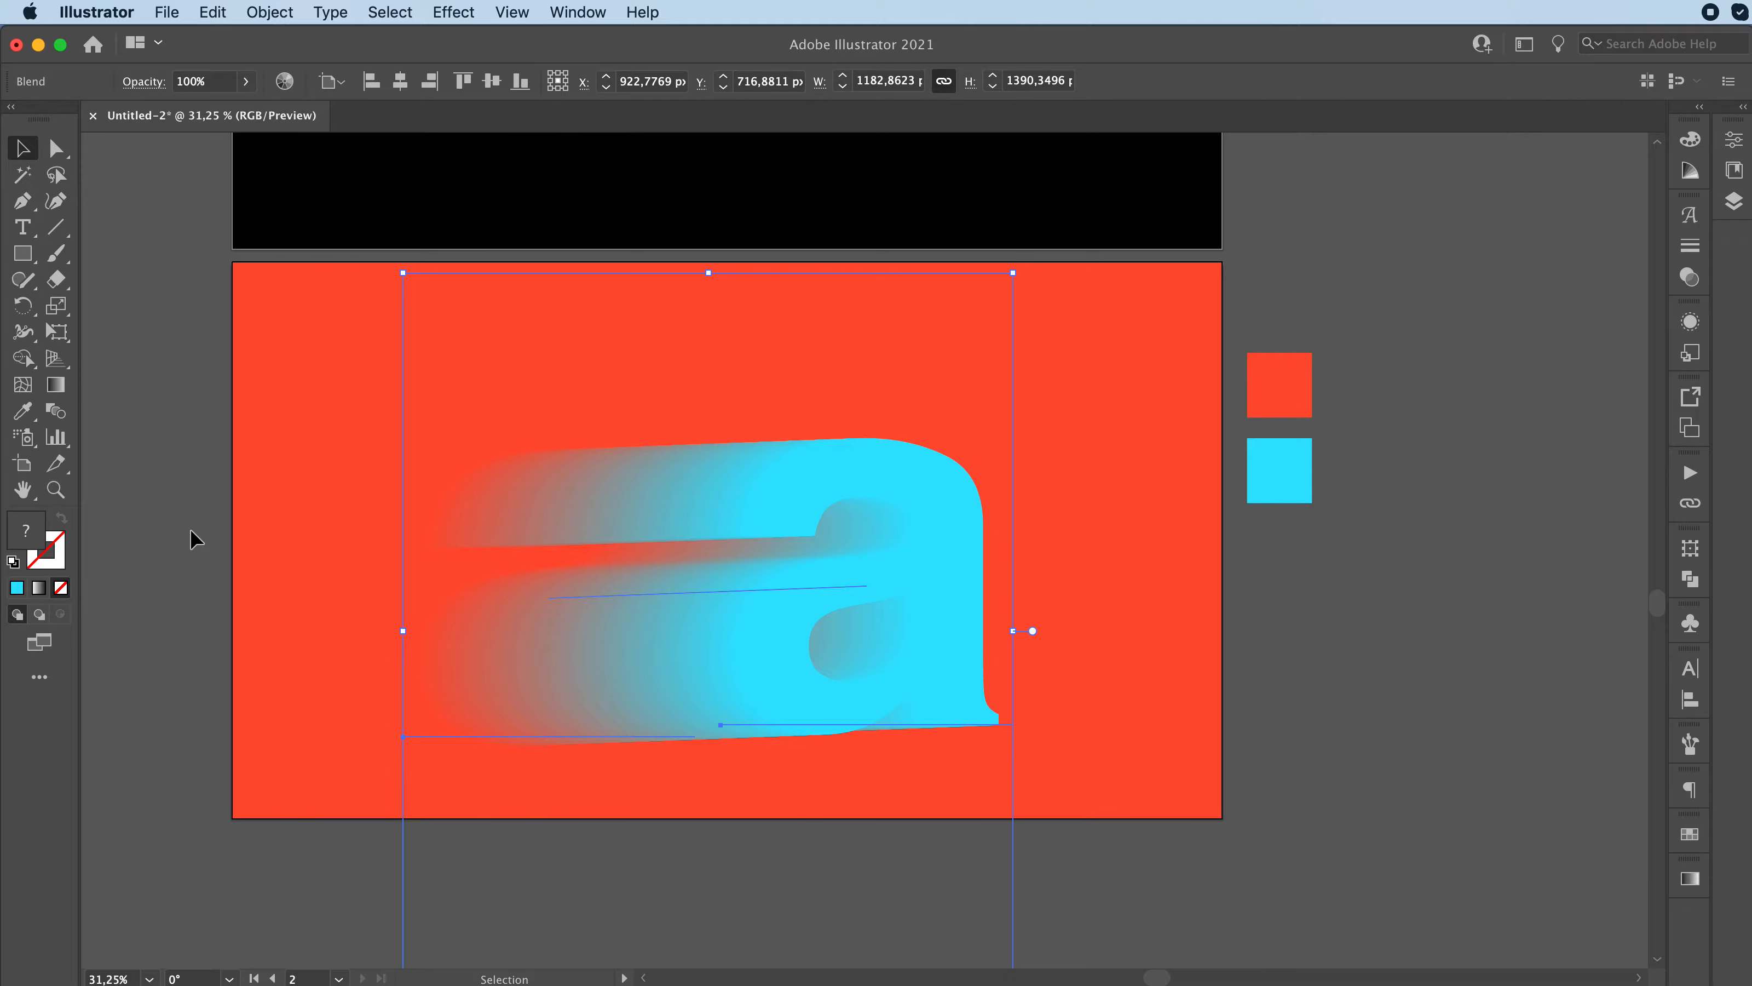
Step: Set the blend's spacing to Specified Steps with 80 steps
{"action": "left_click", "coordinate": [270, 11]}
{"action": "mouse_move", "coordinate": [373, 582]}
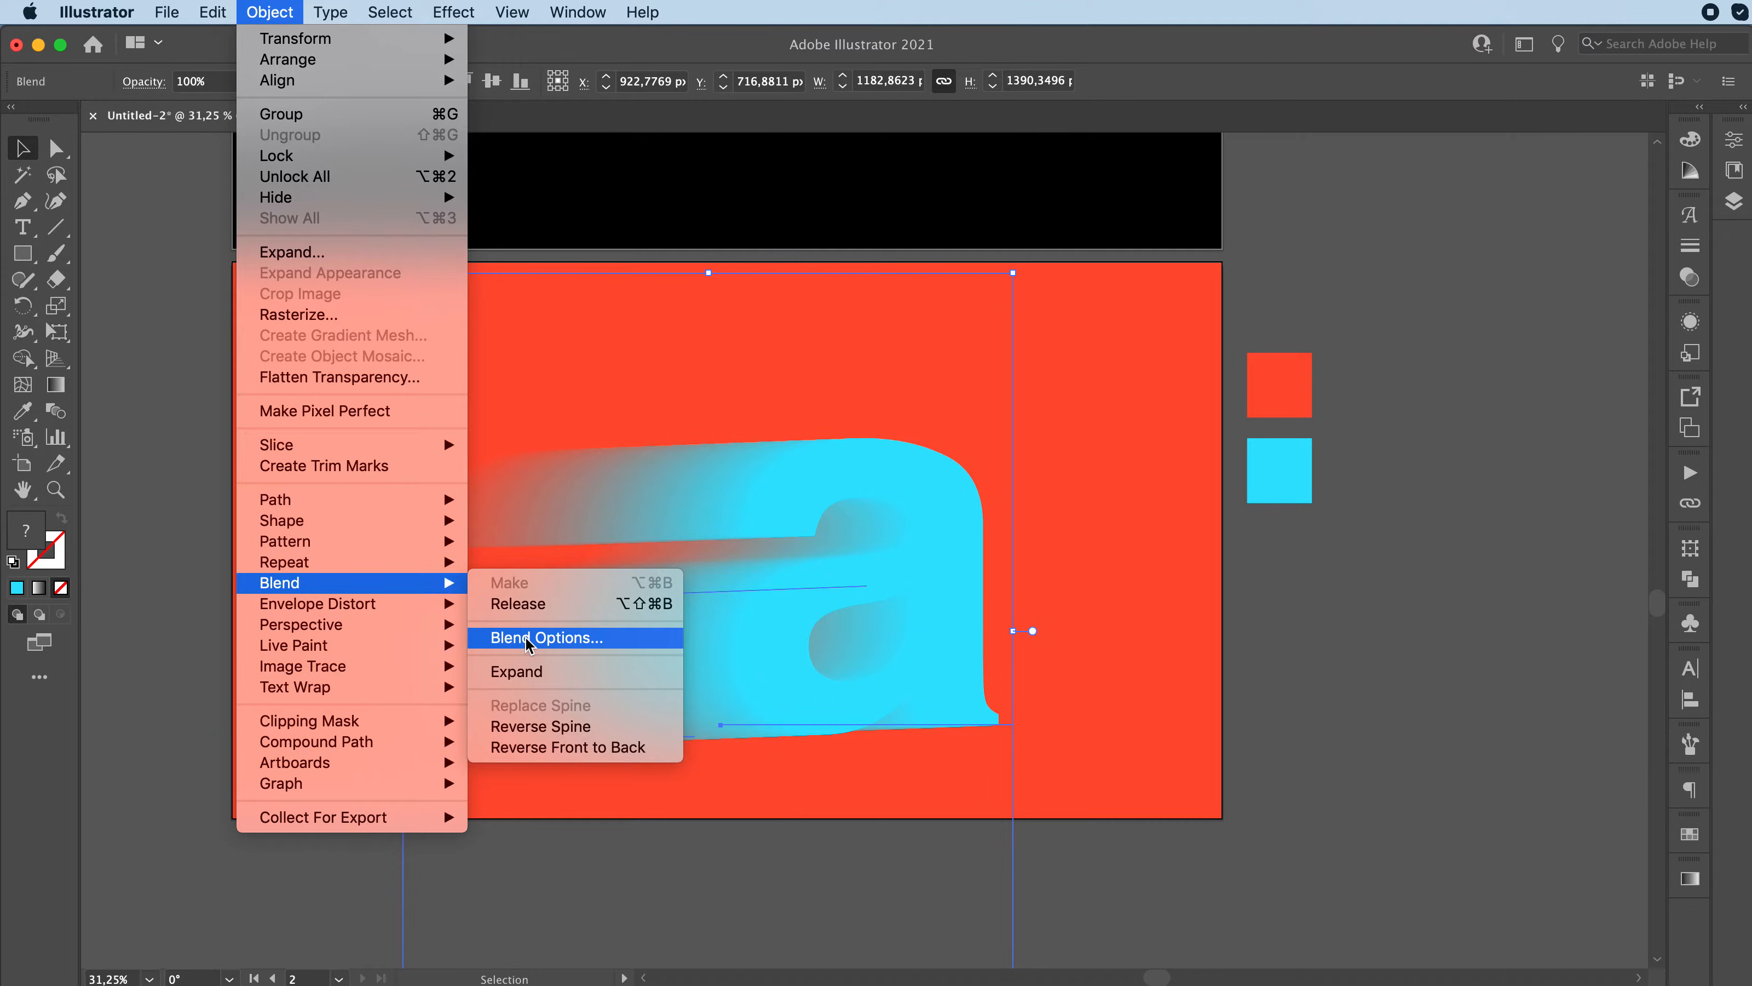
{"action": "left_click", "coordinate": [249, 8]}
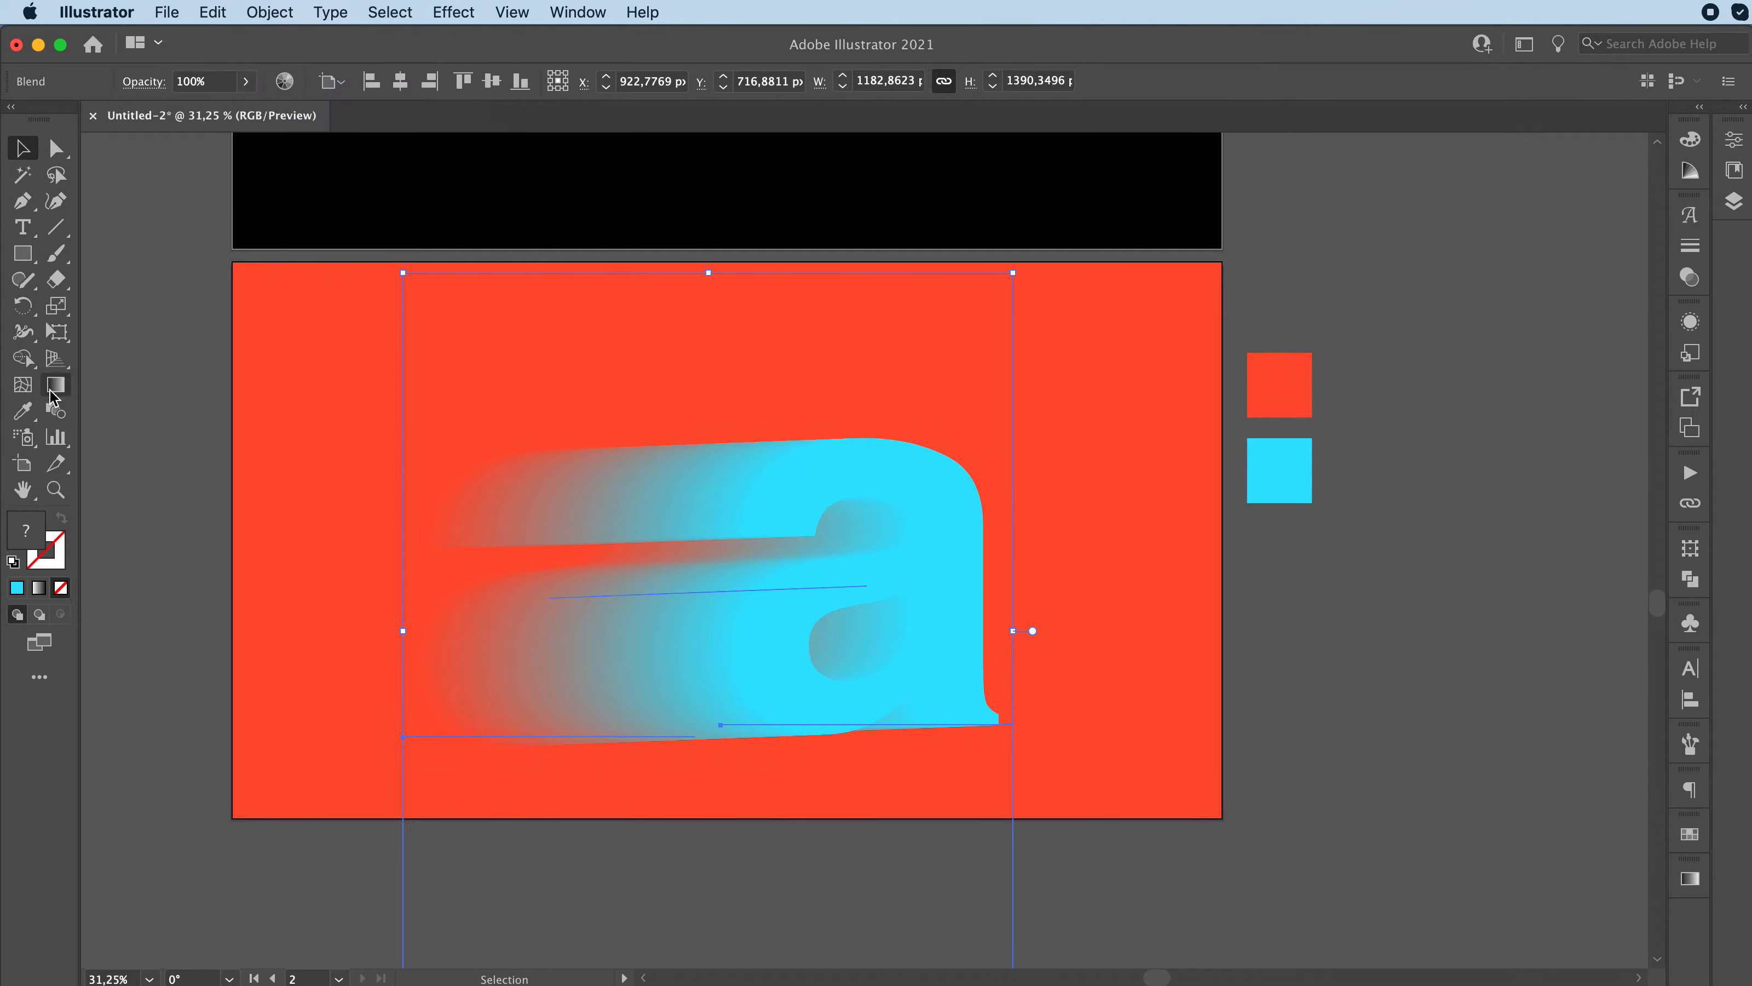
{"action": "double_click", "coordinate": [58, 413]}
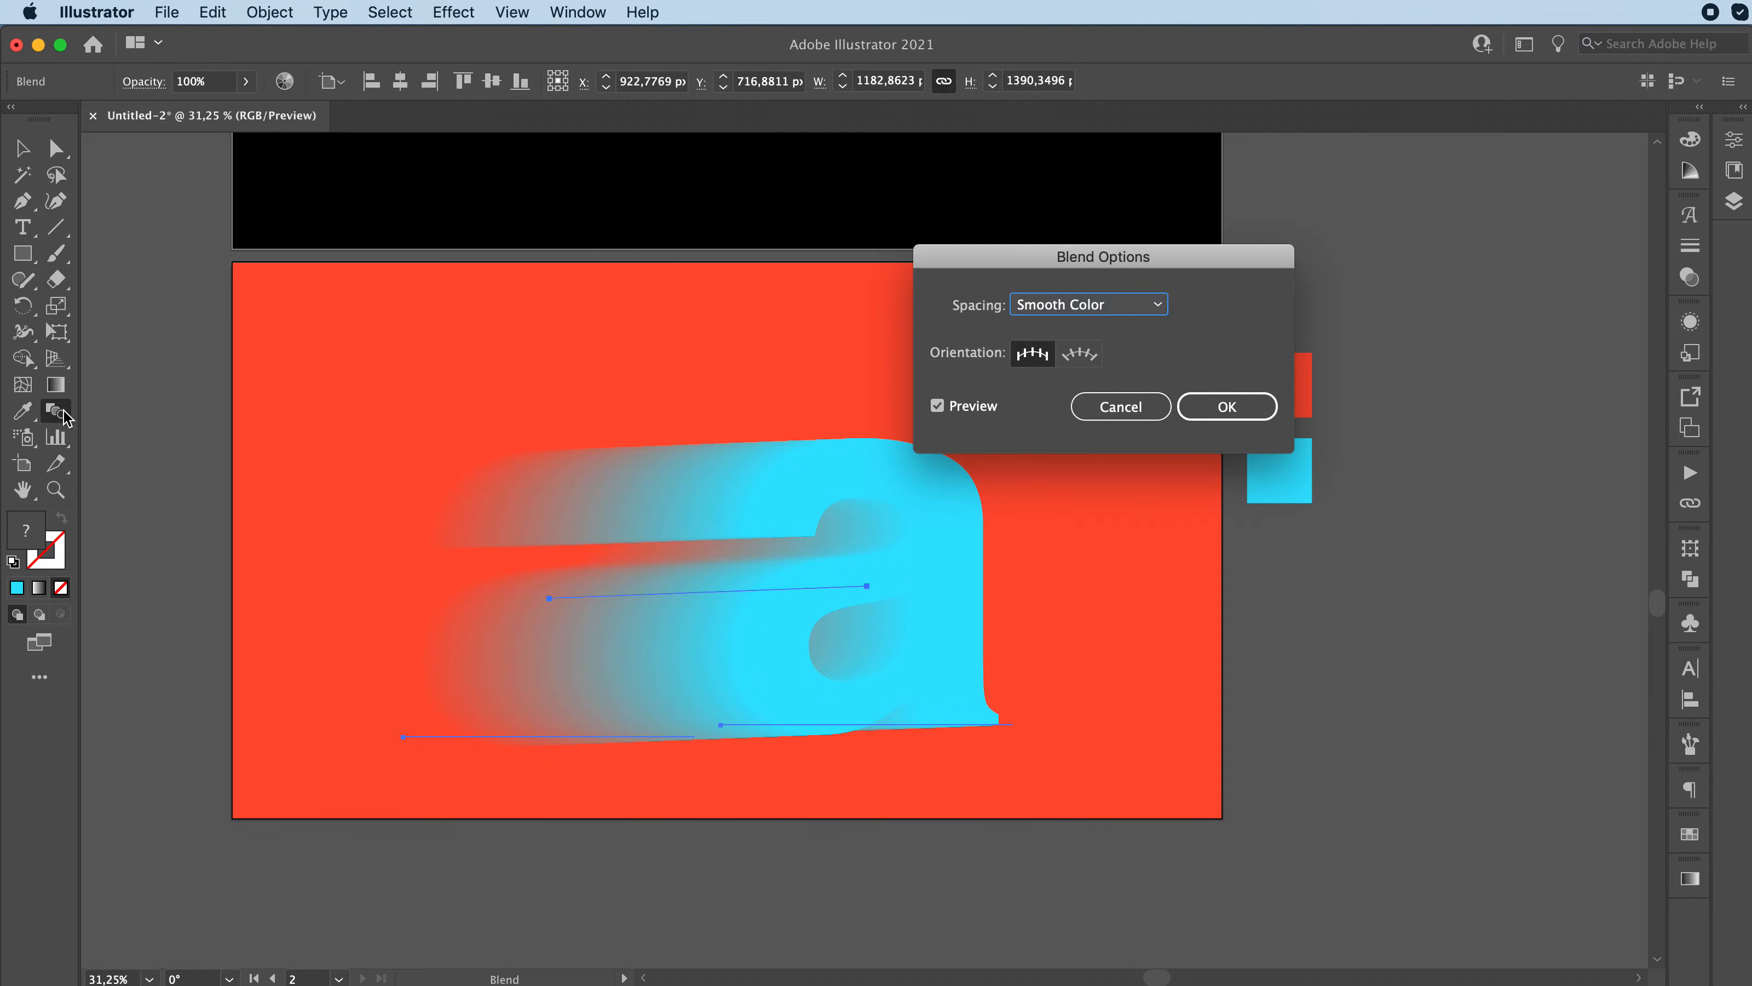
{"action": "left_click_drag", "start_coordinate": [1060, 255], "coordinate": [428, 228]}
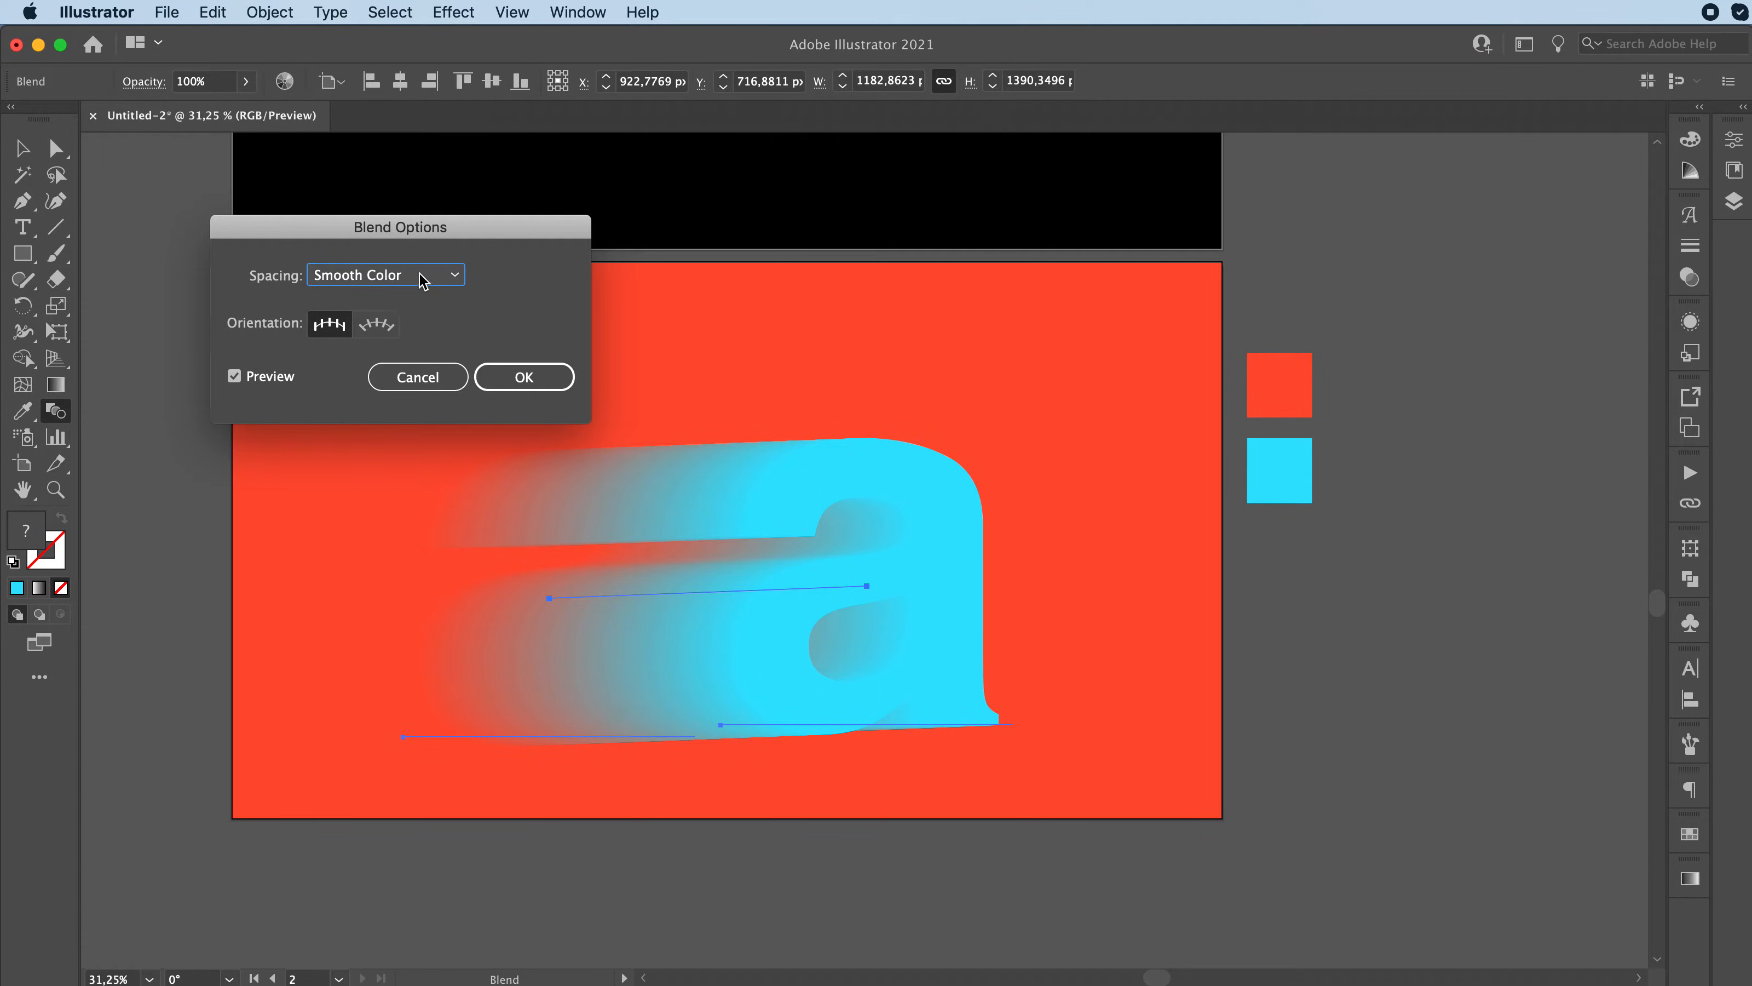
{"action": "left_click", "coordinate": [407, 280]}
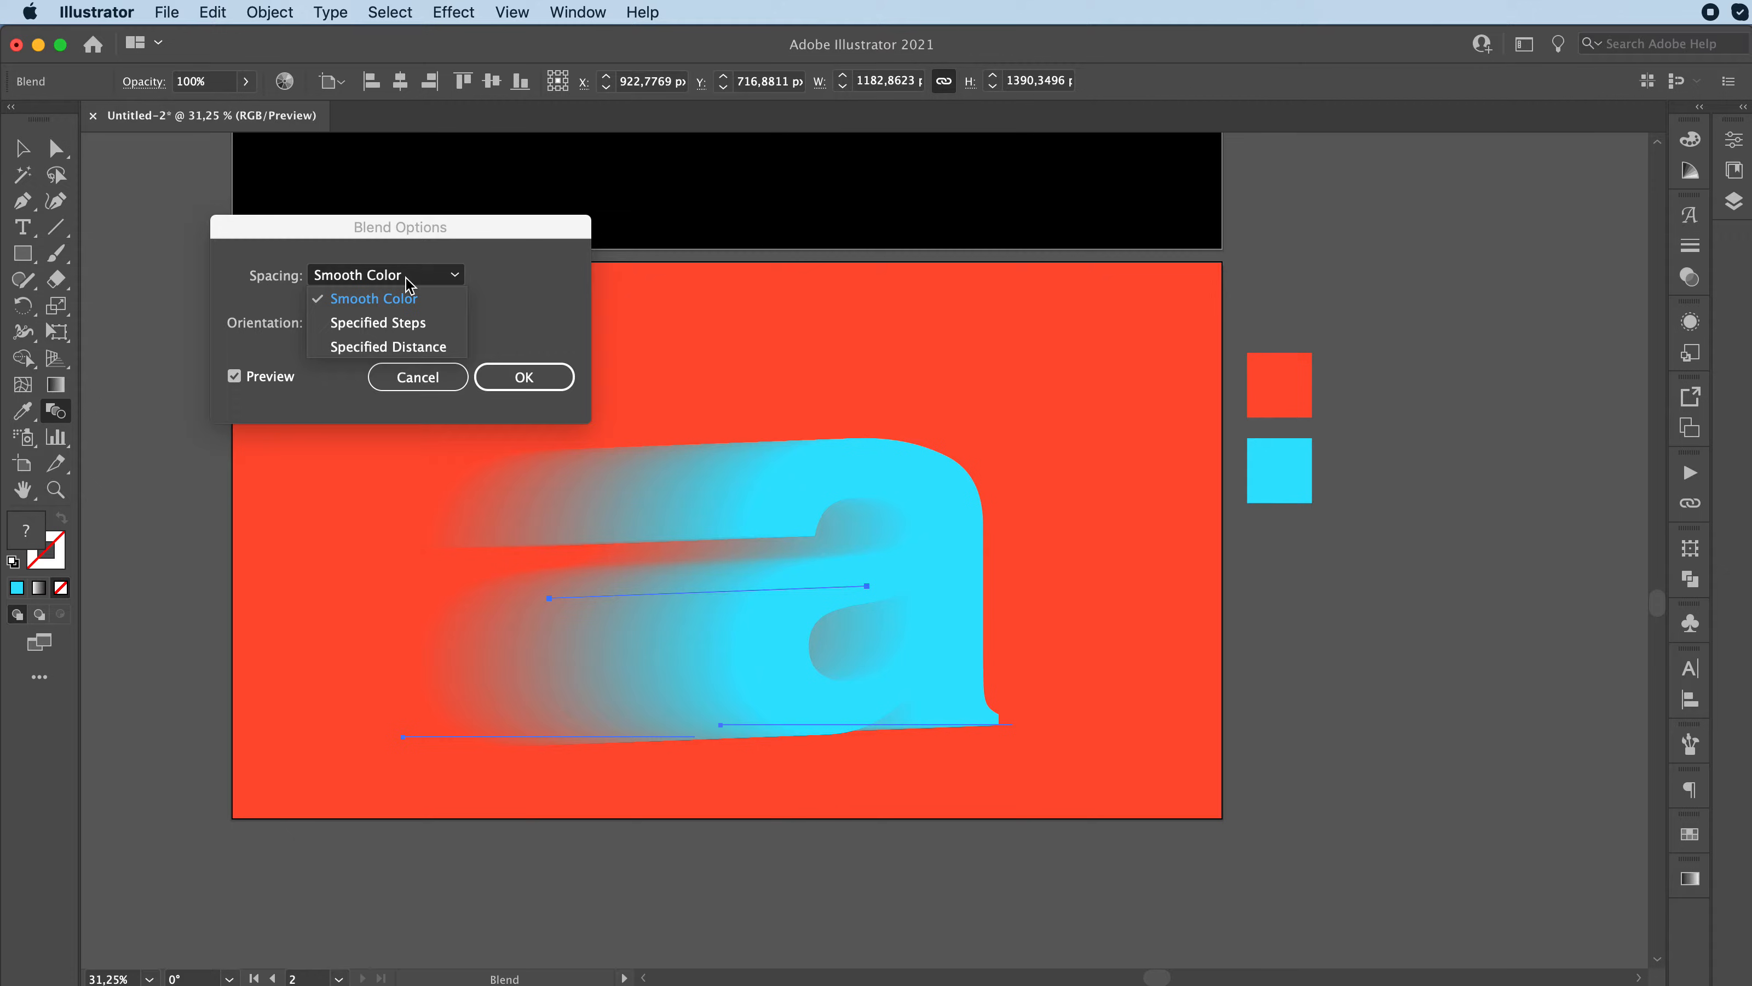
{"action": "left_click", "coordinate": [348, 331]}
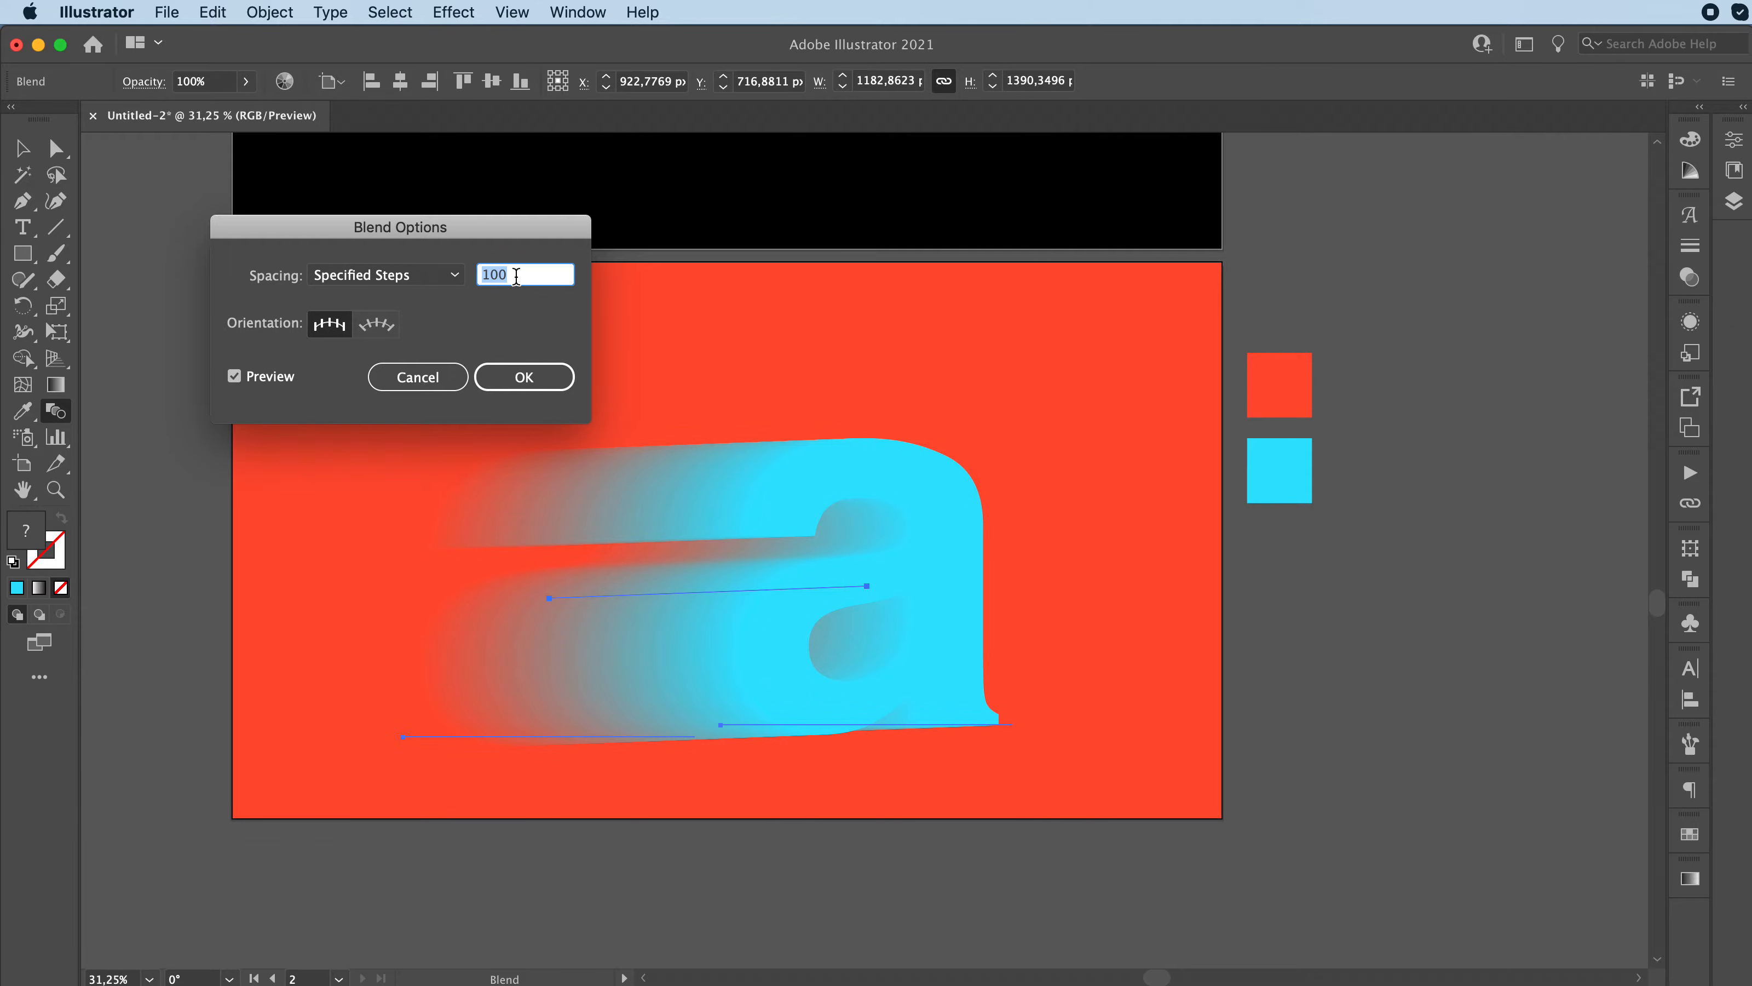
{"action": "key", "text": "shift+Down"}
{"action": "key", "text": "shift+Down"}
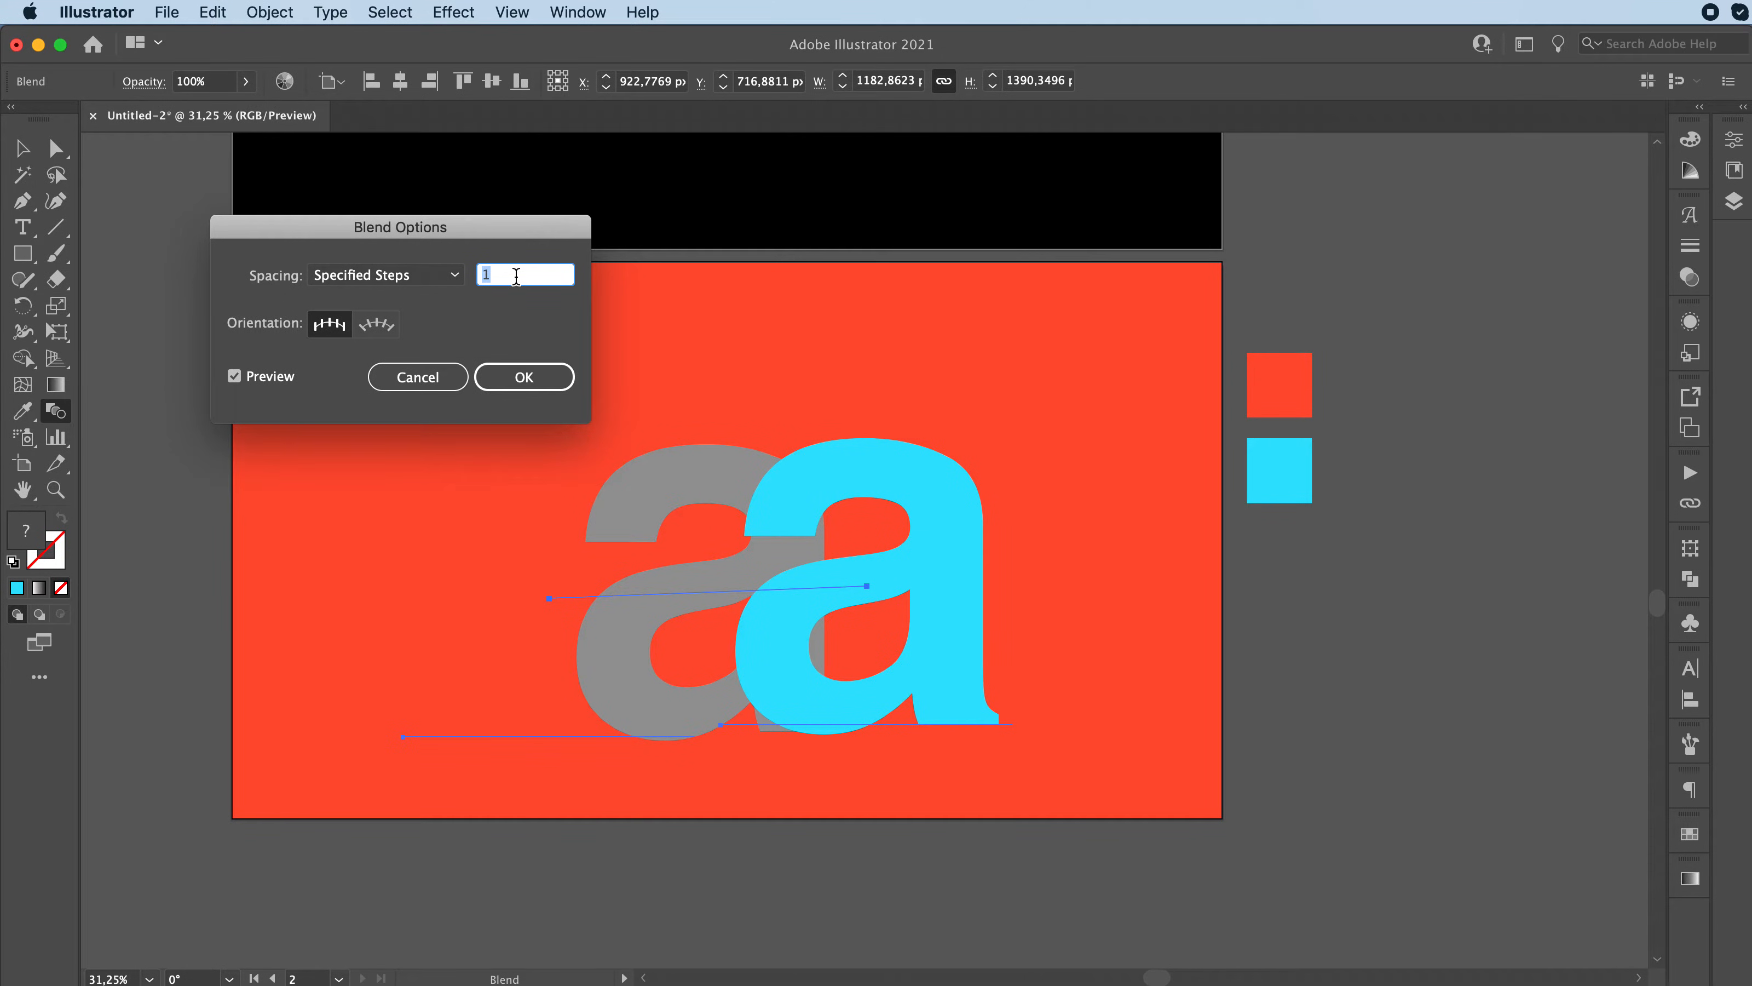
{"action": "key", "text": "shift+Up"}
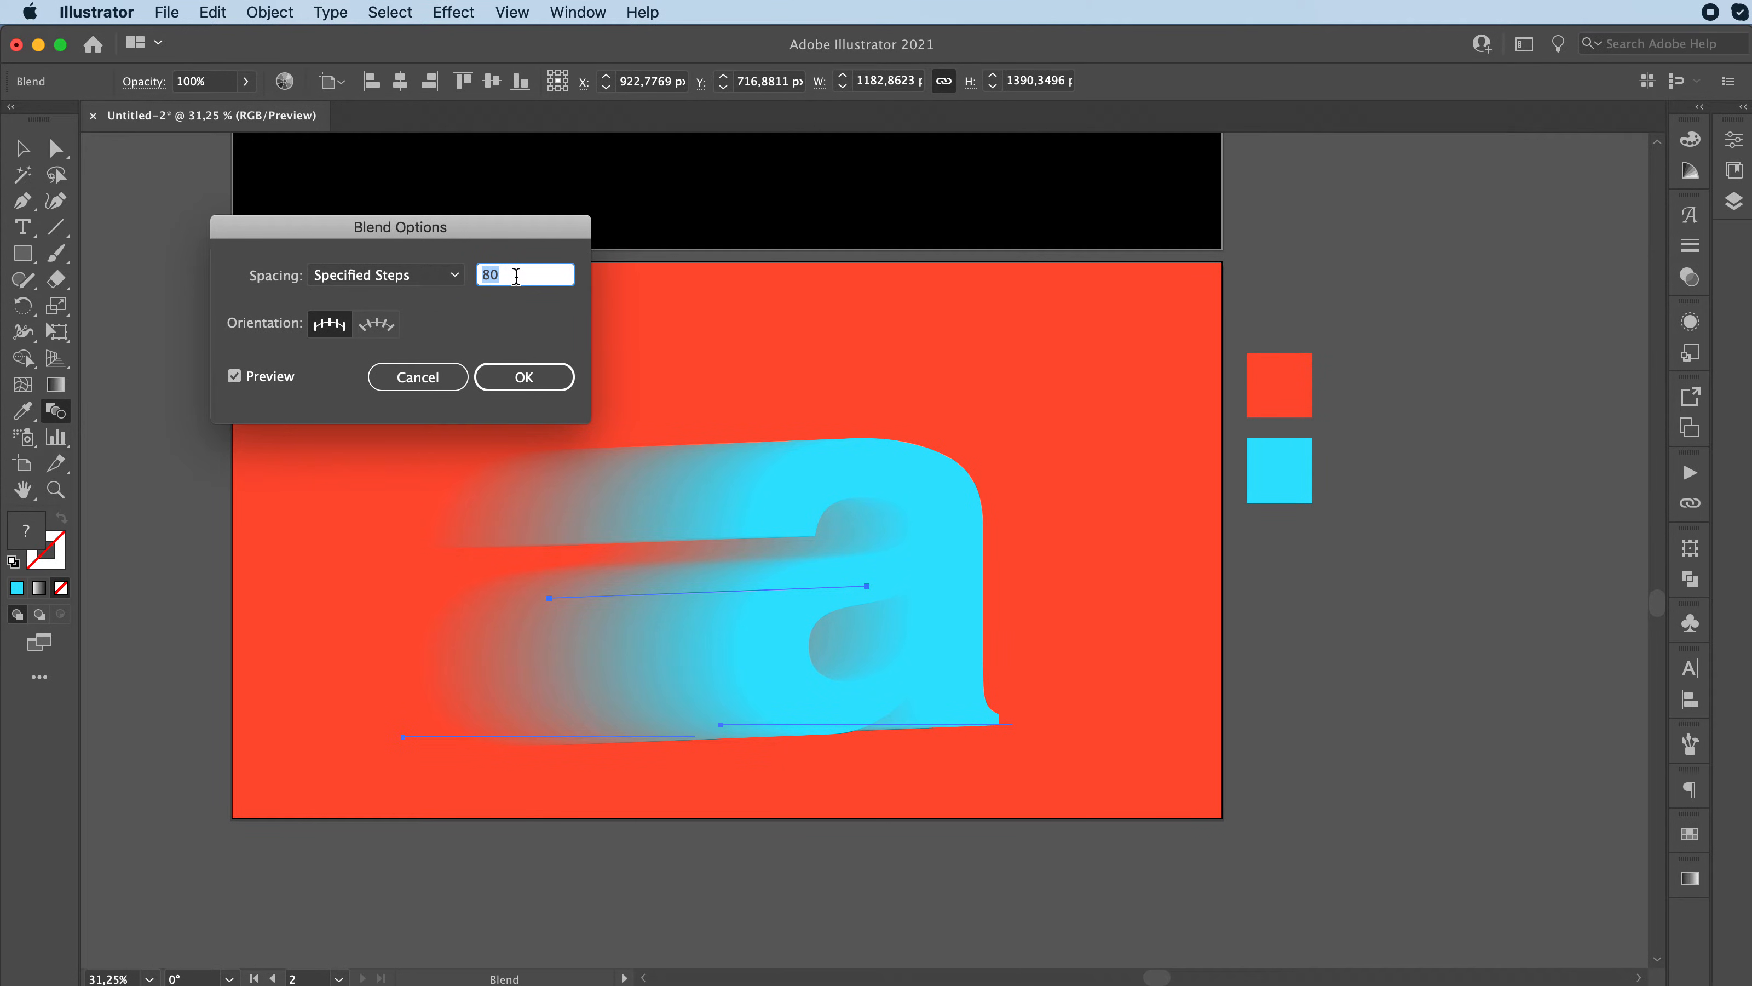
{"action": "key", "text": "Return"}
{"action": "key", "text": "v"}
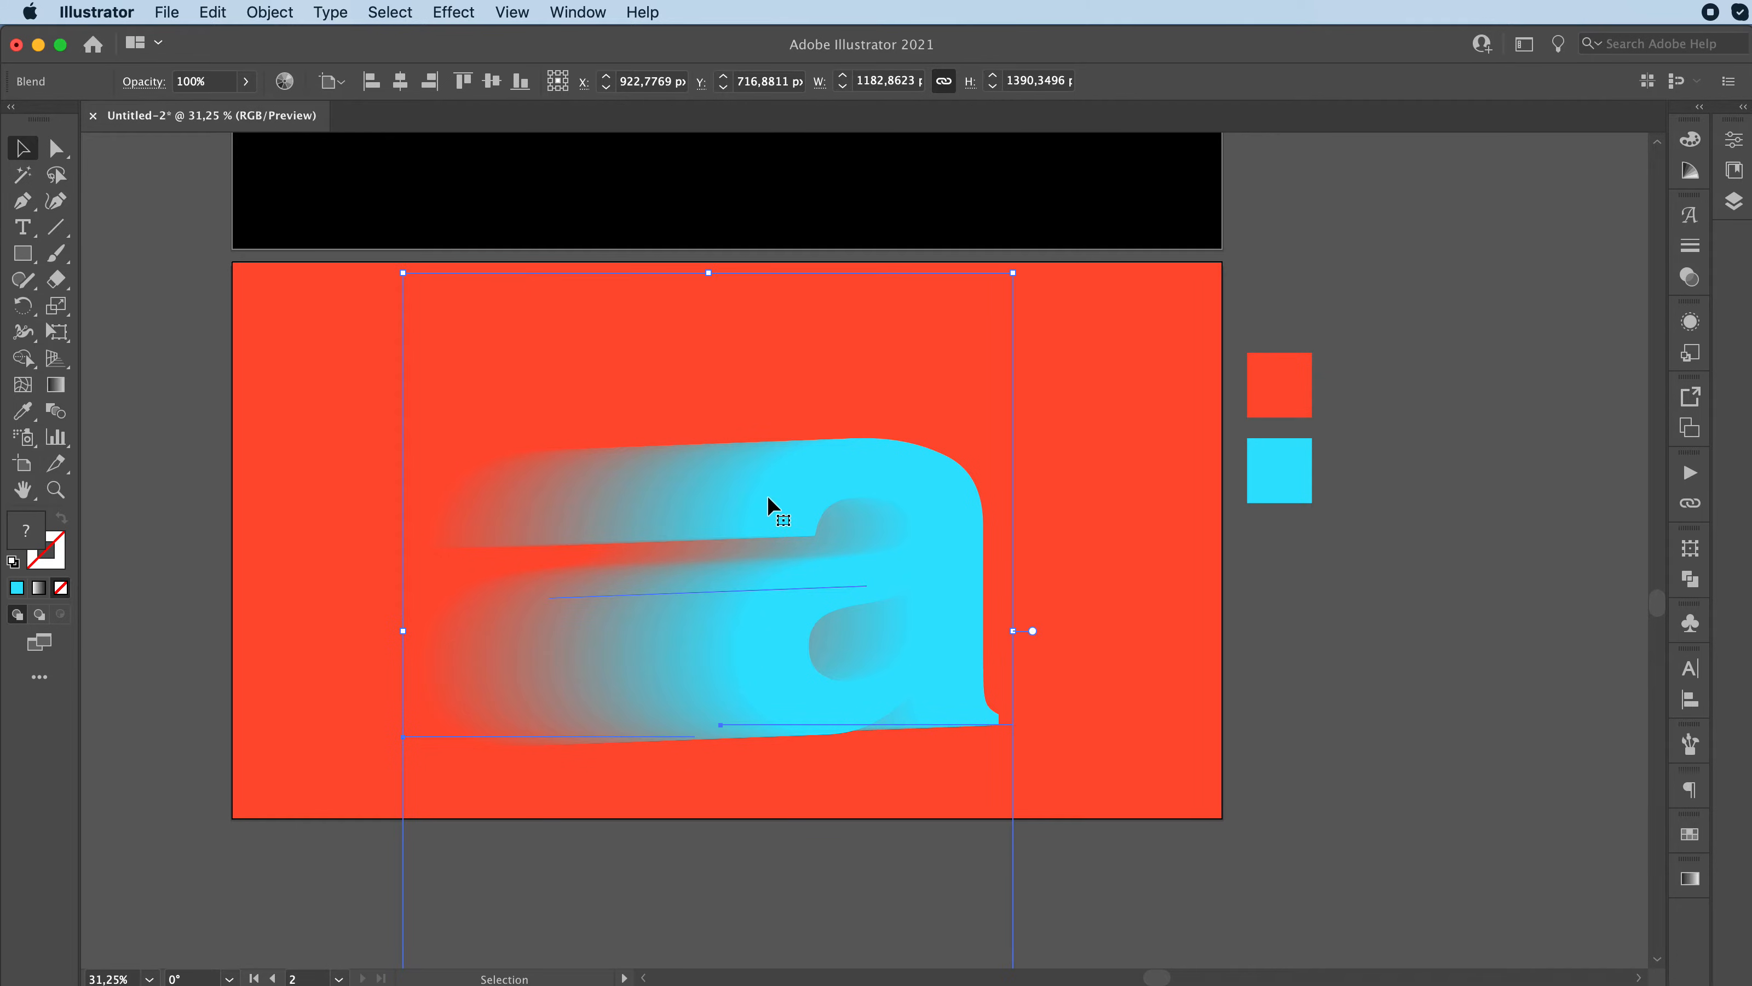
Step: Move the cyan letter inside the blend closer to the orange-red copy, and recentre the whole blend on the artboard
{"action": "left_click_drag", "start_coordinate": [920, 540], "coordinate": [909, 523]}
{"action": "left_click", "coordinate": [1319, 656]}
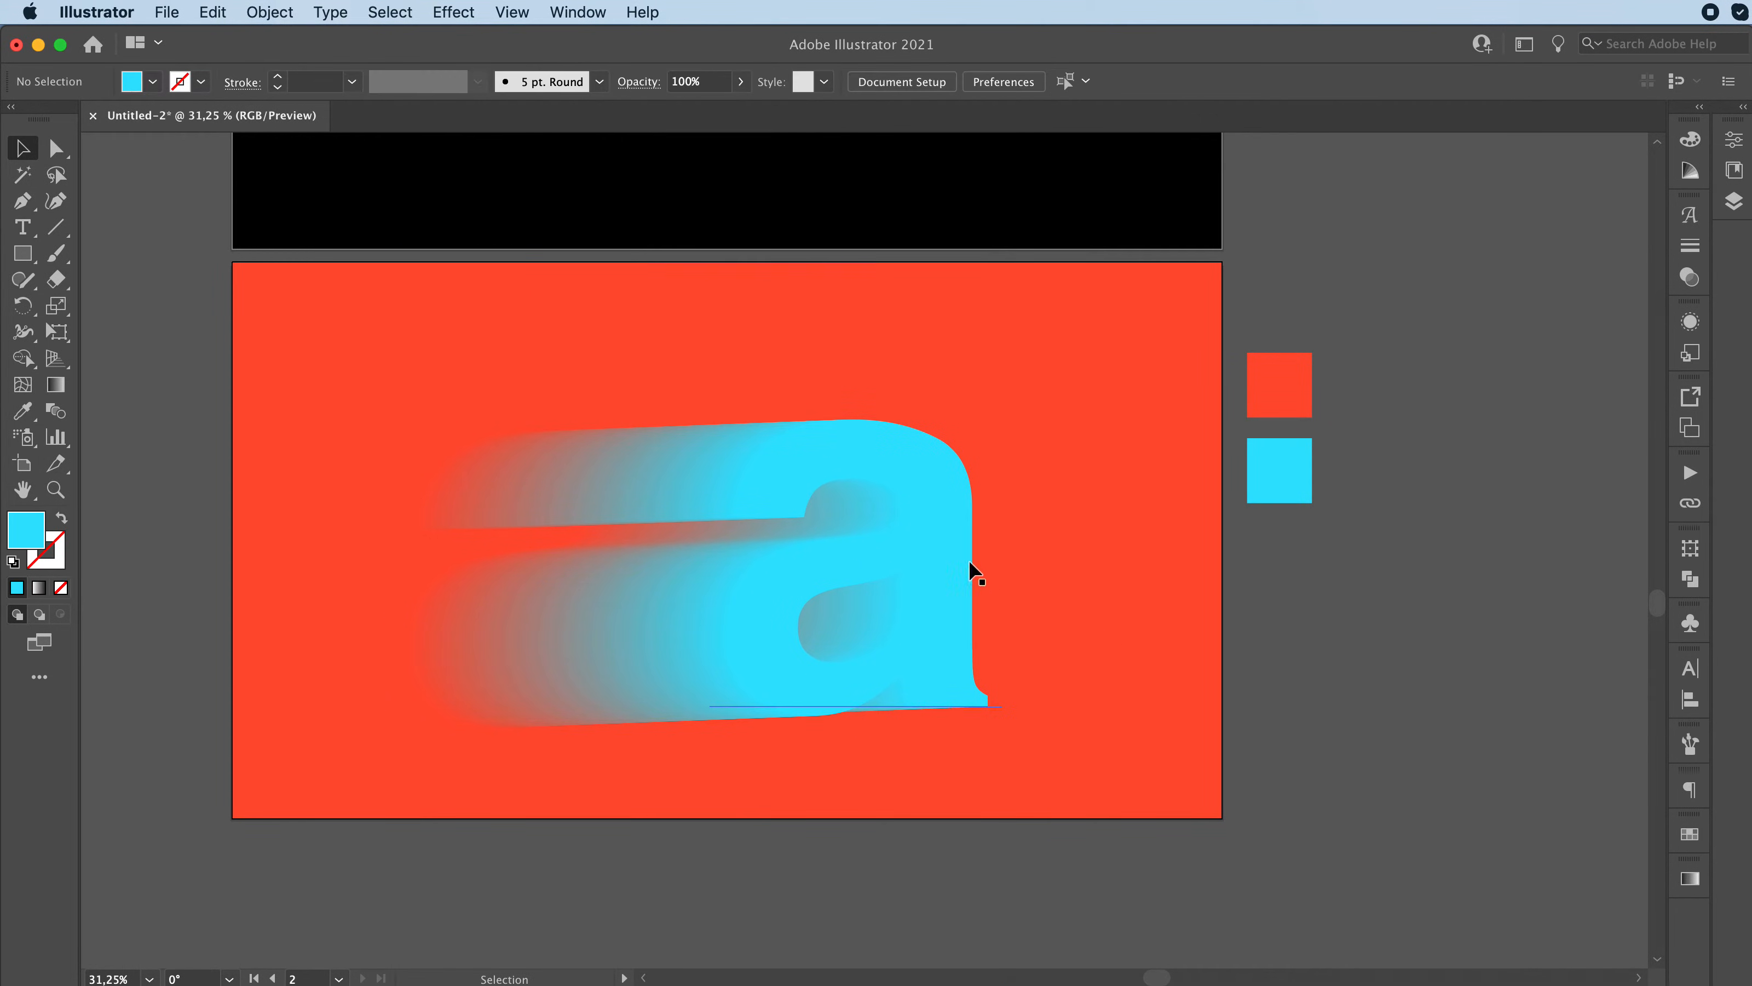
{"action": "double_click", "coordinate": [943, 532]}
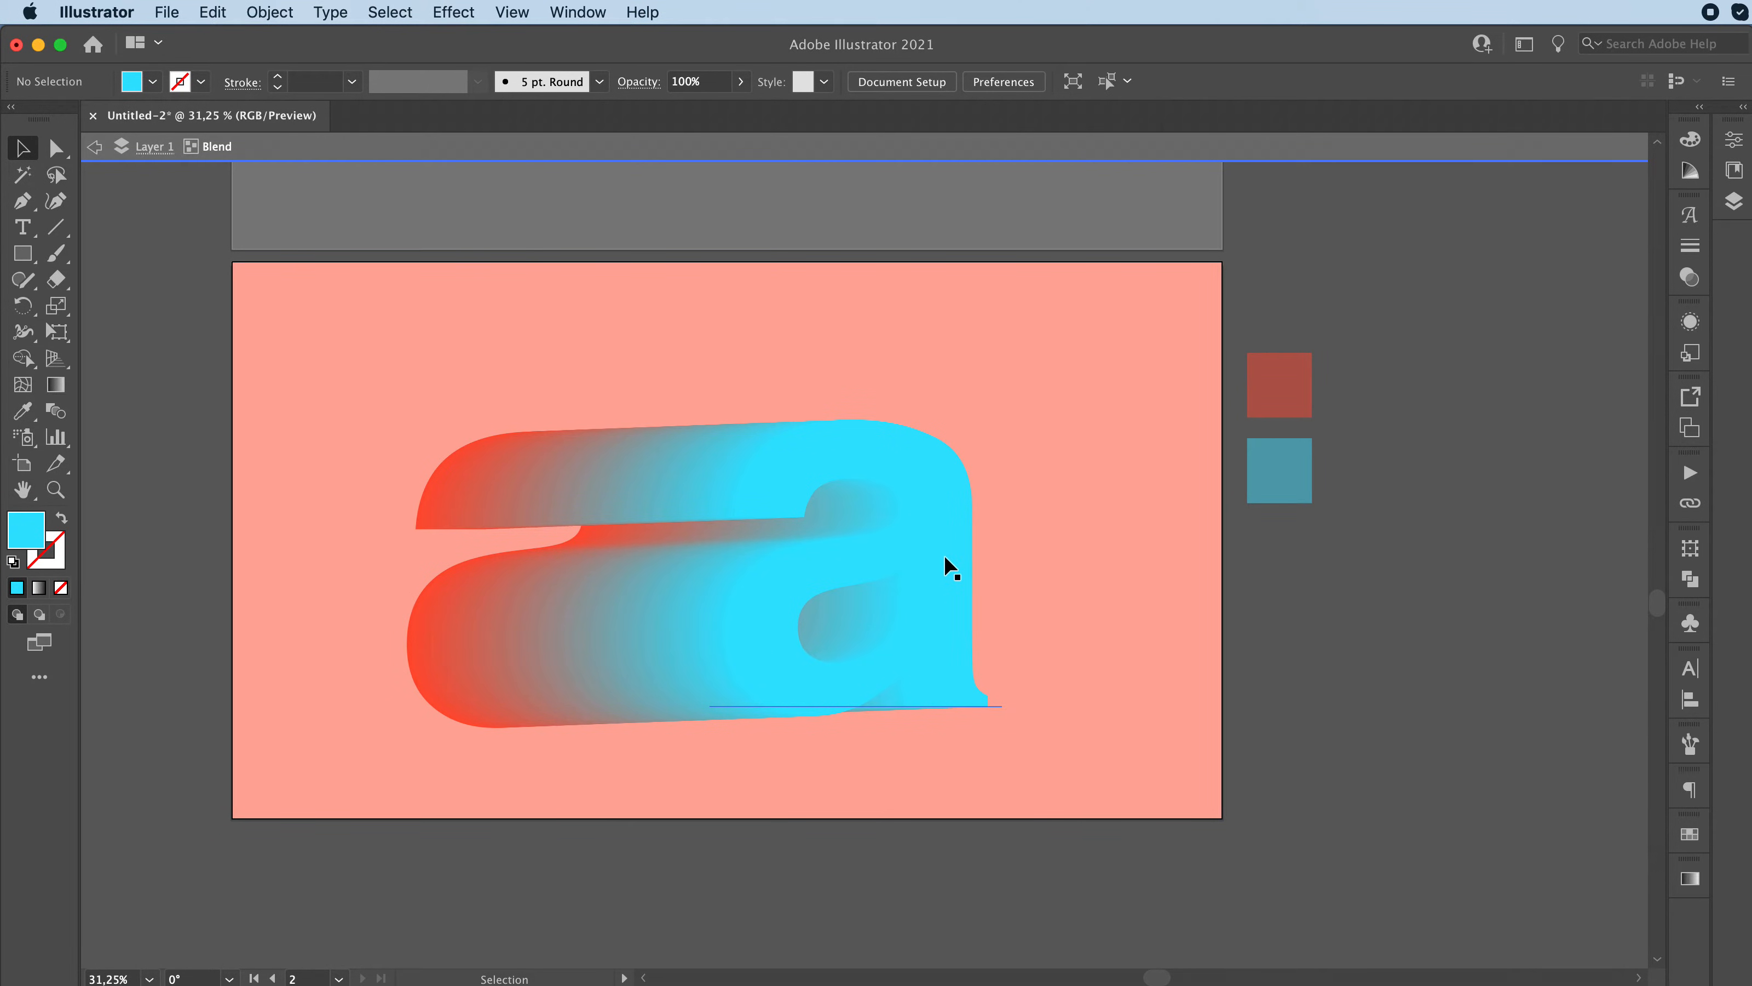
{"action": "left_click", "coordinate": [945, 557]}
{"action": "left_click_drag", "start_coordinate": [931, 535], "coordinate": [712, 491]}
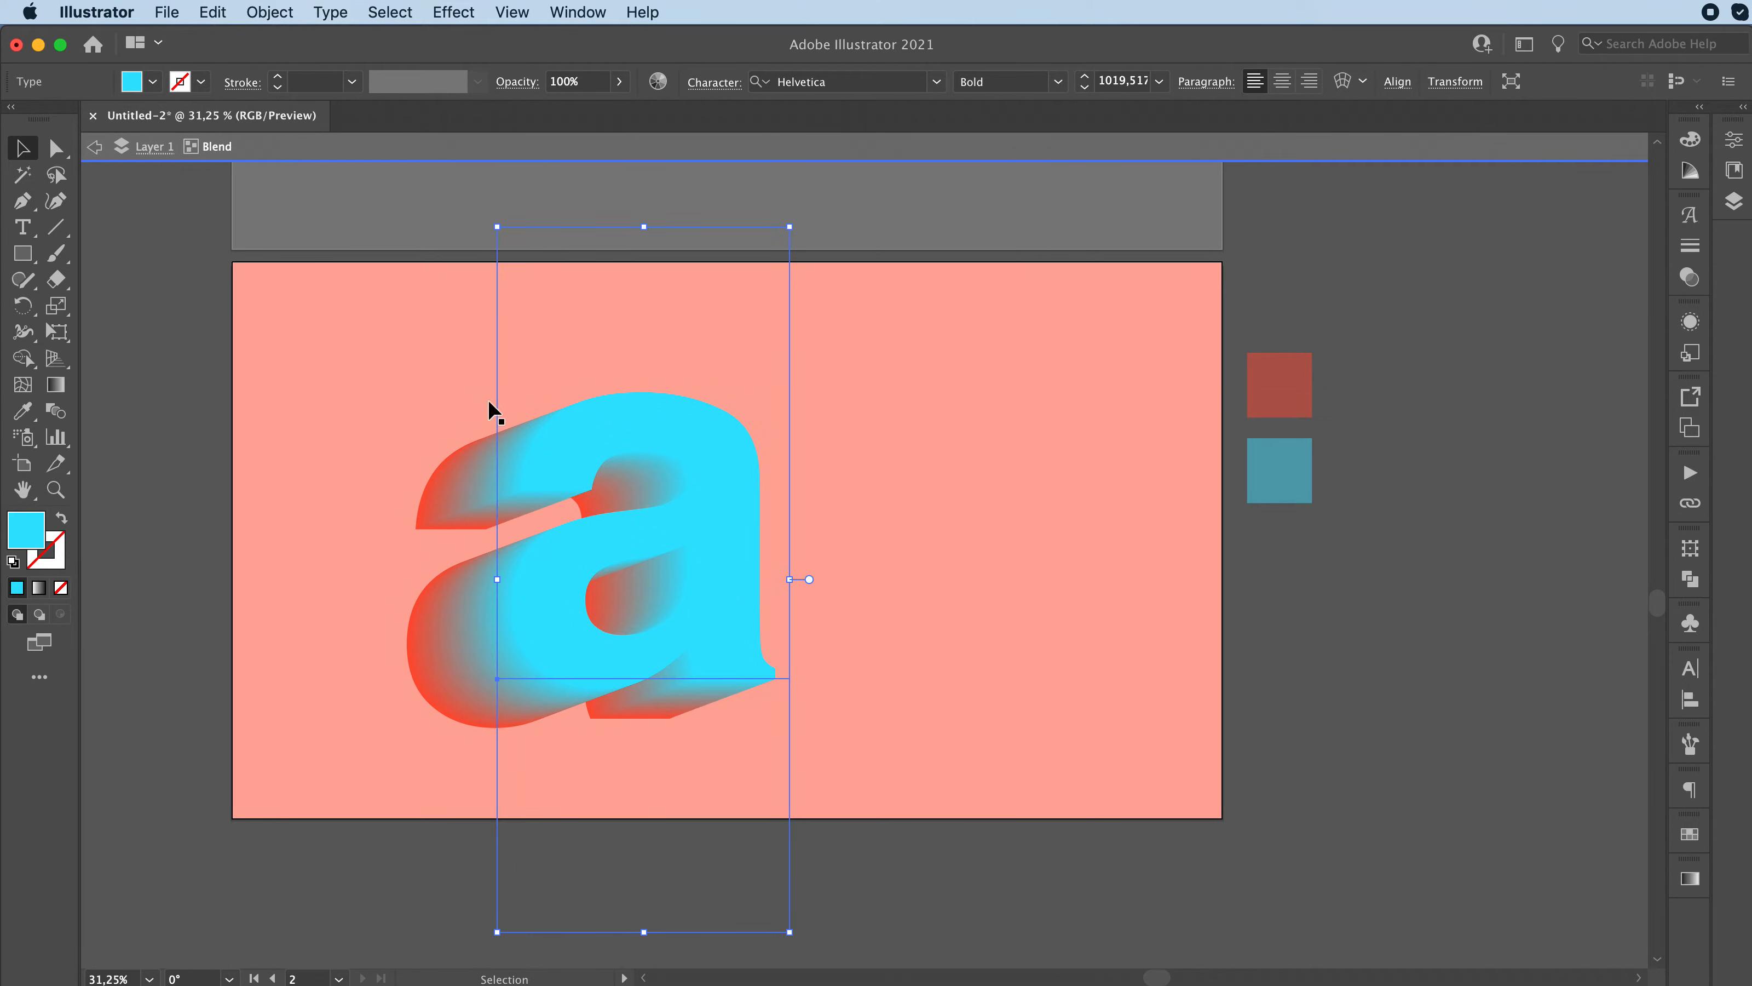
{"action": "left_click", "coordinate": [95, 146]}
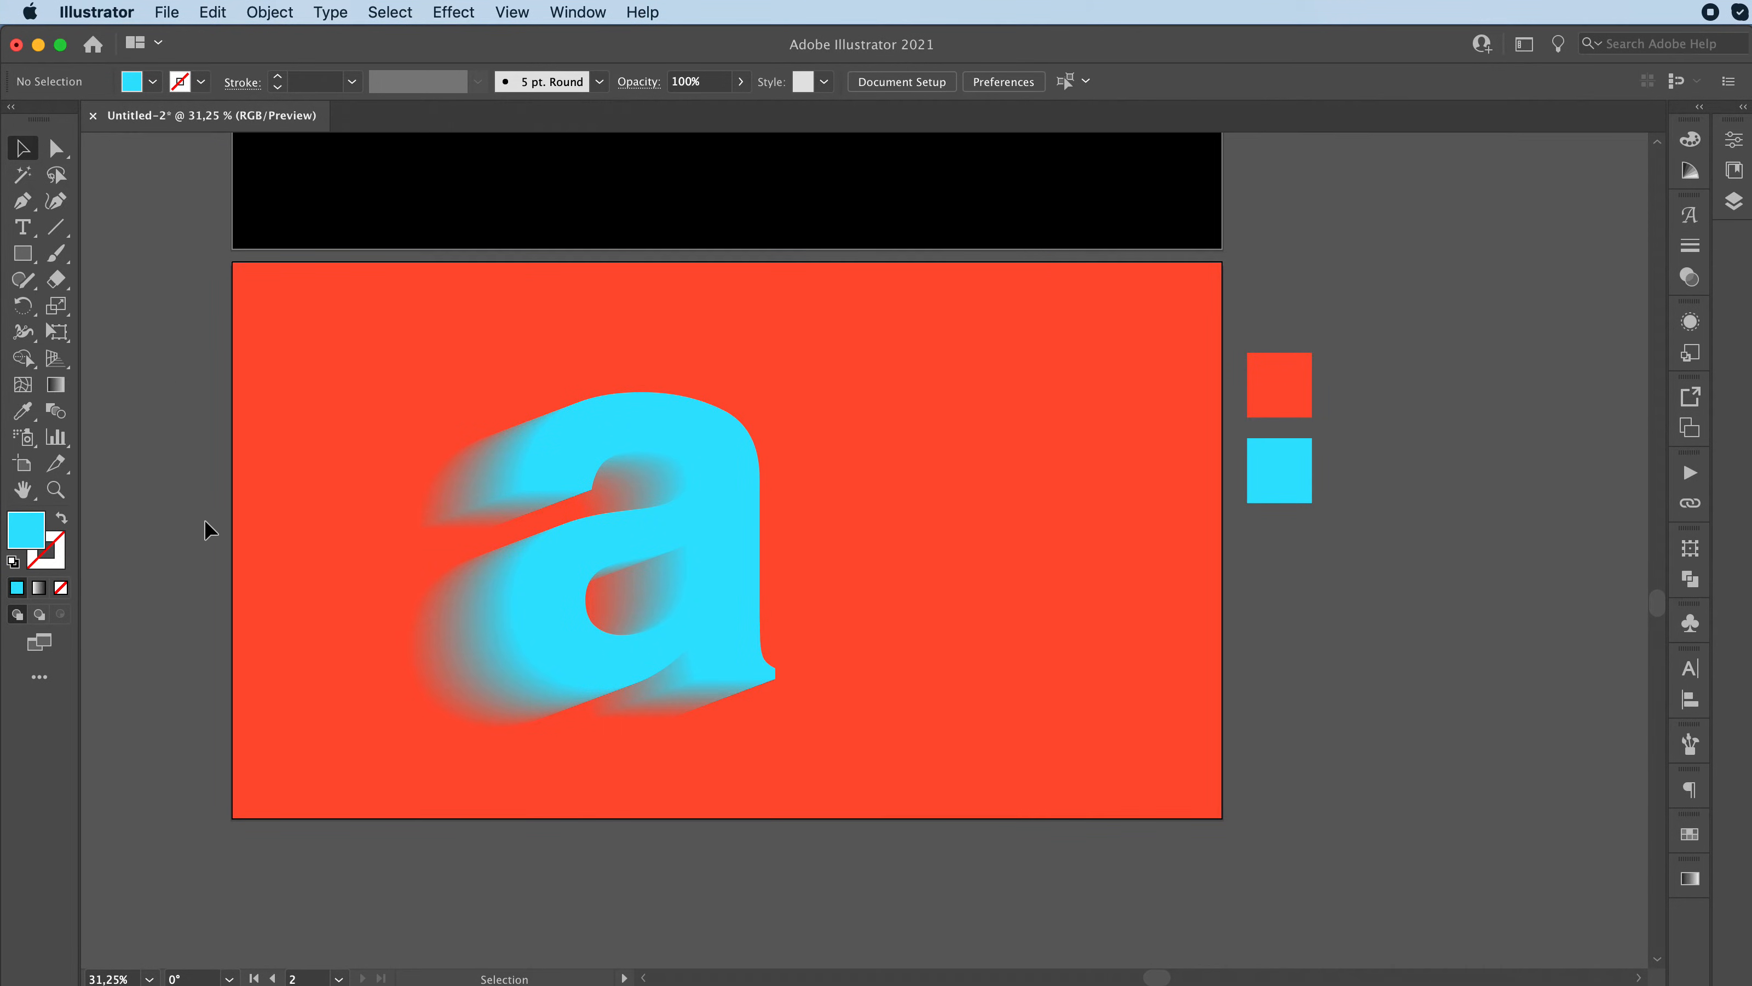
{"action": "left_click_drag", "start_coordinate": [434, 637], "coordinate": [608, 641]}
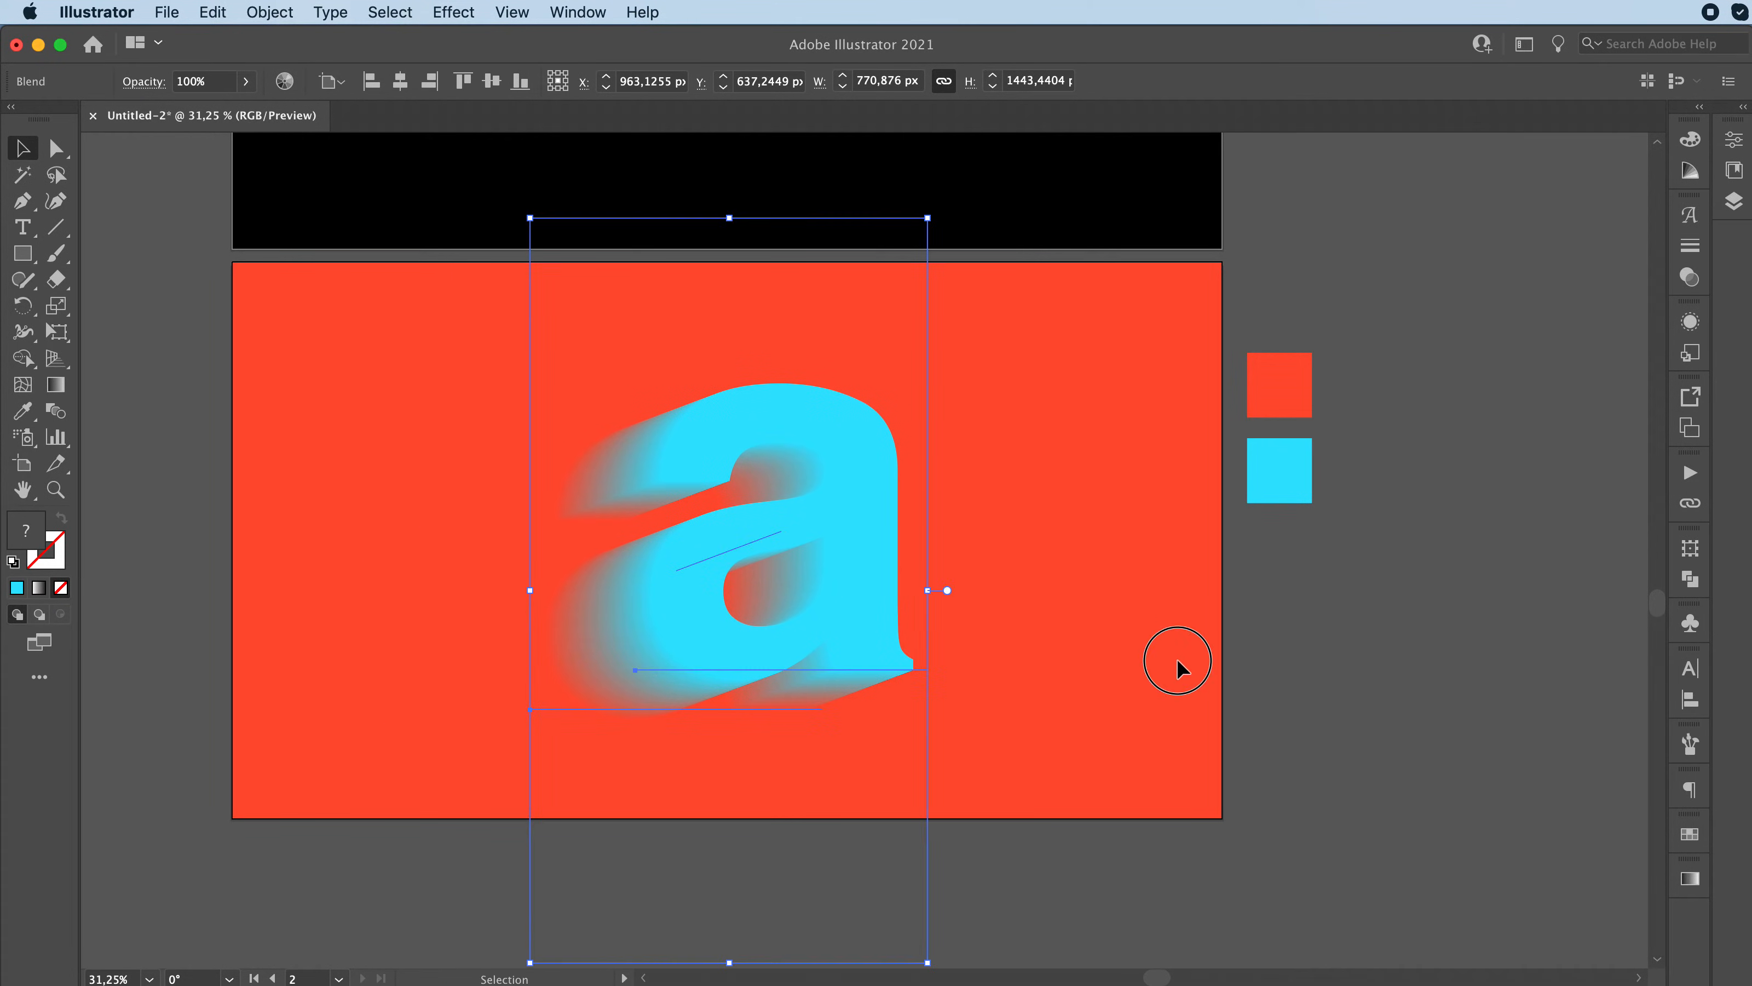
{"action": "left_click", "coordinate": [1181, 666]}
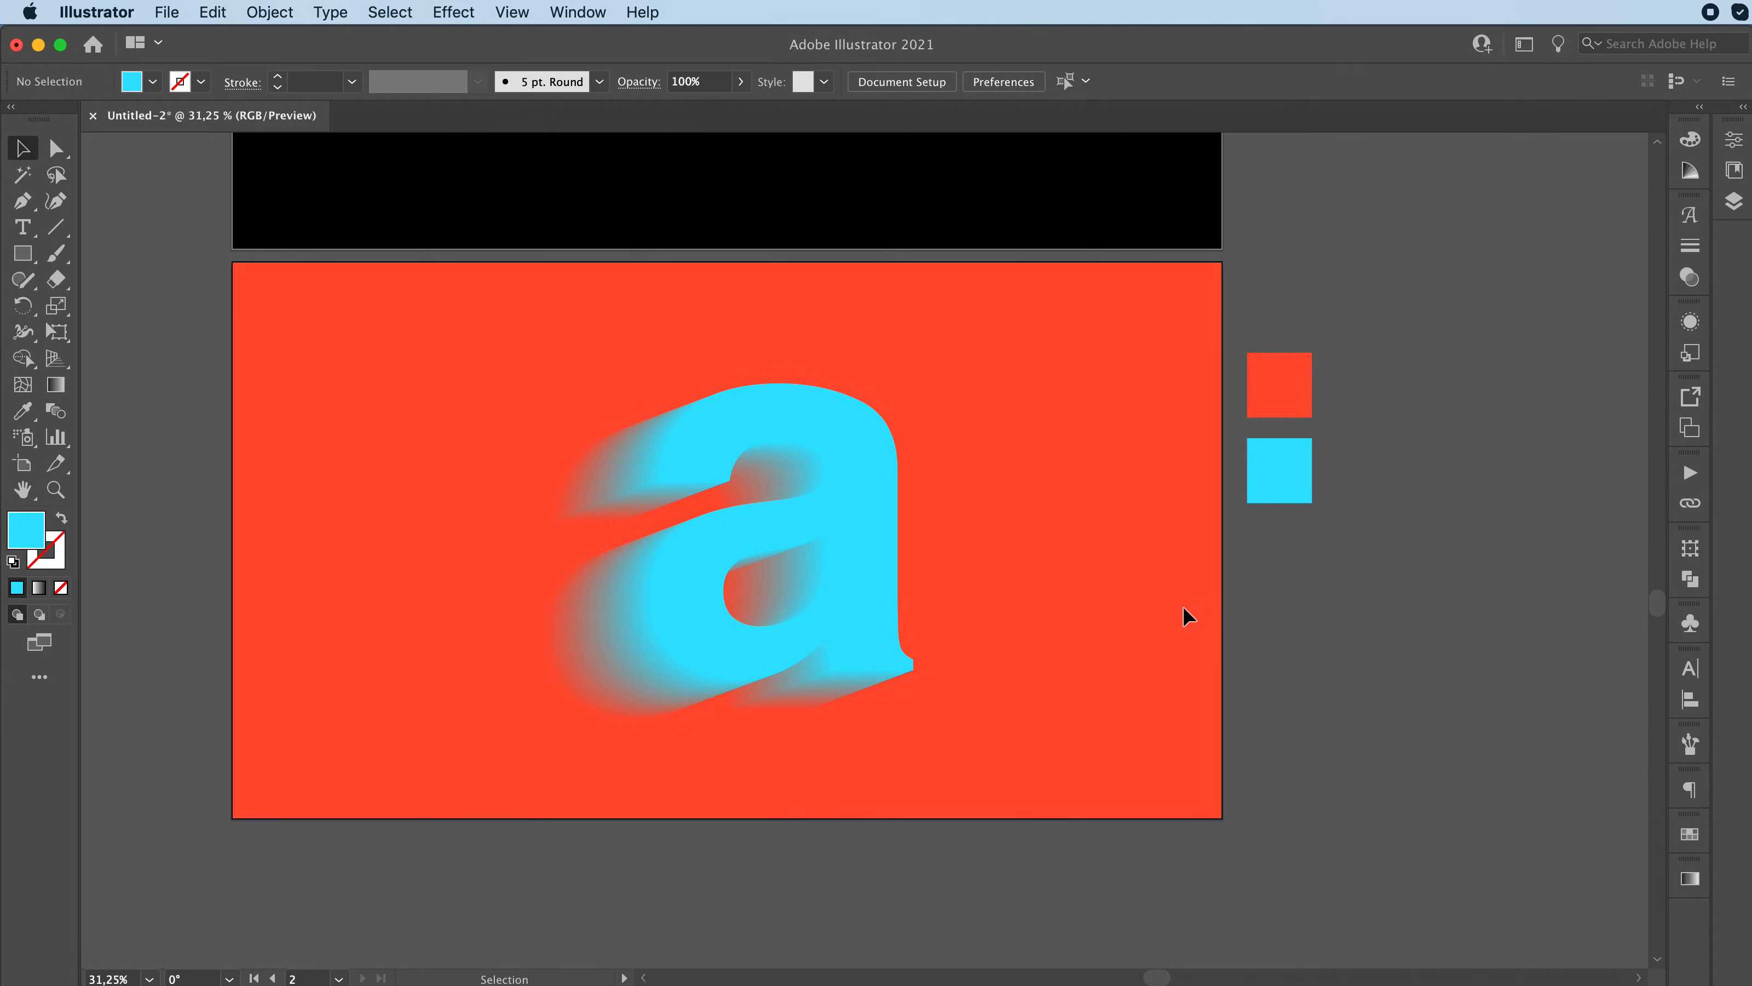
Step: Recolour the cyan letter inside the blend black, and delete the cyan square beside the artboard
{"action": "left_click", "coordinate": [848, 566]}
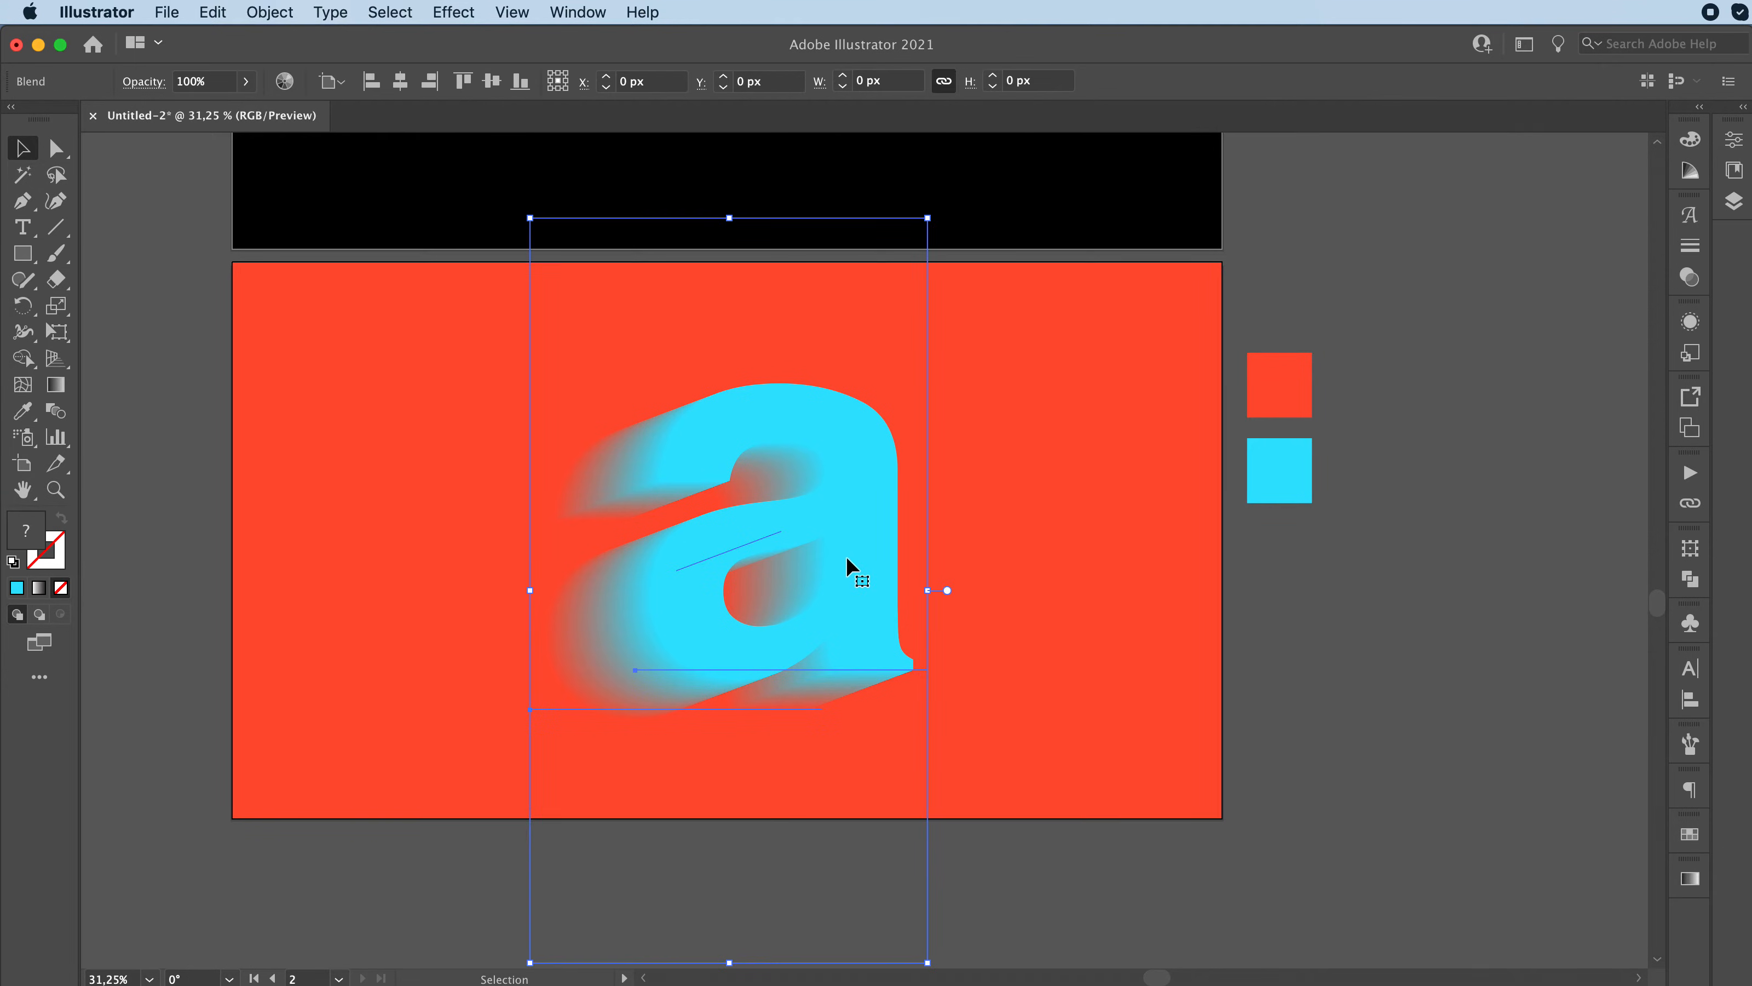
{"action": "left_click", "coordinate": [851, 527]}
{"action": "double_click", "coordinate": [27, 530]}
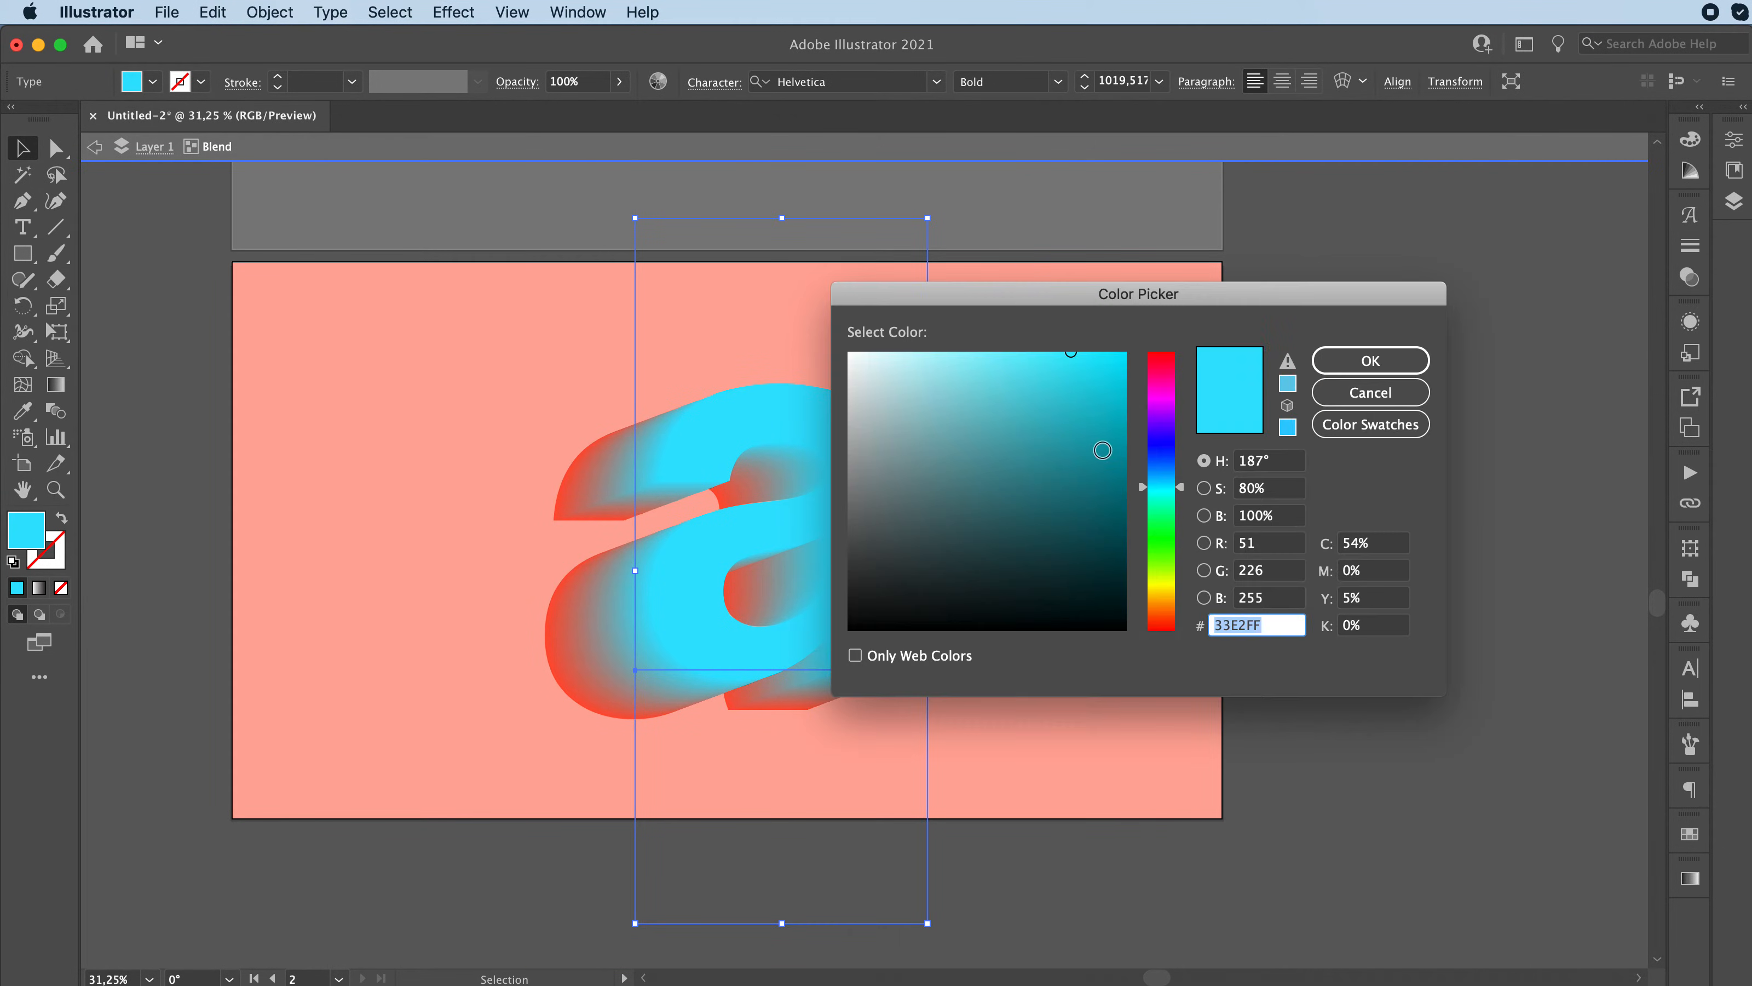
{"action": "left_click", "coordinate": [1154, 456]}
{"action": "left_click_drag", "start_coordinate": [1154, 455], "coordinate": [1155, 446]}
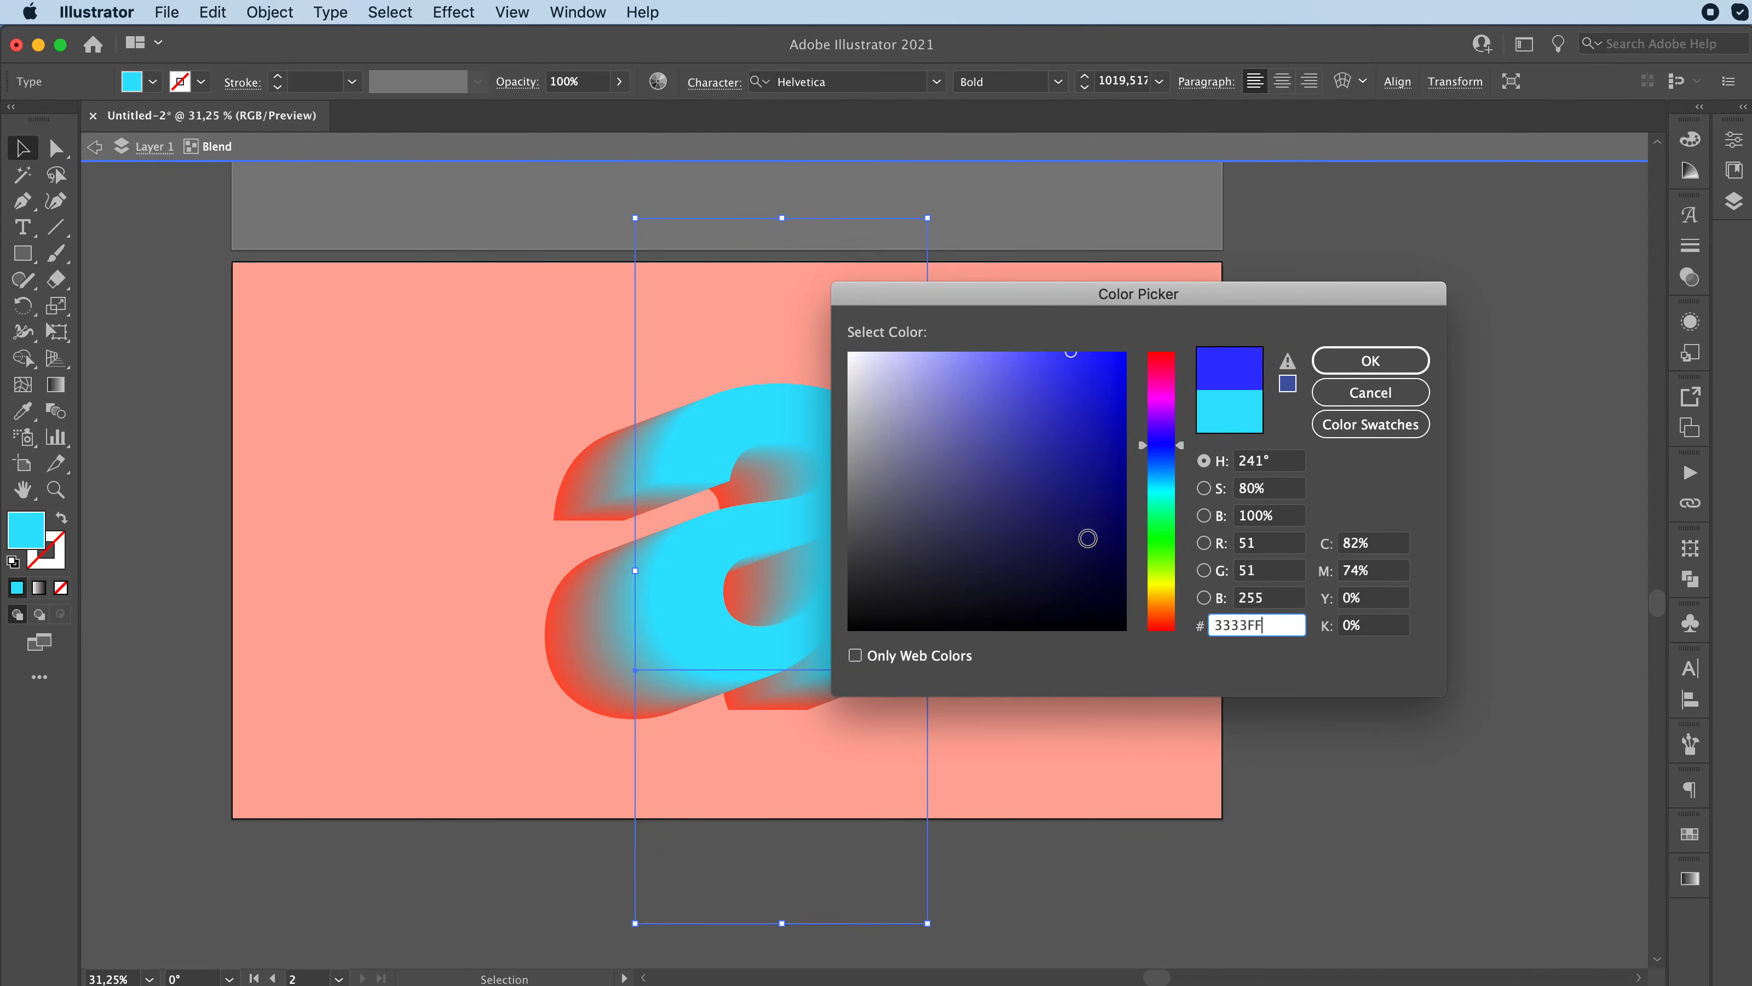
{"action": "left_click", "coordinate": [1123, 569]}
{"action": "left_click_drag", "start_coordinate": [1125, 567], "coordinate": [1134, 634]}
{"action": "left_click", "coordinate": [1370, 360]}
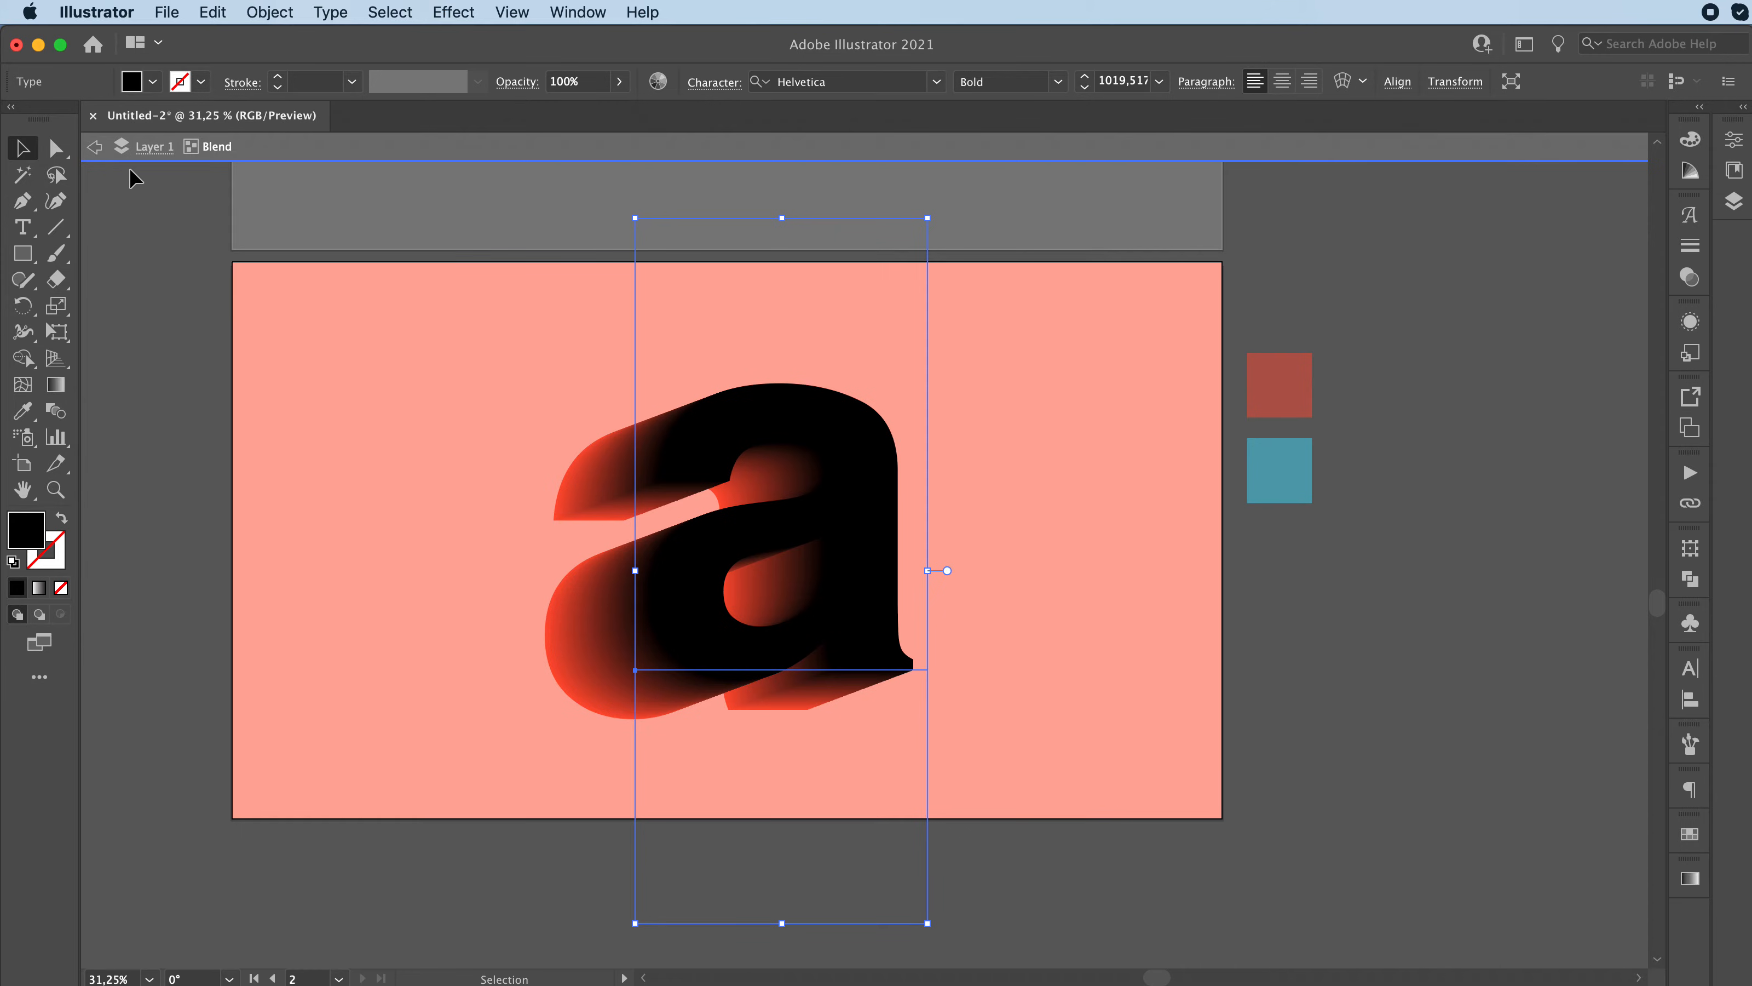
{"action": "left_click", "coordinate": [93, 147]}
{"action": "left_click", "coordinate": [93, 147]}
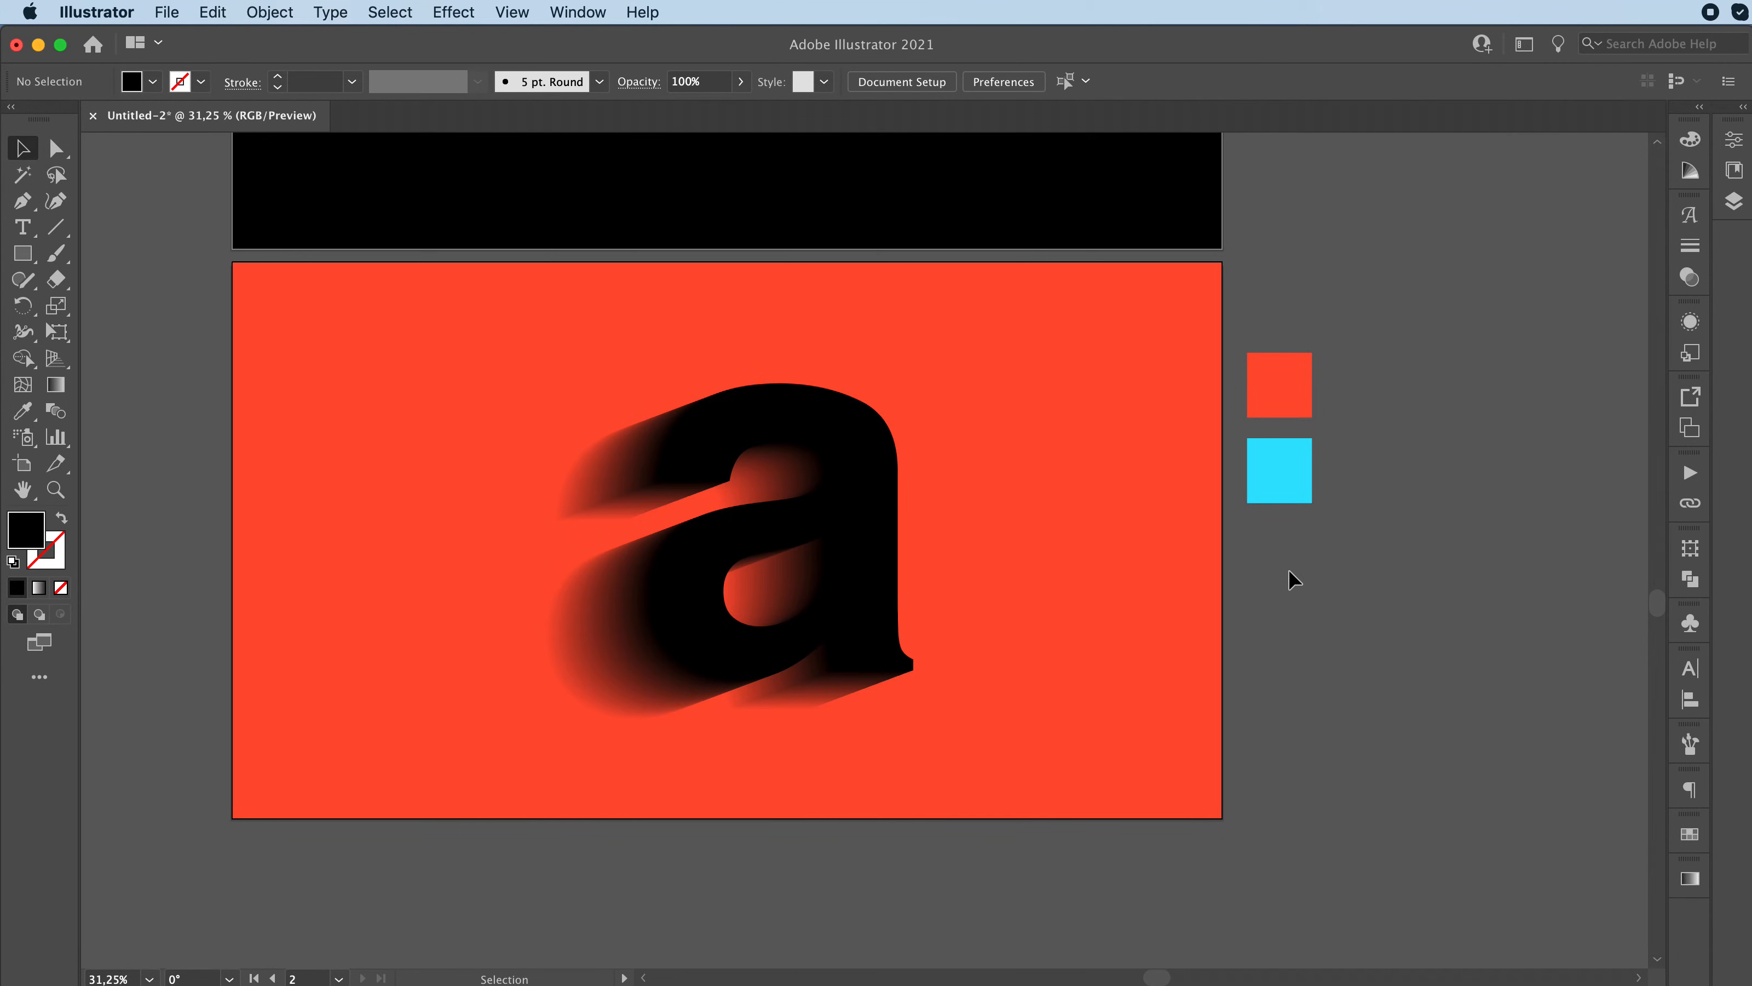
{"action": "left_click", "coordinate": [1292, 480]}
{"action": "key", "text": "Delete"}
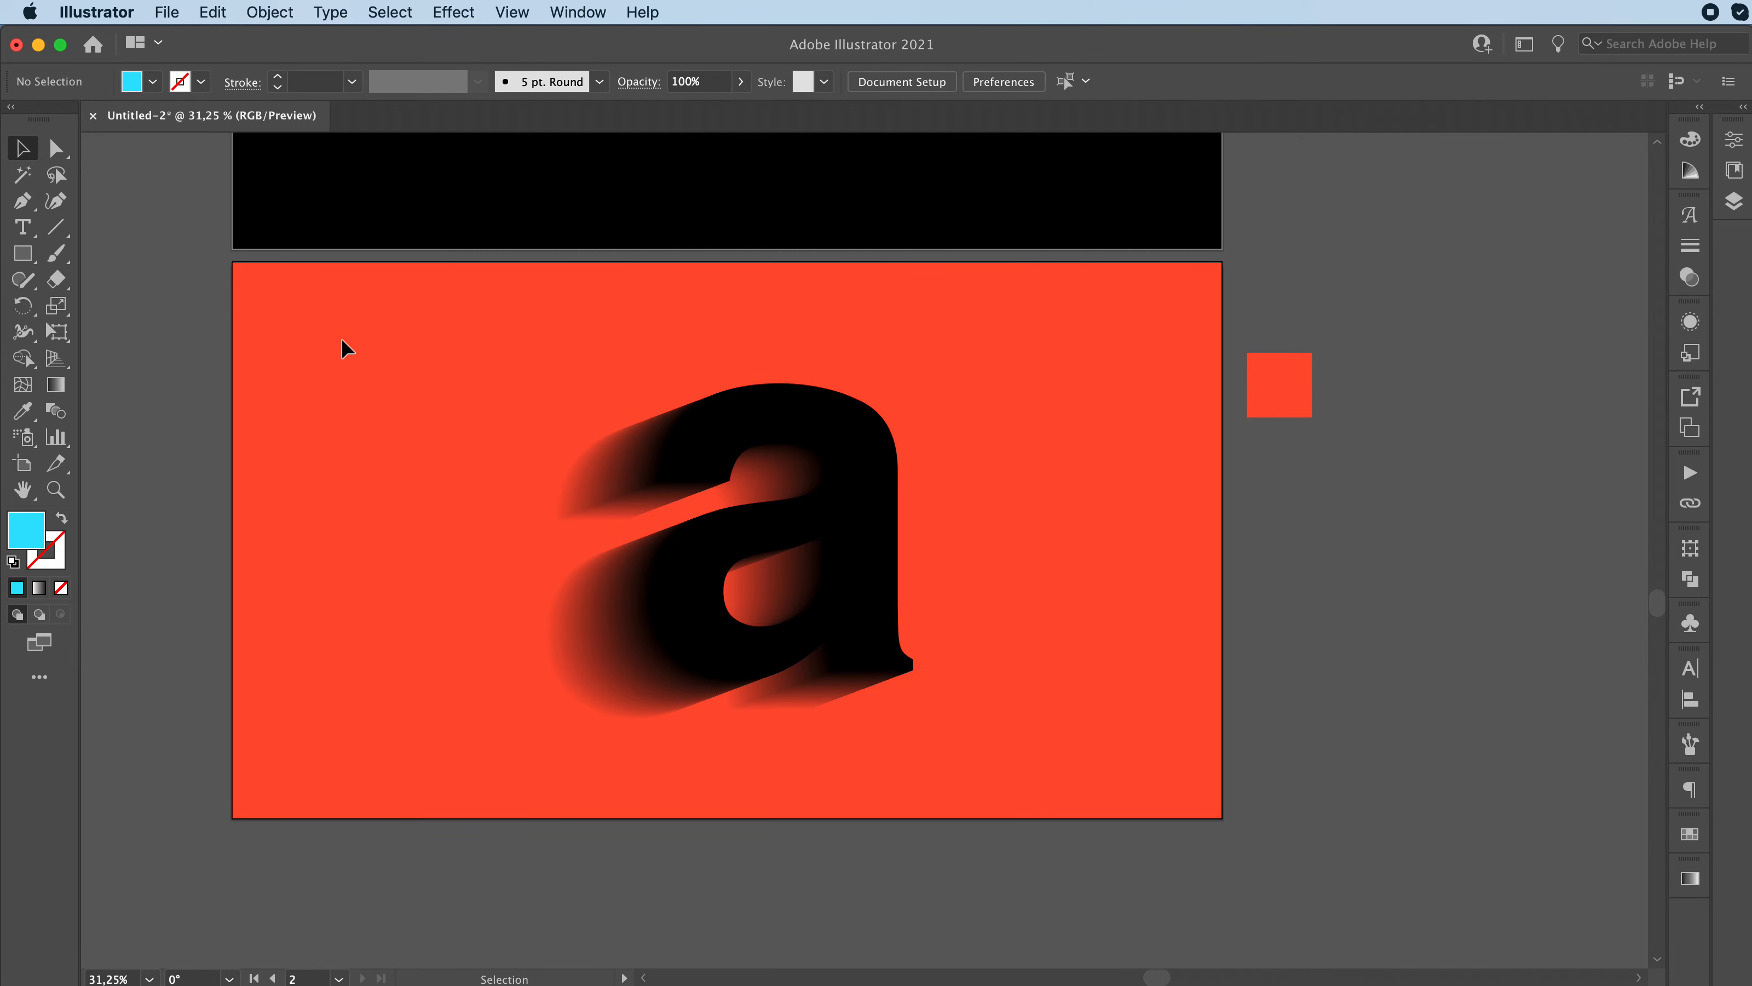
Step: Unlock all objects, fill the orange-red background rectangle with black (000000), and lock it again
{"action": "left_click", "coordinate": [269, 12]}
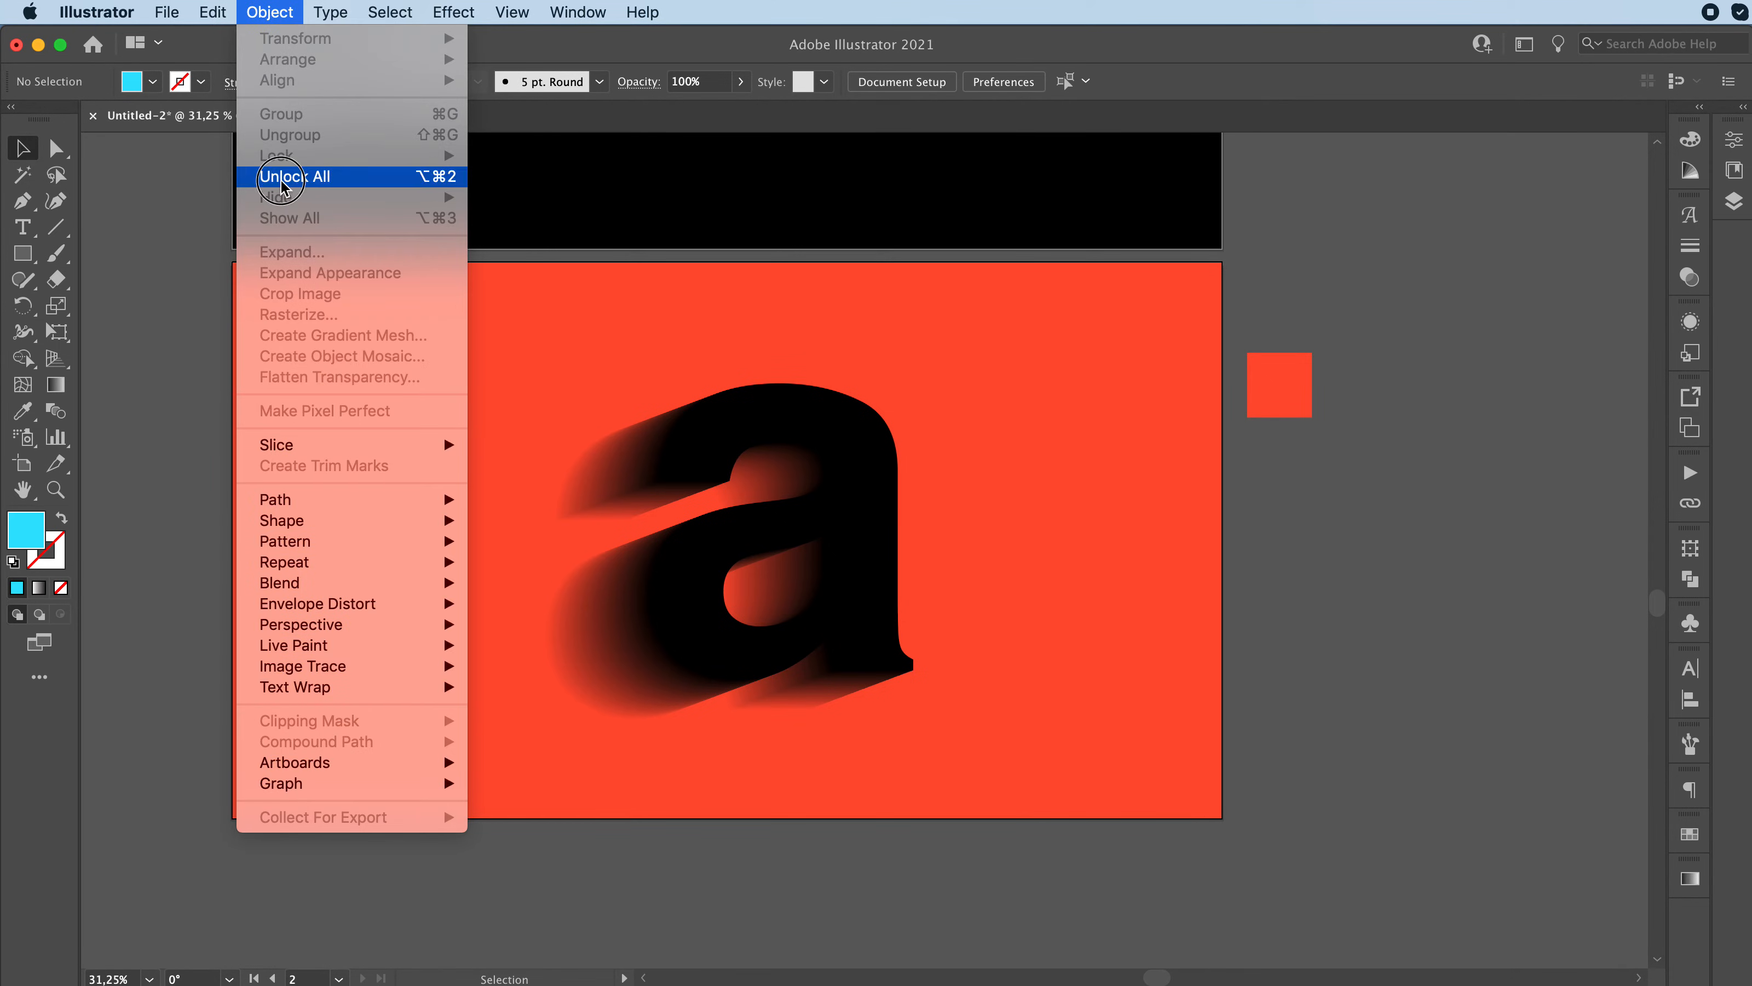
{"action": "left_click", "coordinate": [294, 176]}
{"action": "left_click", "coordinate": [183, 450]}
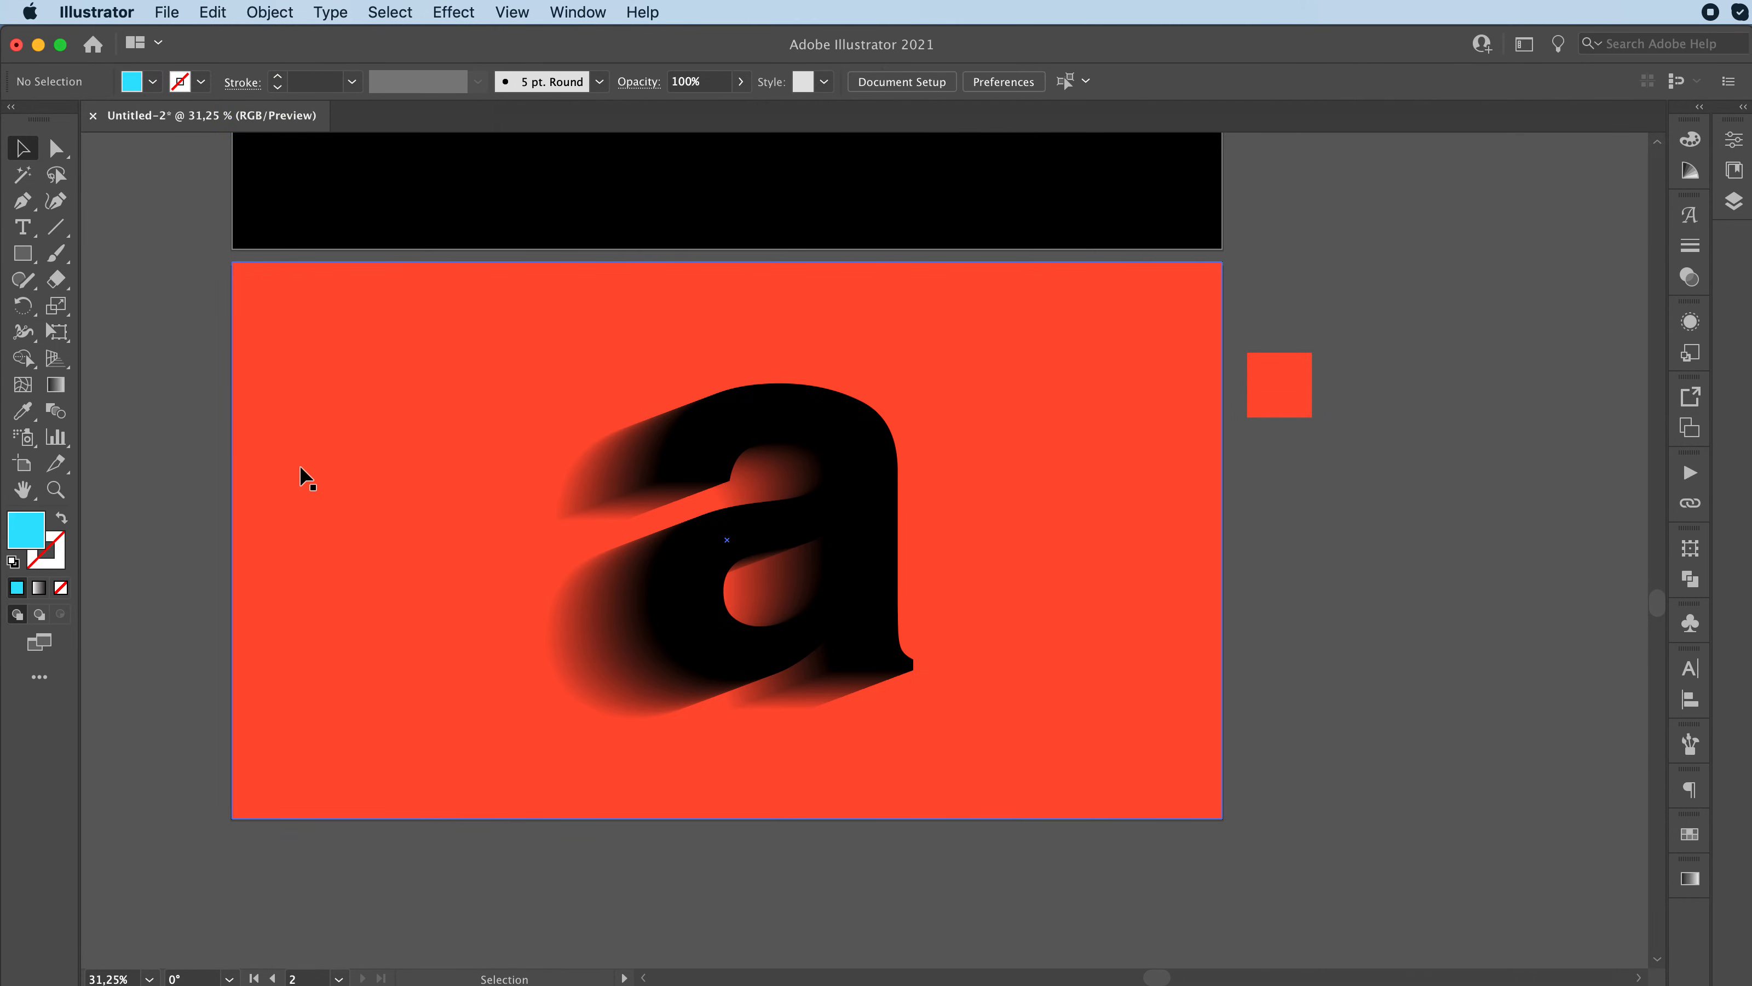
{"action": "left_click", "coordinate": [300, 468]}
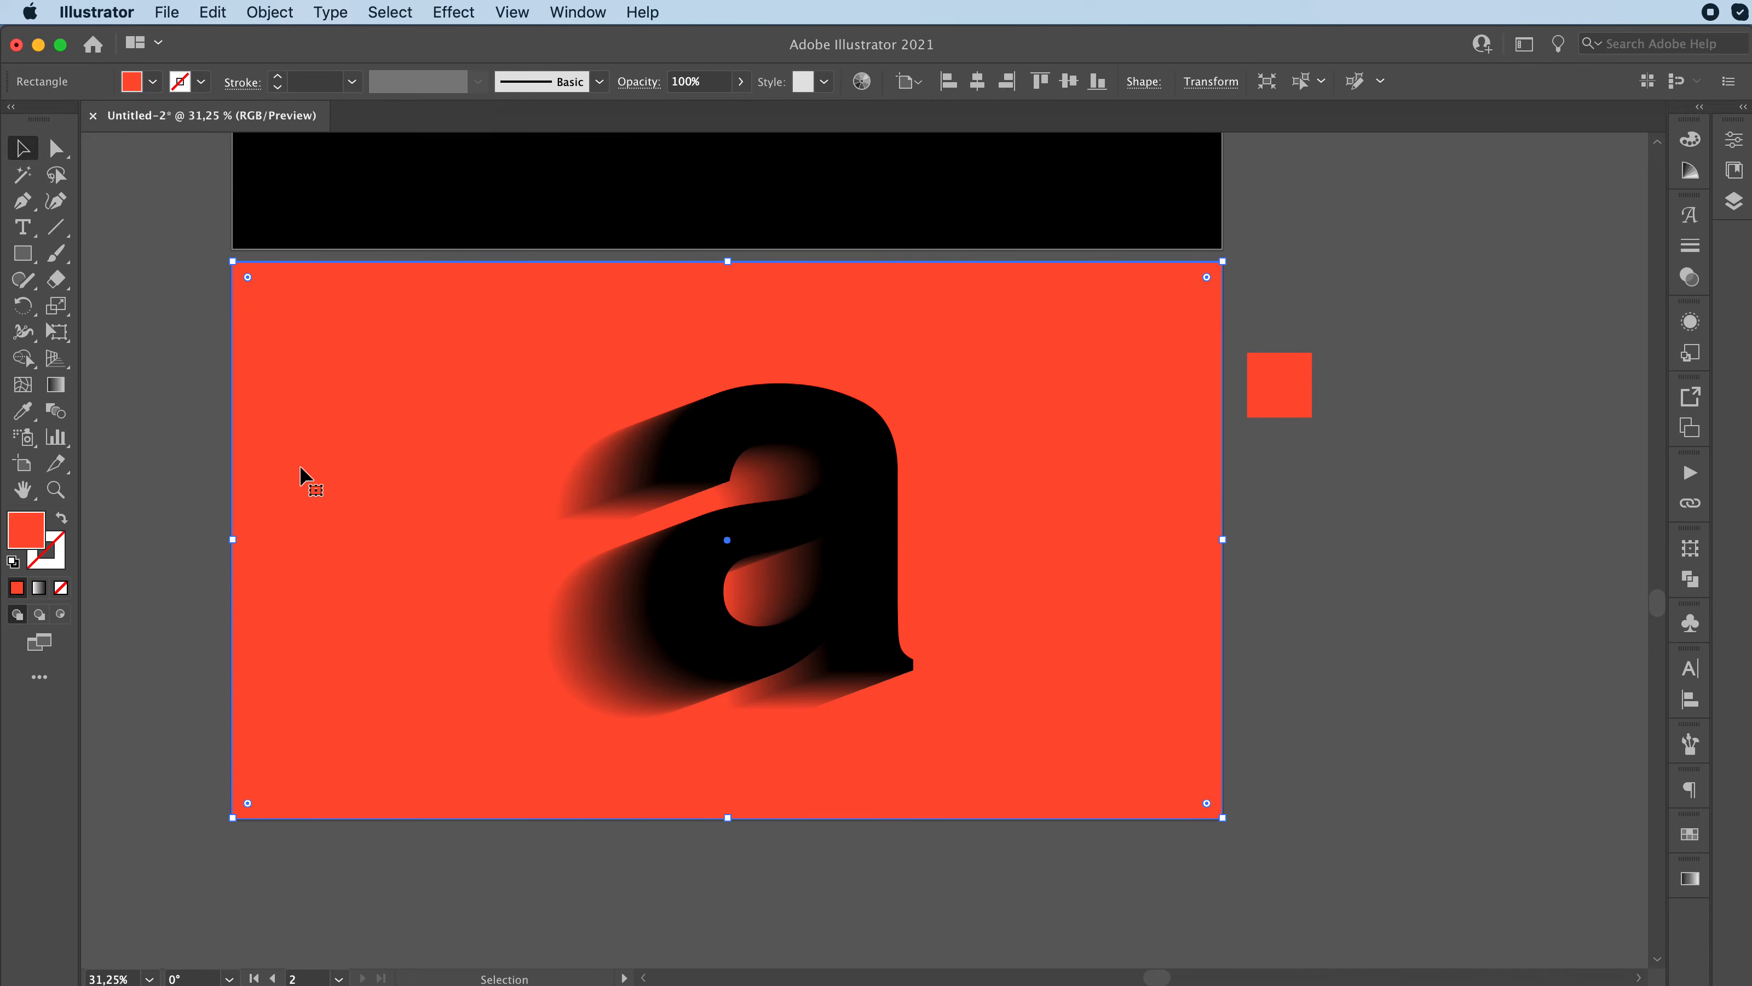
{"action": "double_click", "coordinate": [26, 537]}
{"action": "left_click", "coordinate": [886, 620]}
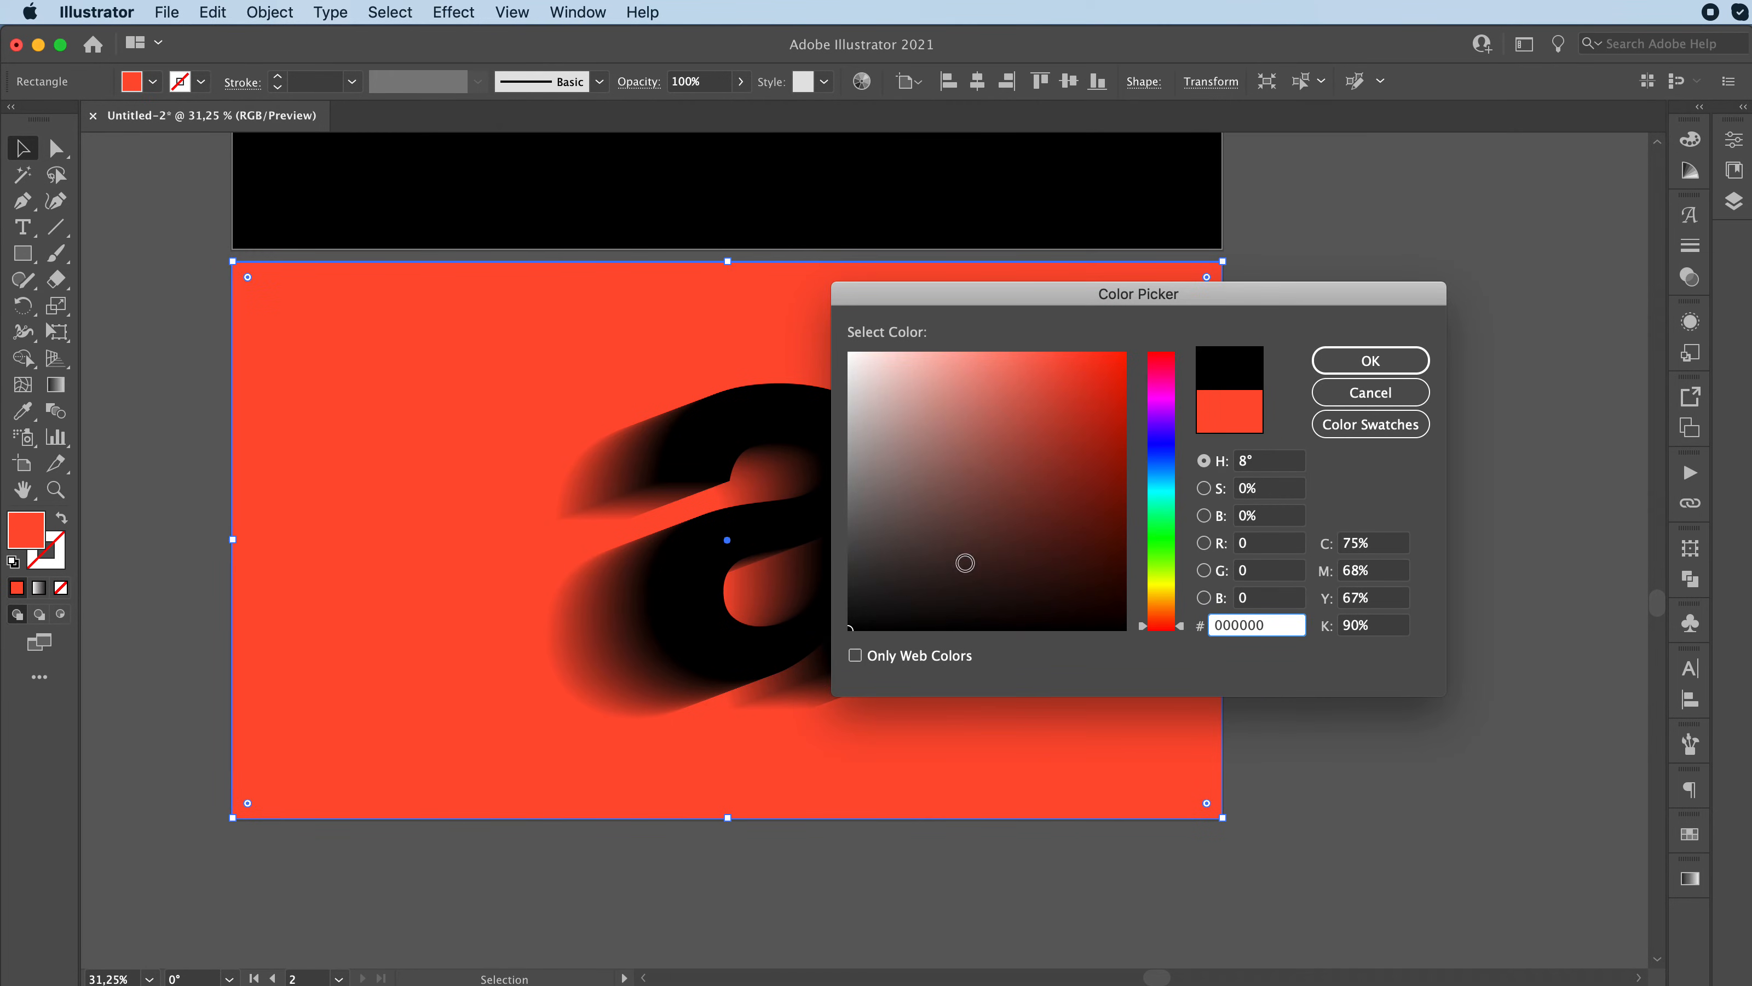
{"action": "left_click", "coordinate": [1356, 362]}
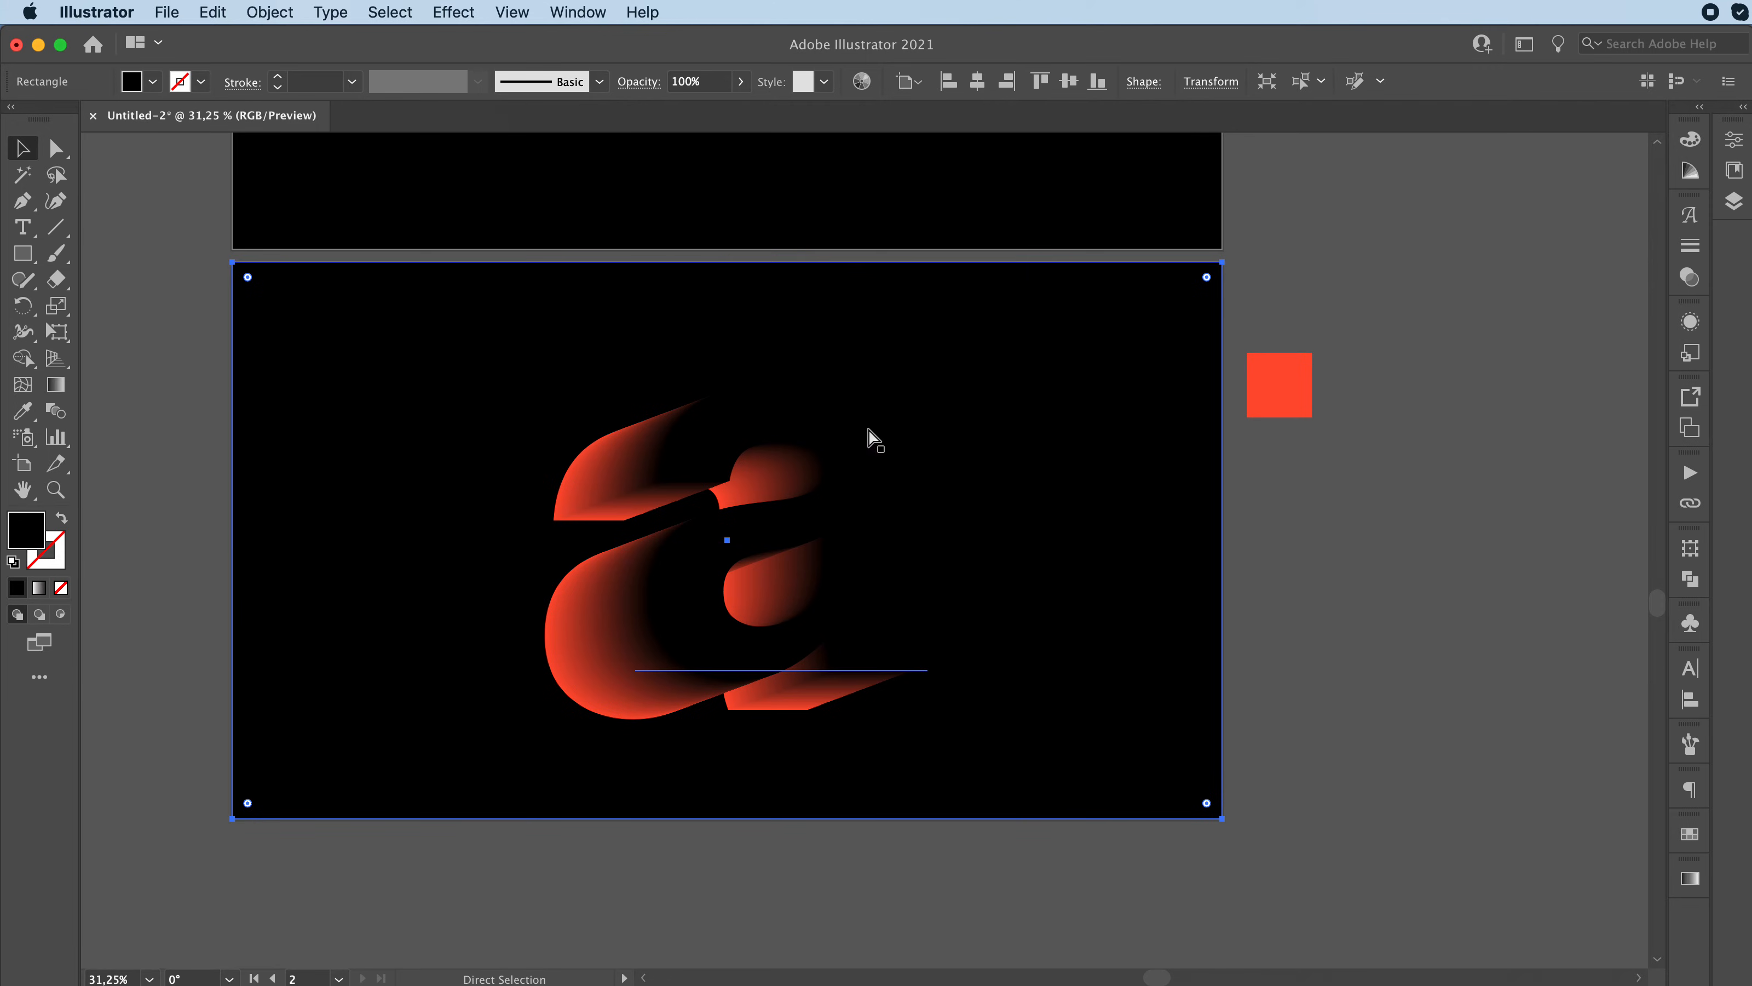
{"action": "key", "text": "super+2"}
Step: Recolour the rear orange-red letter inside the blend with black sampled from the front letter
{"action": "double_click", "coordinate": [587, 532]}
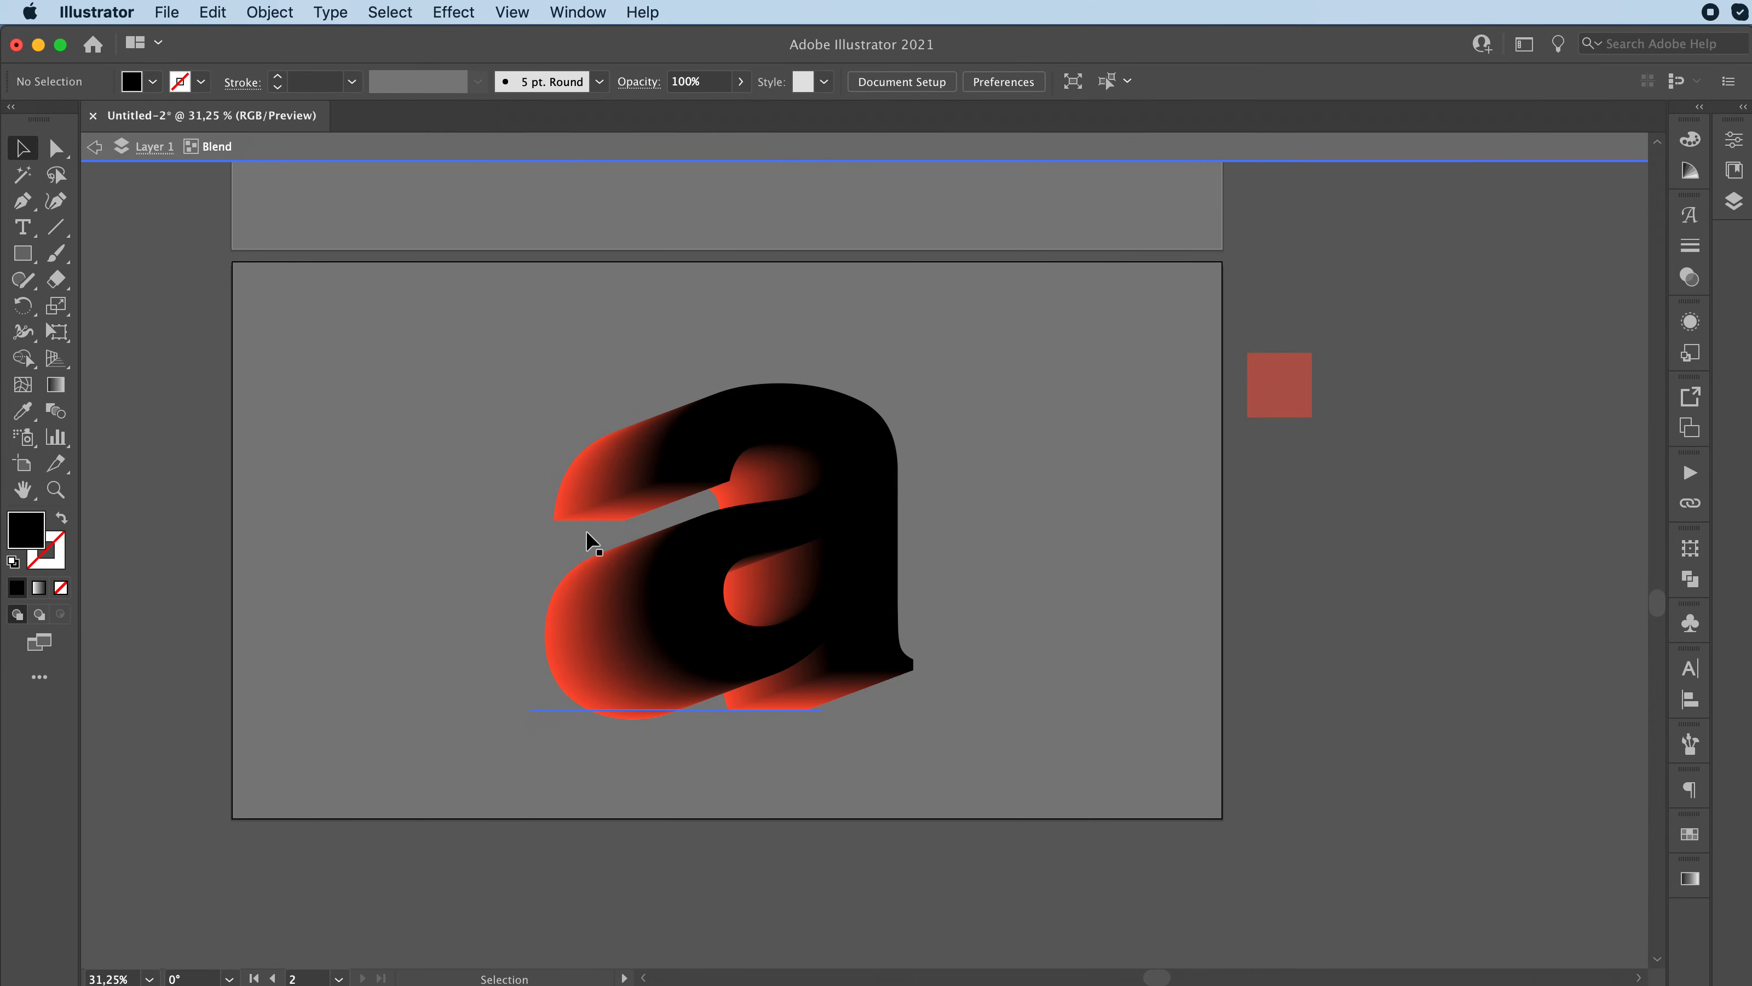
{"action": "left_click", "coordinate": [568, 501]}
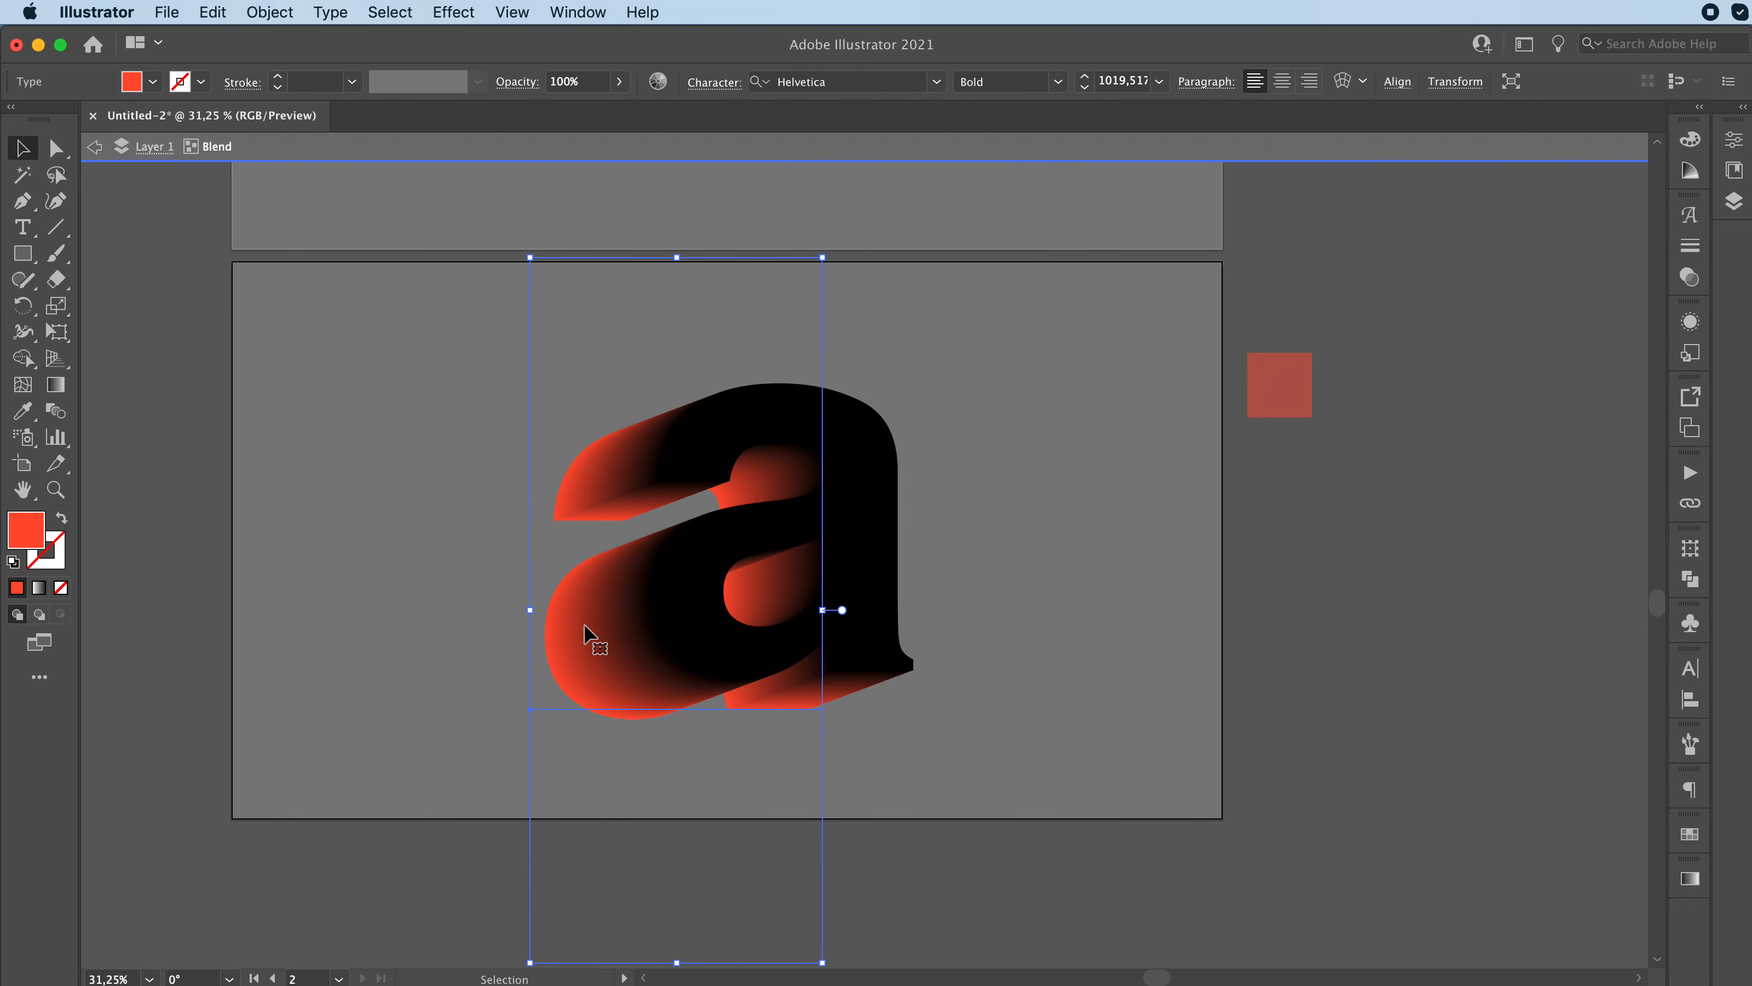
{"action": "key", "text": "i"}
{"action": "left_click", "coordinate": [876, 493]}
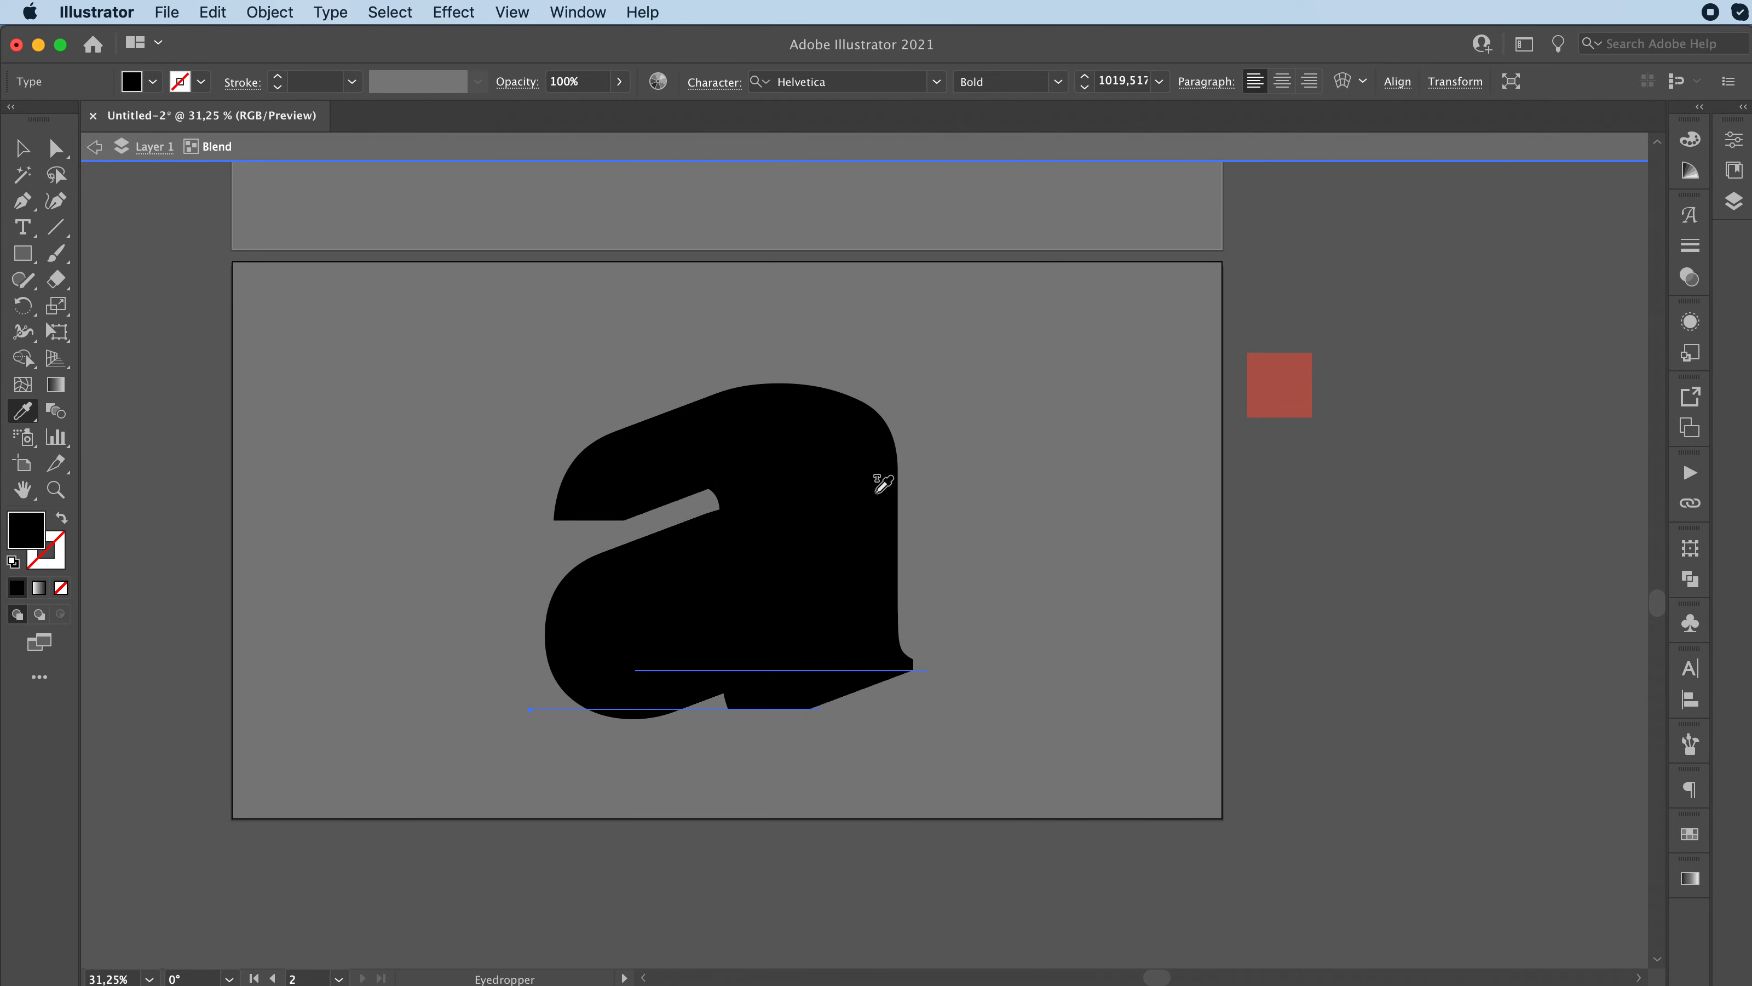
Step: Recolour the front letter with the orange-red sampled from the square beside the artboard, and delete that square
{"action": "key", "text": "v"}
{"action": "left_click", "coordinate": [879, 526]}
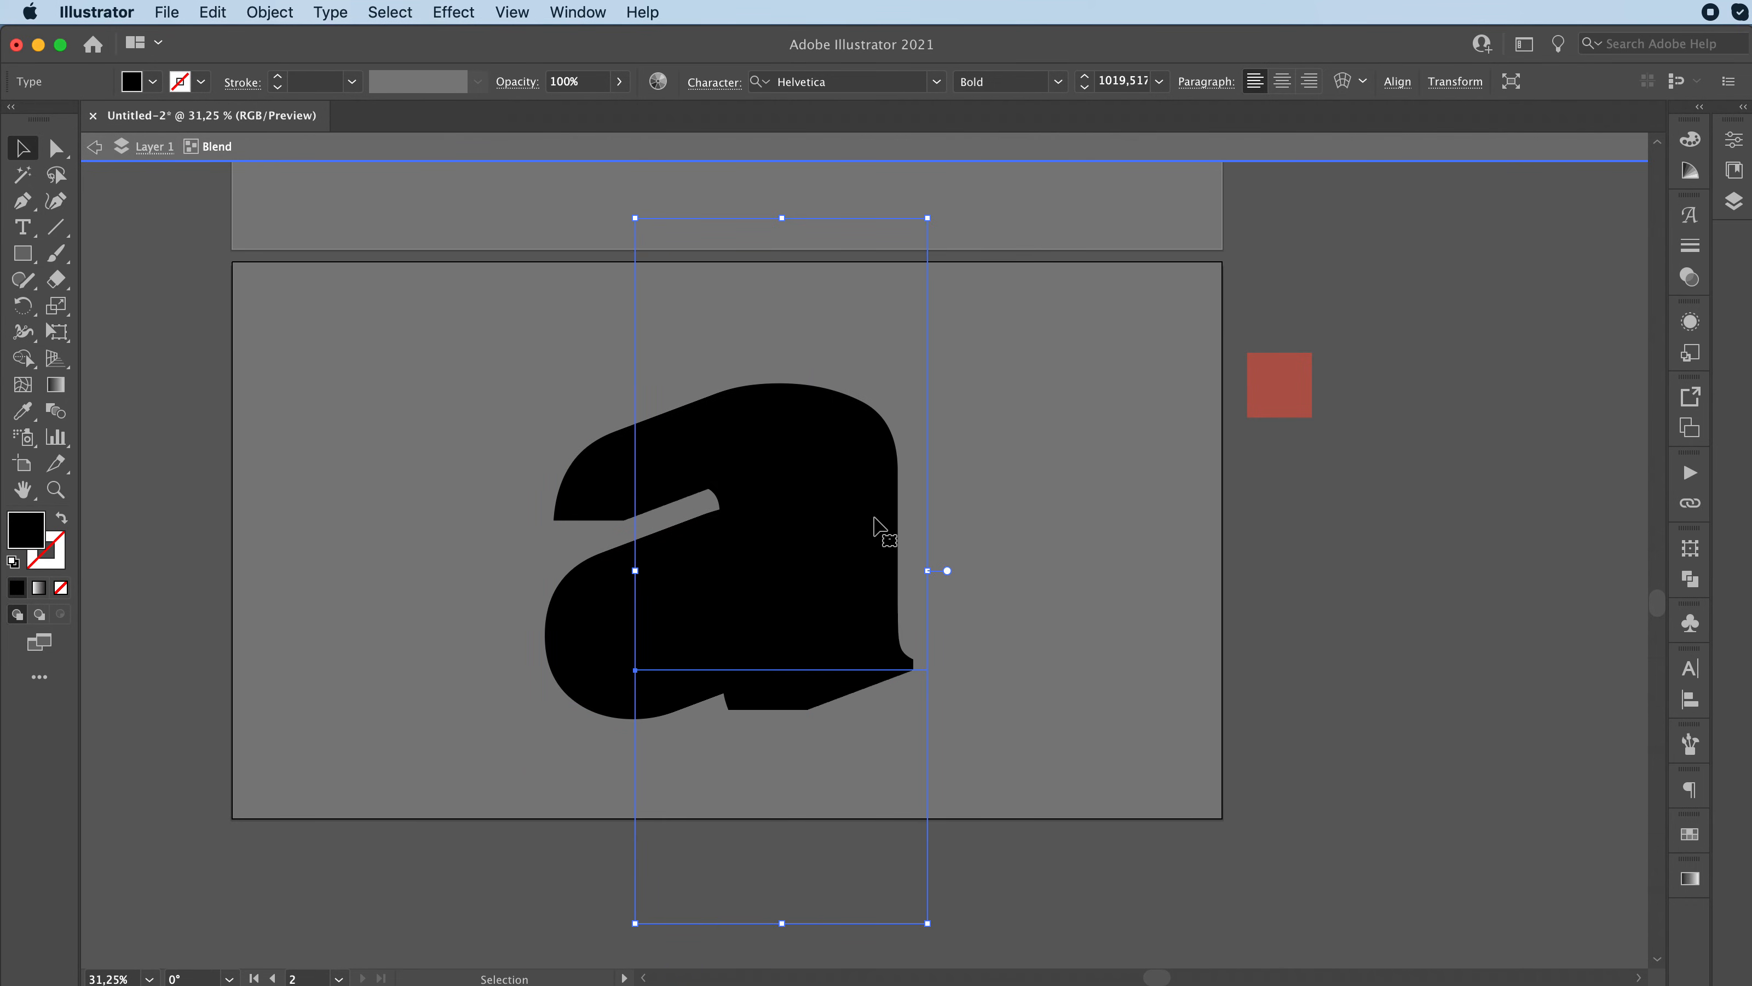
{"action": "key", "text": "i"}
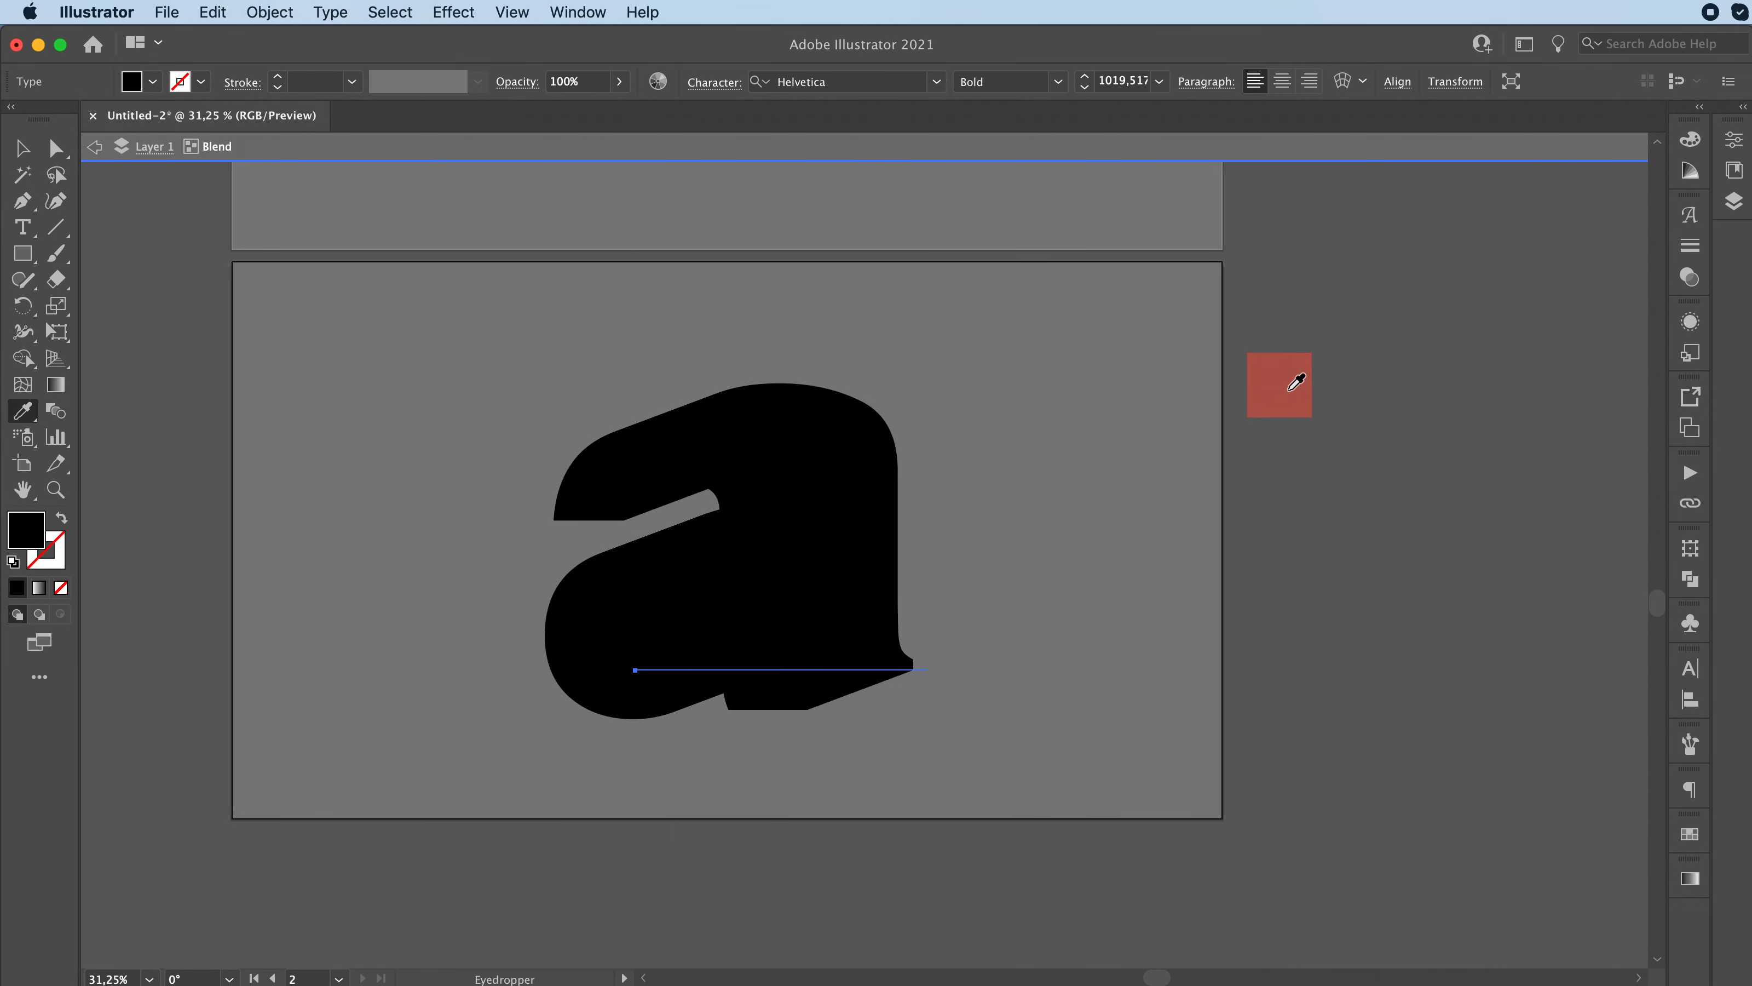
{"action": "left_click", "coordinate": [1288, 388]}
{"action": "key", "text": "v"}
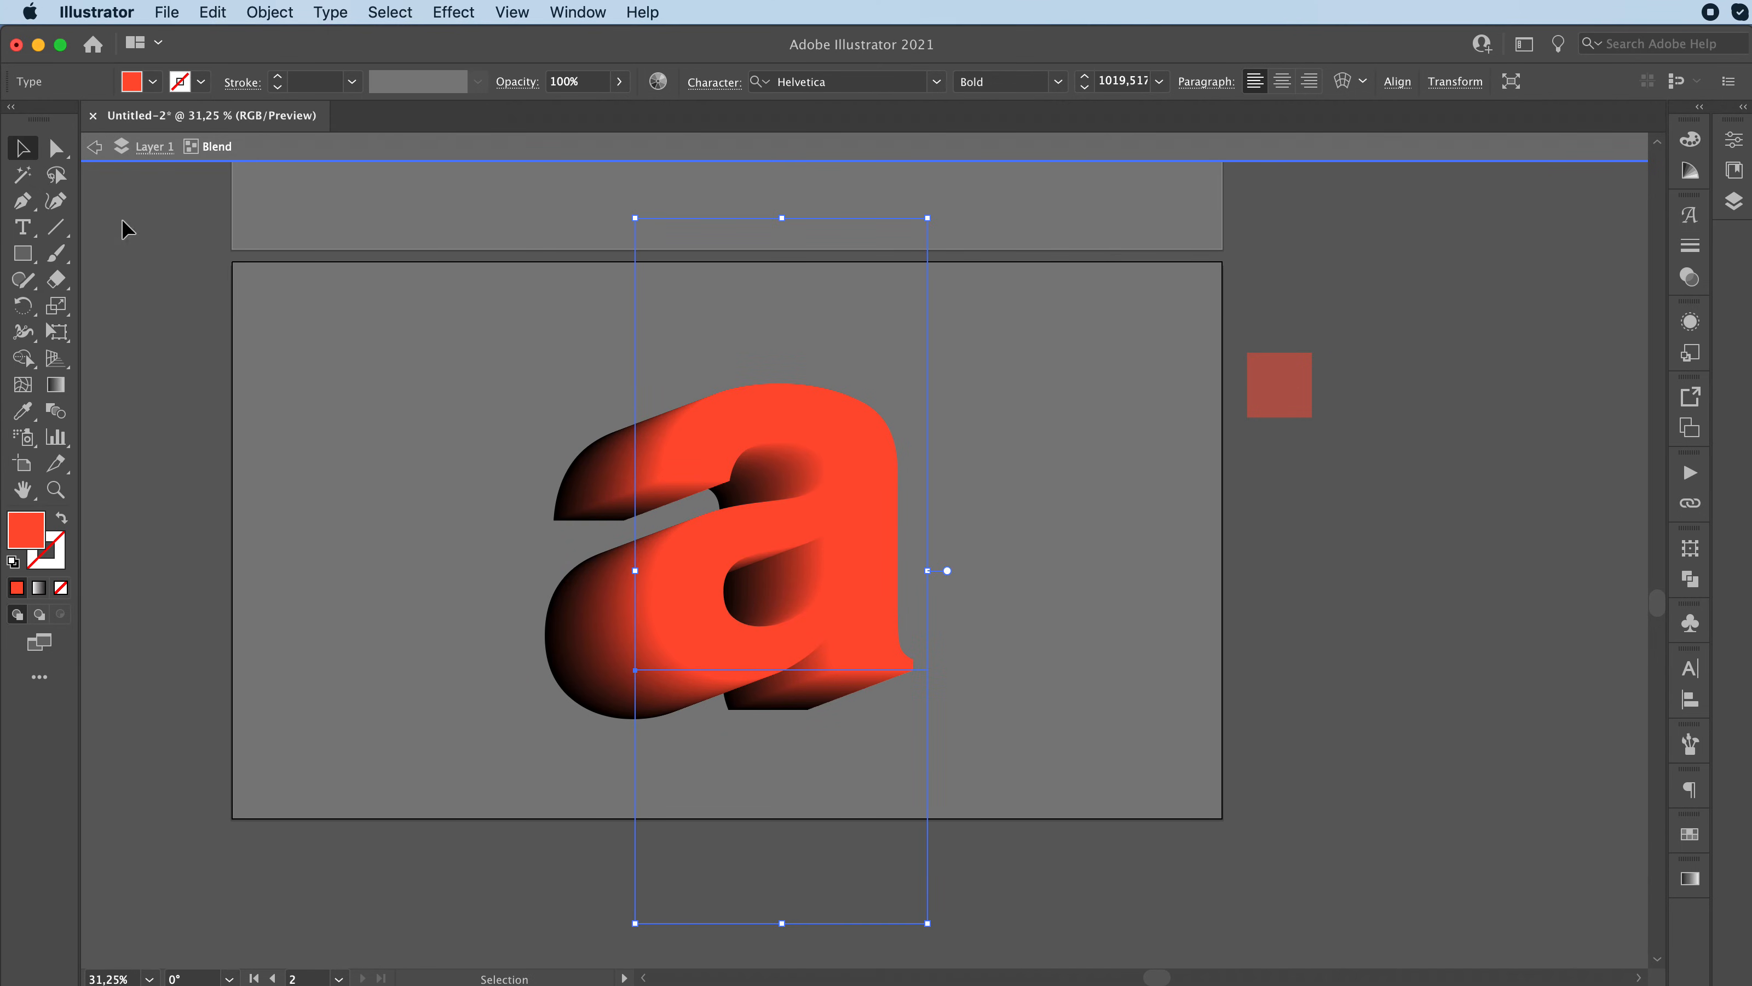
{"action": "left_click", "coordinate": [95, 147]}
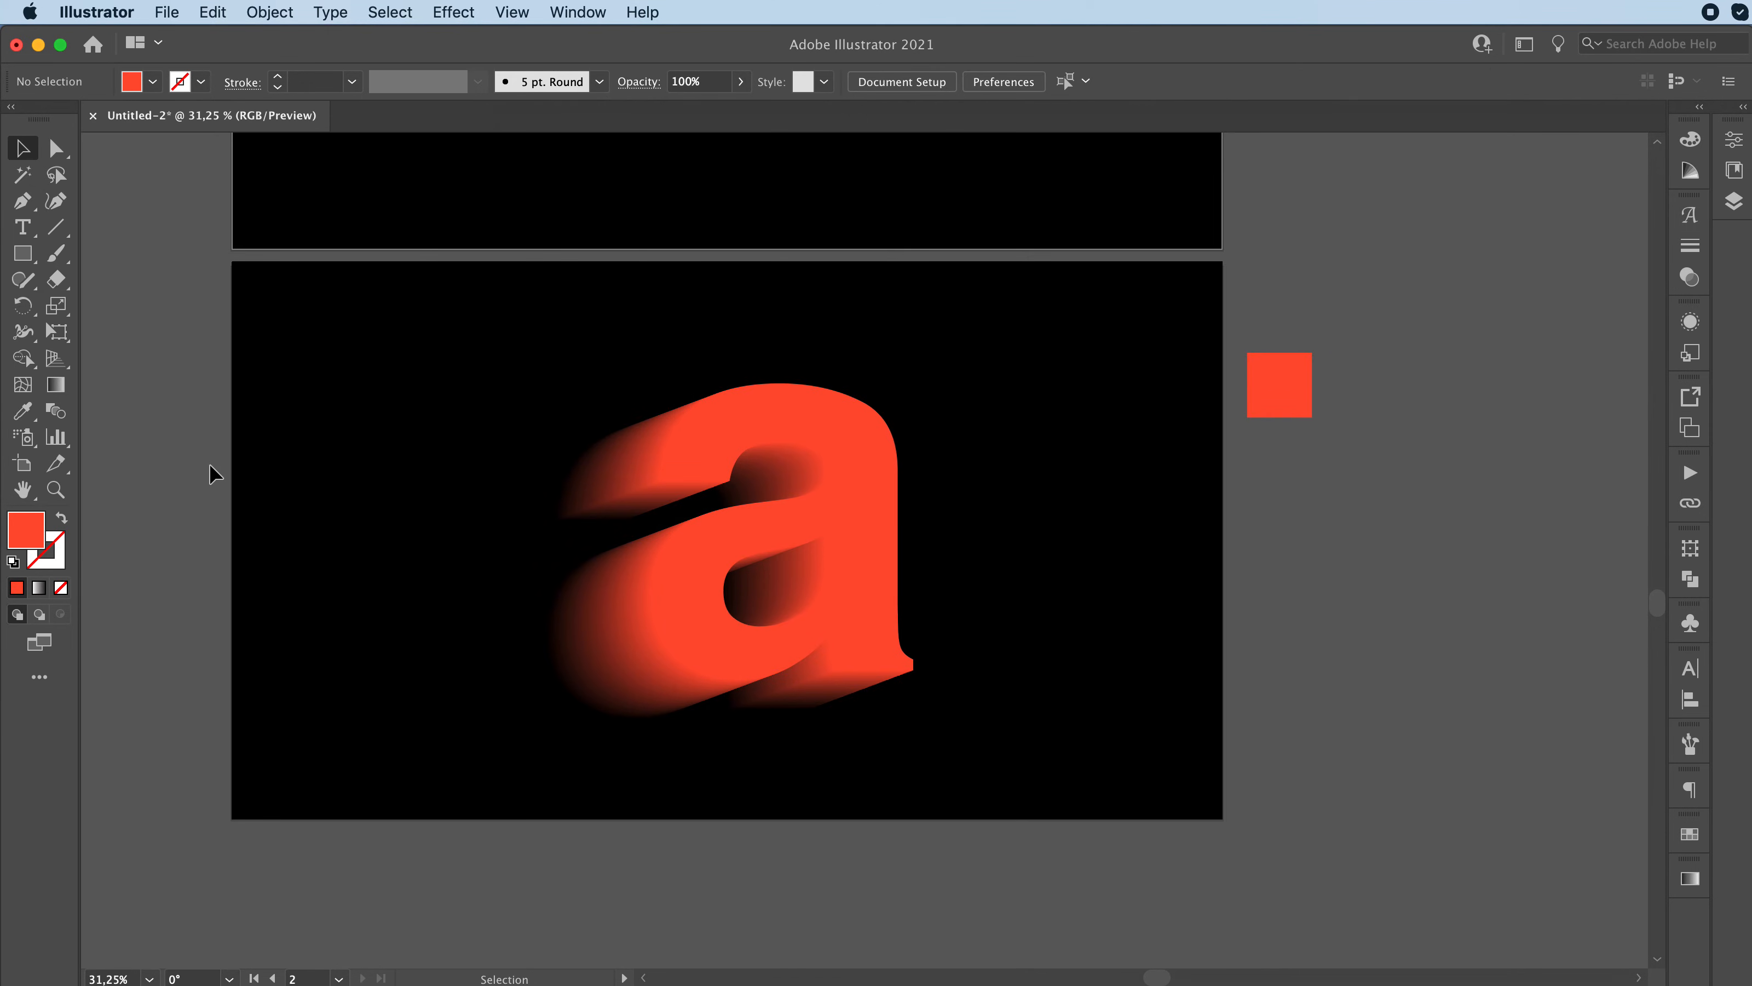
{"action": "left_click", "coordinate": [1274, 388]}
{"action": "key", "text": "Delete"}
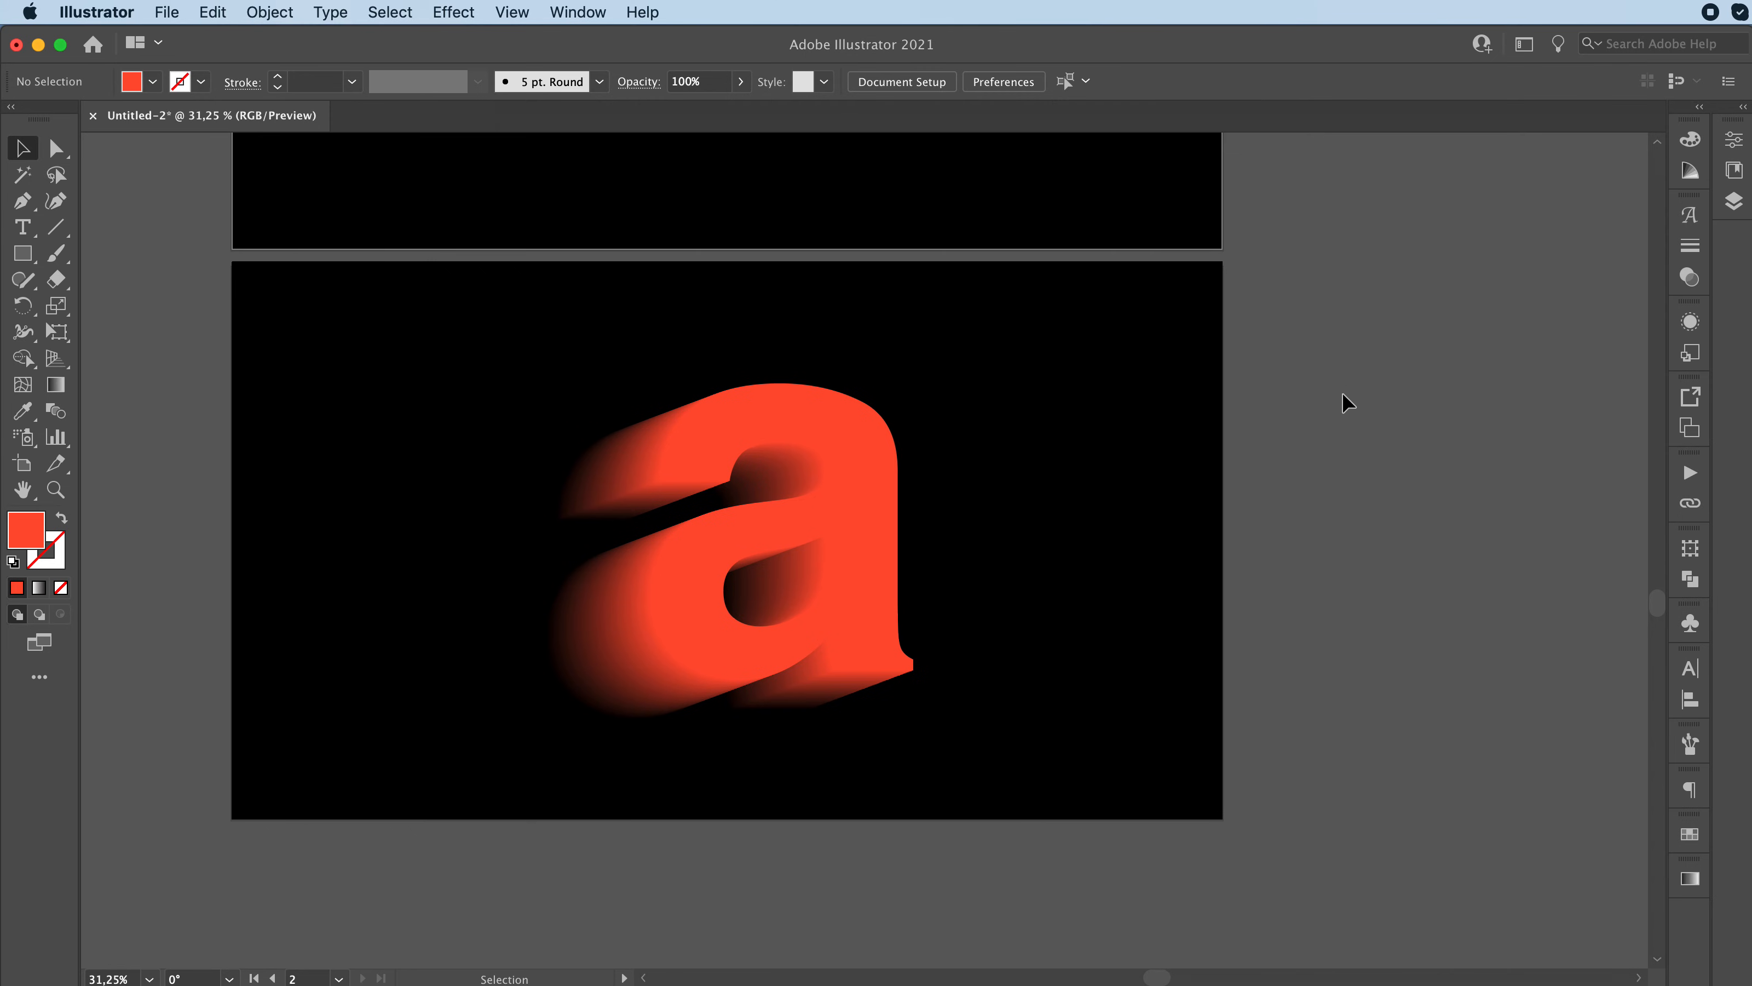
Step: Bring the "m" and "a" artboards into view together to compare the two gradient blends
{"action": "key", "text": "z"}
{"action": "left_click_drag", "start_coordinate": [1455, 377], "coordinate": [1349, 380]}
{"action": "scroll", "coordinate": [1314, 385], "scroll_direction": "up", "scroll_amount": 5}
{"action": "scroll", "coordinate": [1314, 385], "scroll_direction": "right", "scroll_amount": 3}
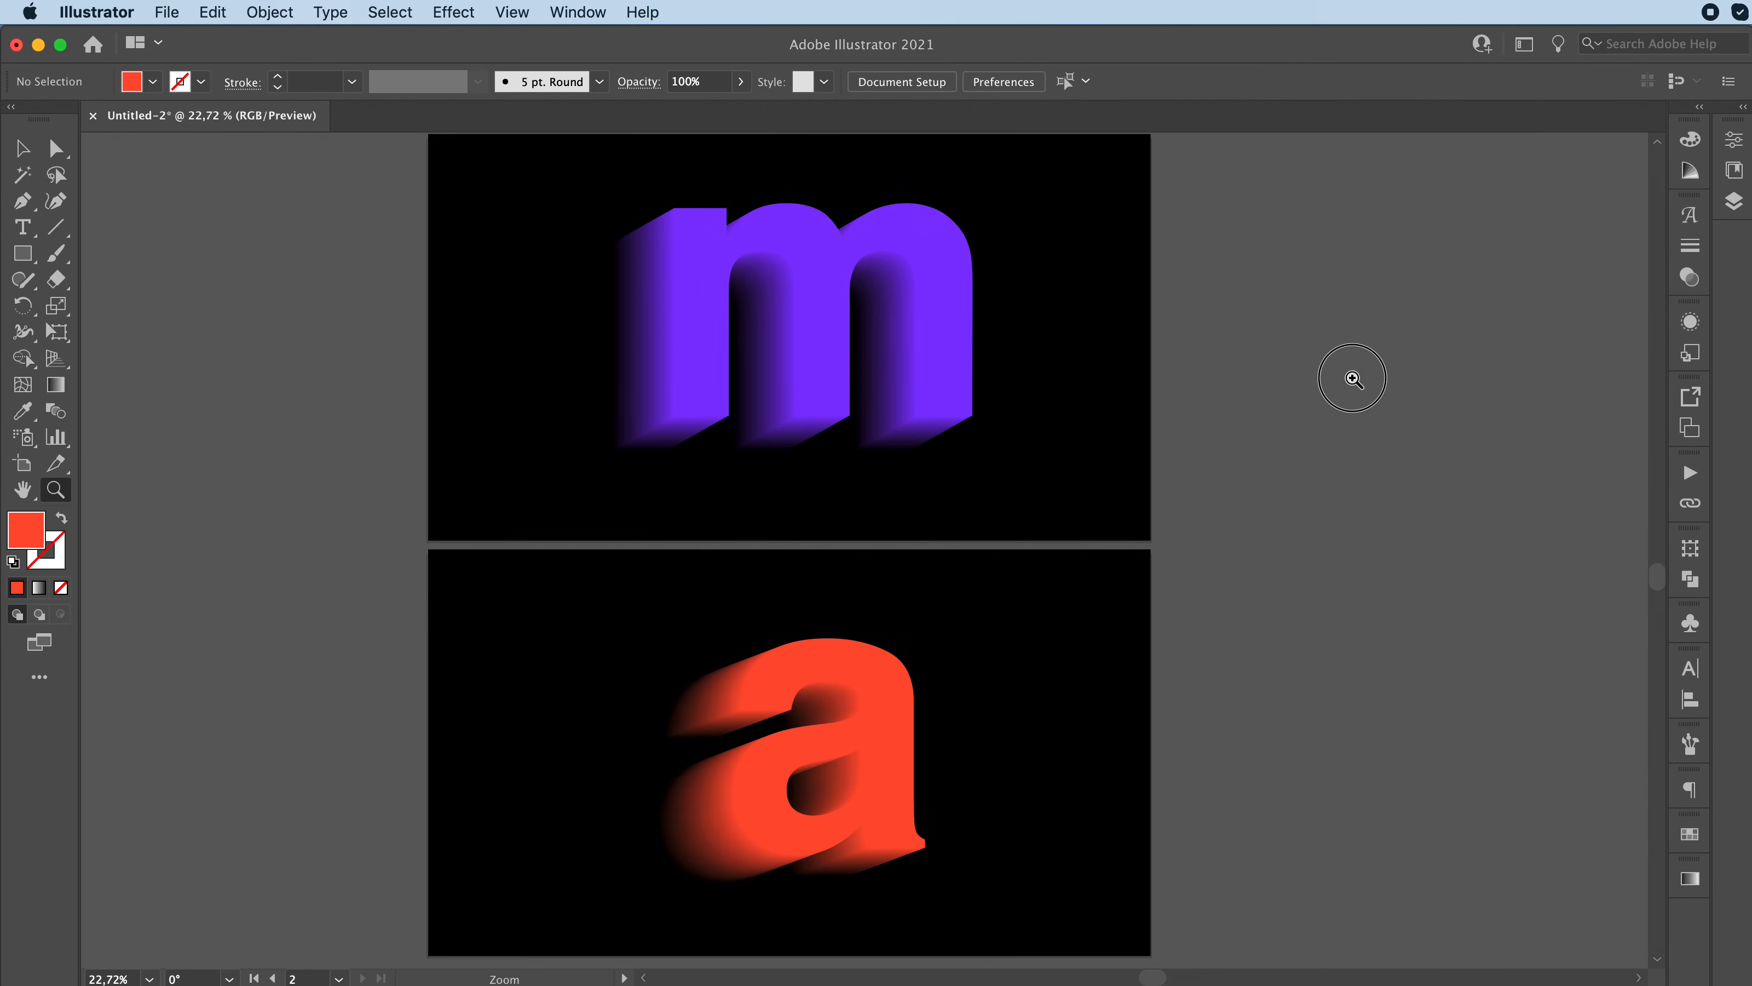
{"action": "scroll", "coordinate": [1347, 379], "scroll_direction": "up", "scroll_amount": 1}
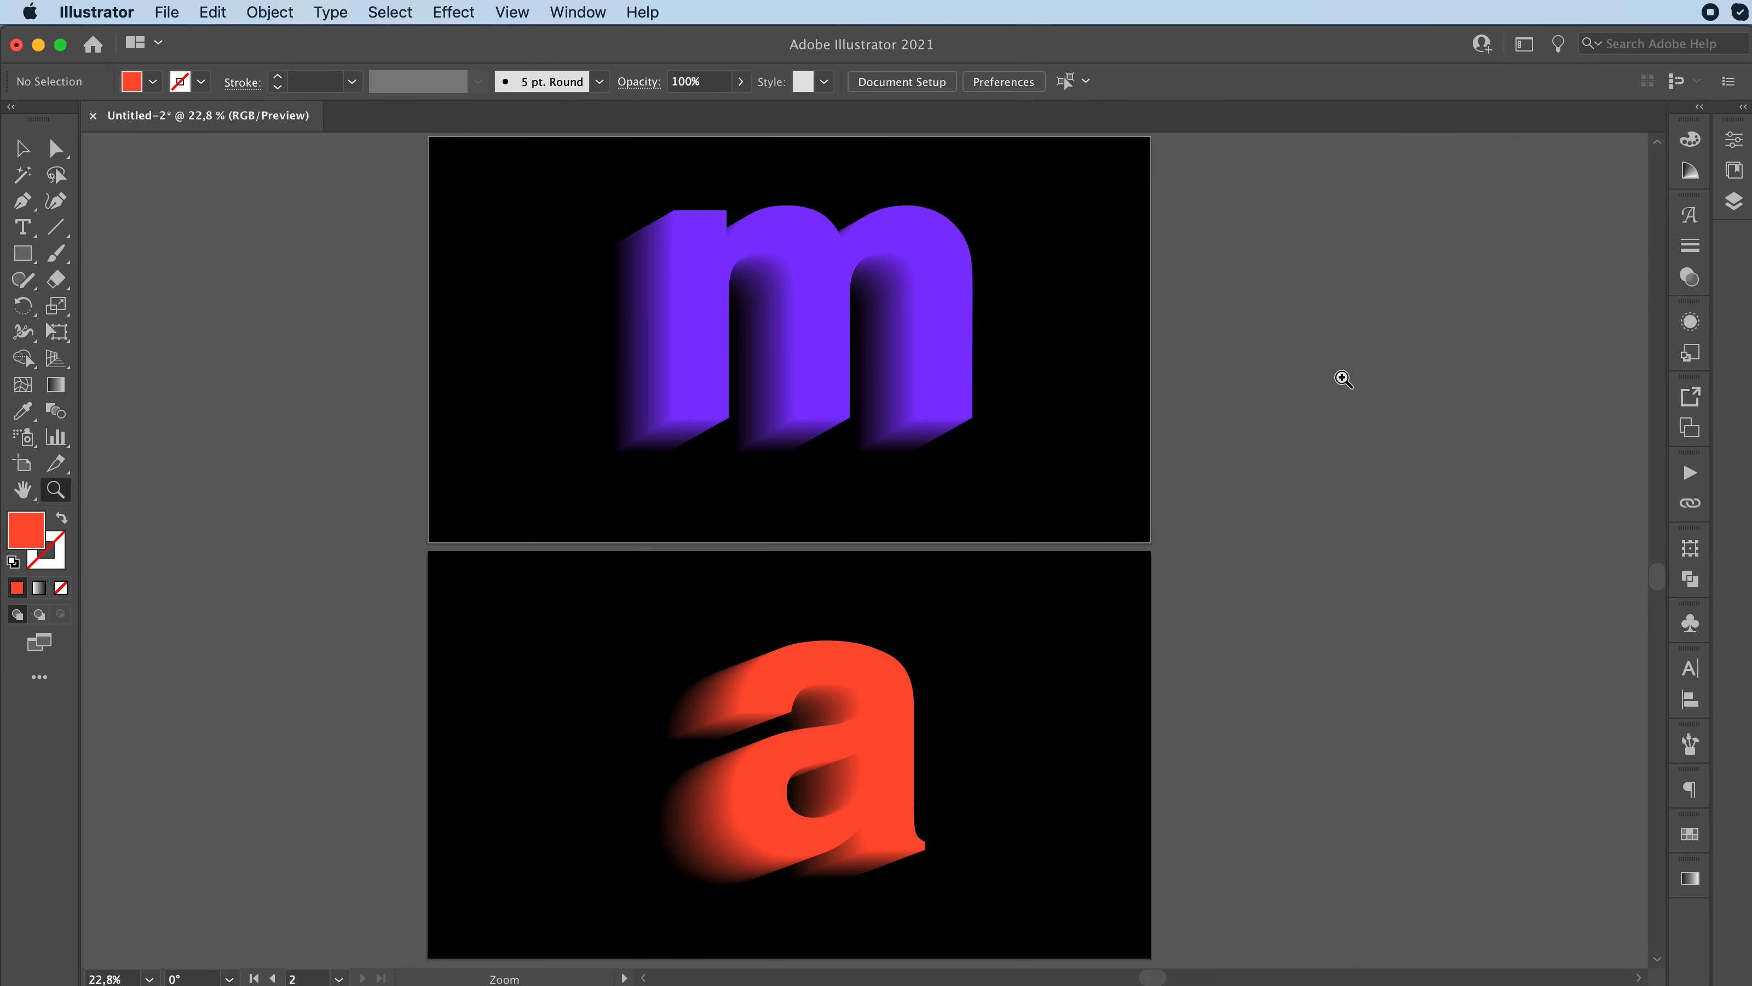
{"action": "key", "text": "v"}
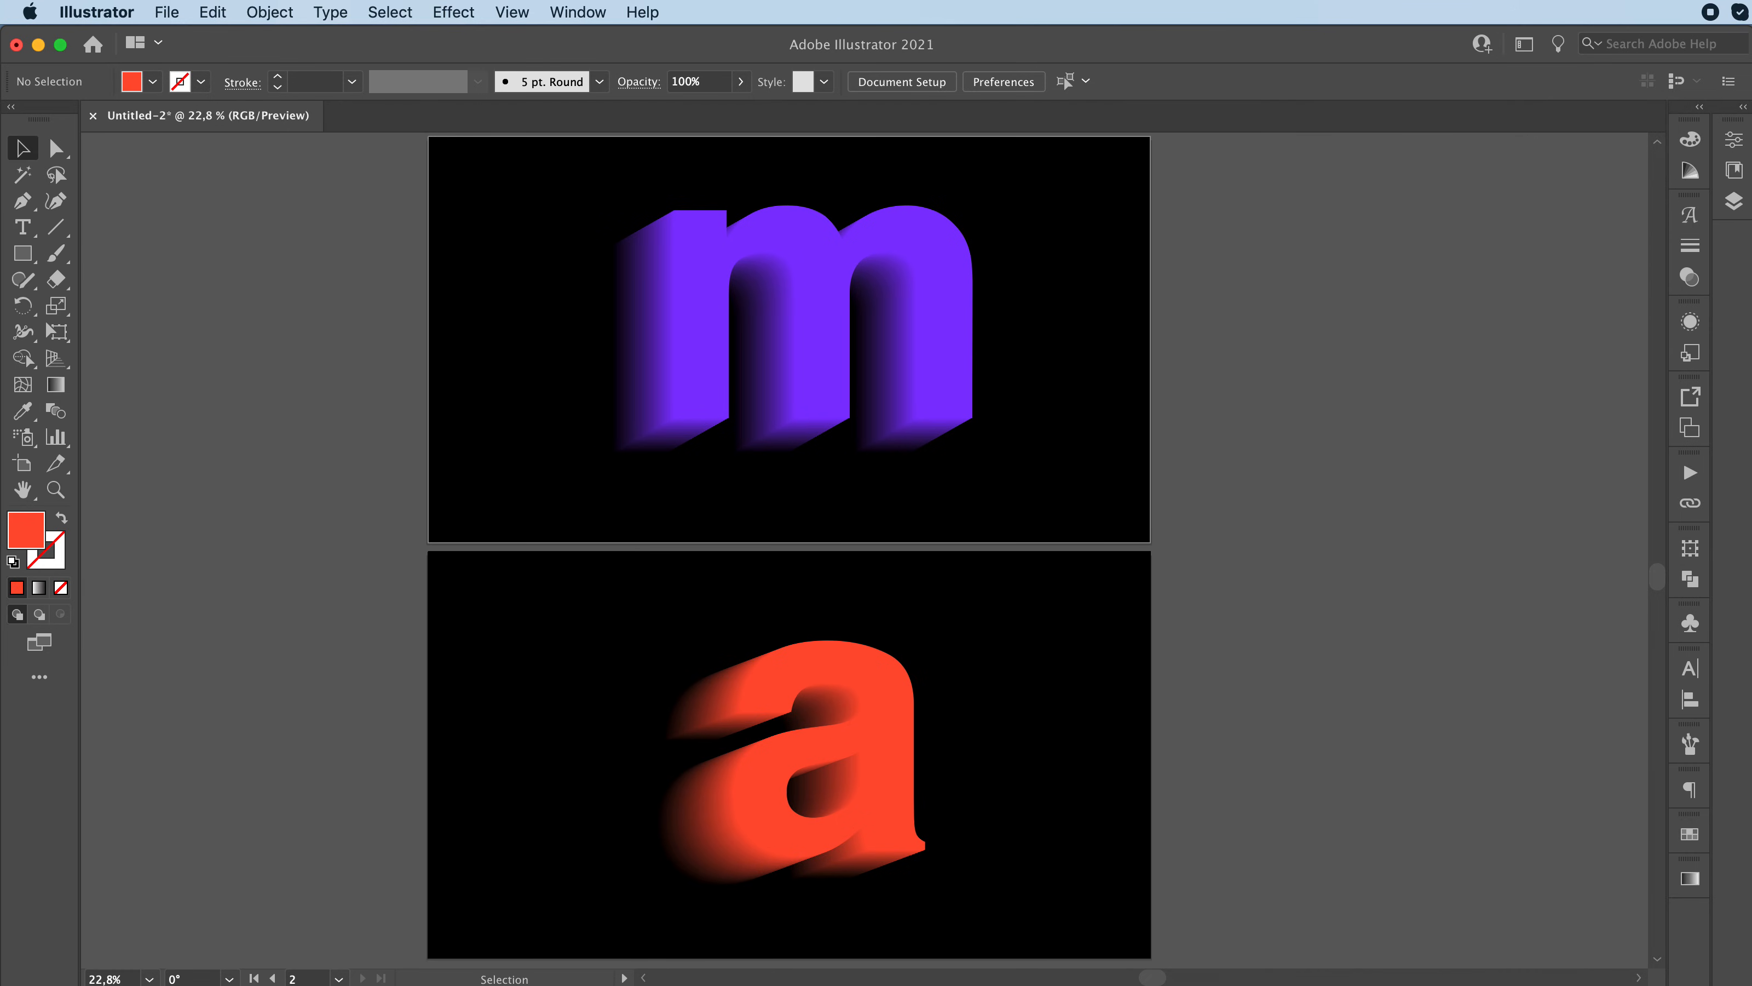